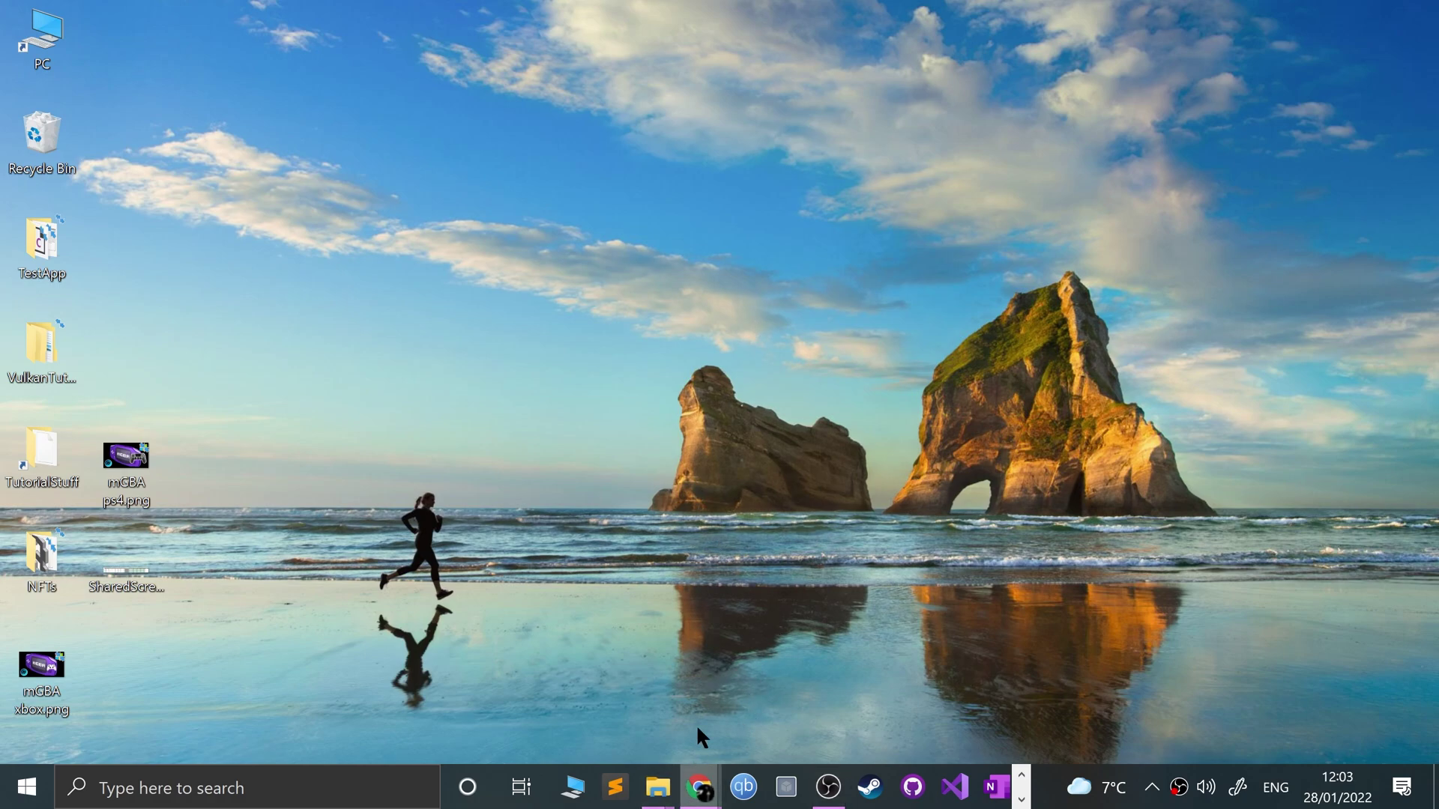
# Open a new Chrome window and search Google for "nestopia".
pyautogui.rightClick(701, 786)
pyautogui.click(658, 577)
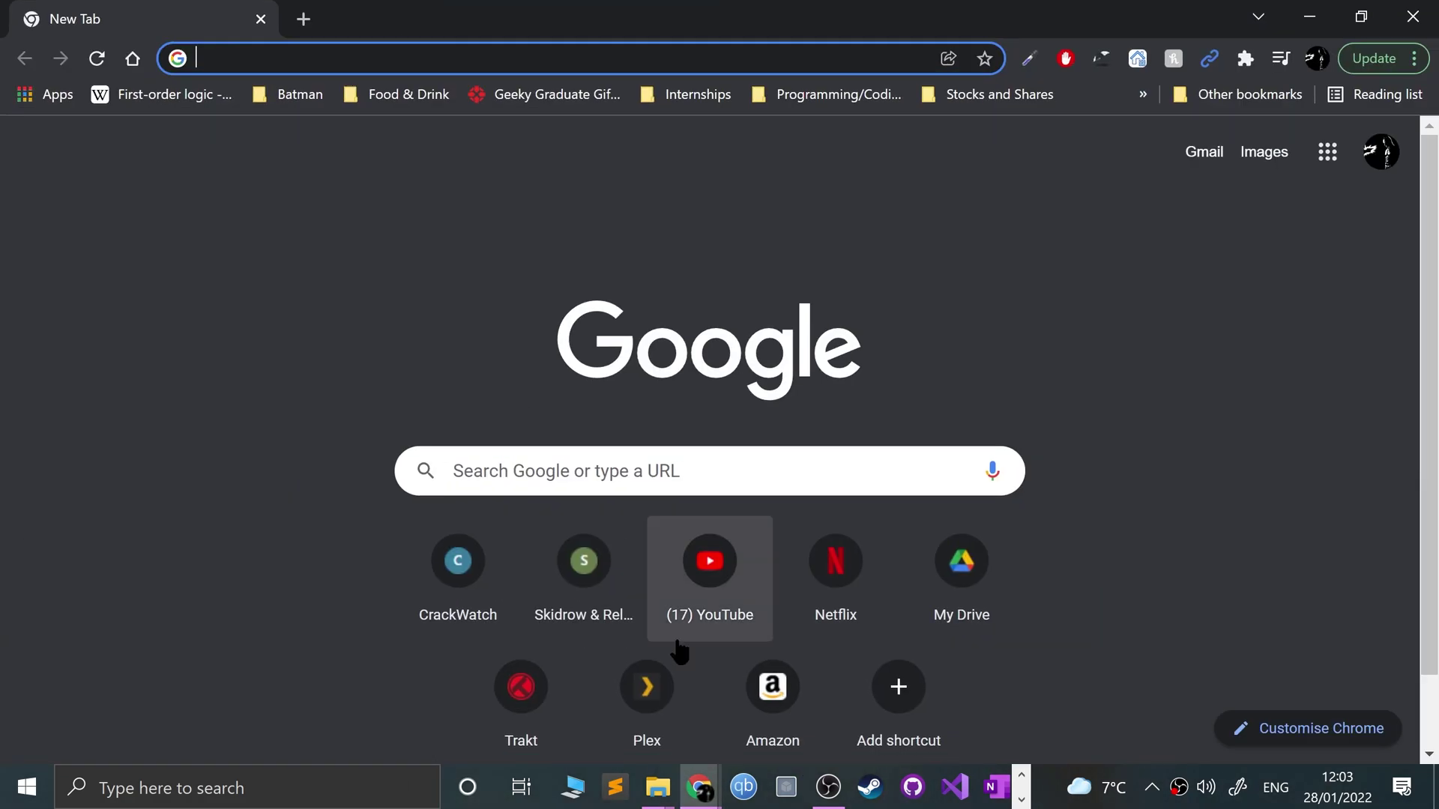
pyautogui.write('nestopia')
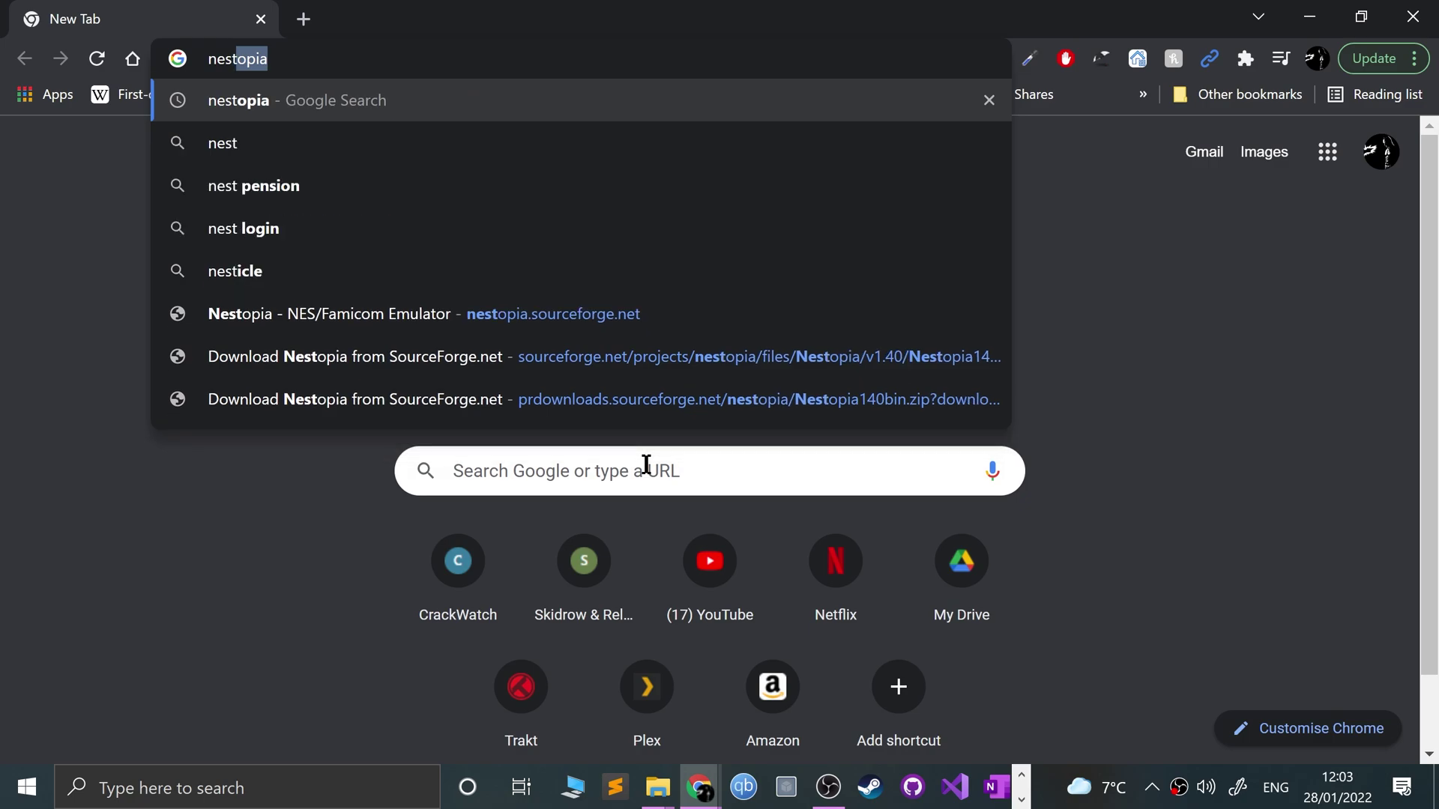
pyautogui.press('Return')
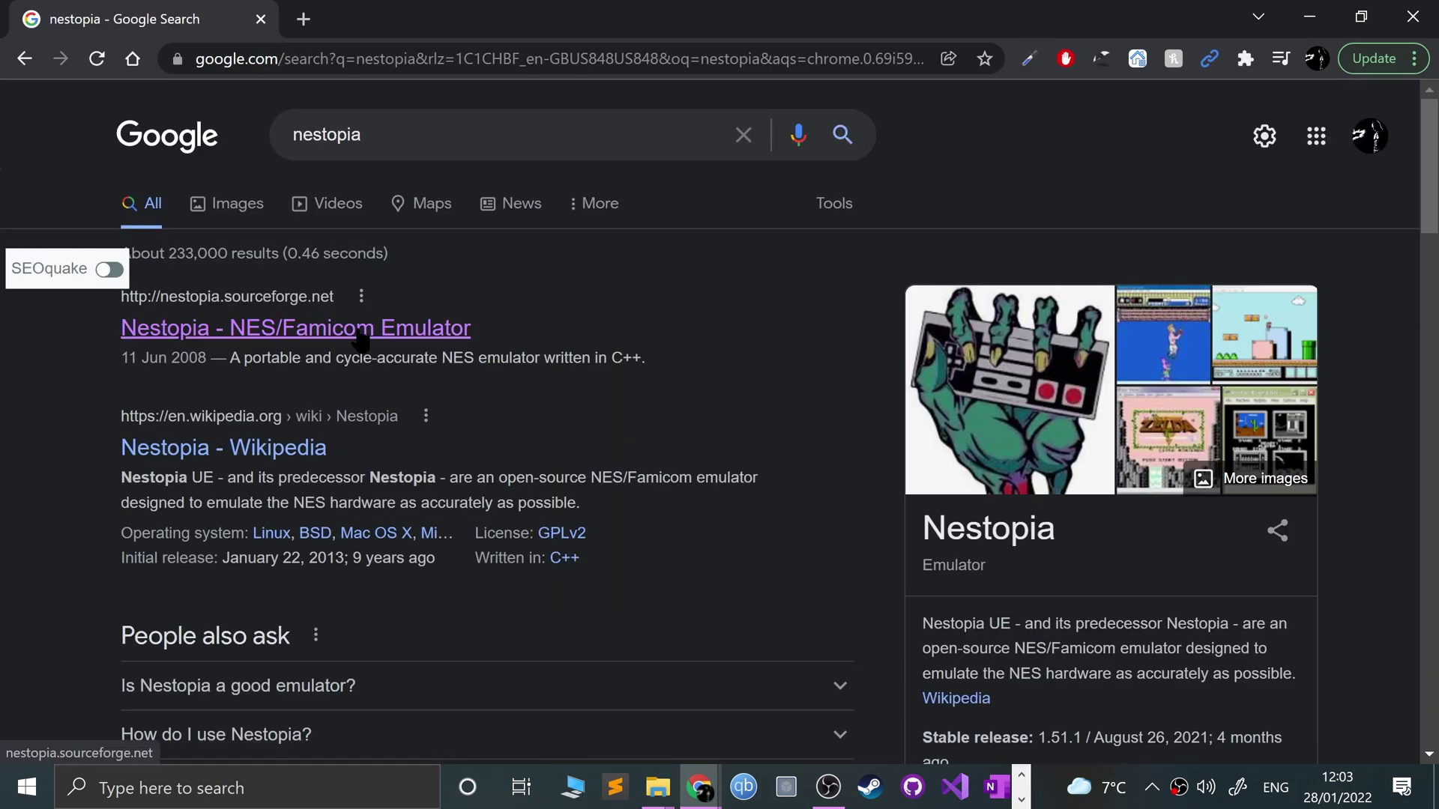
# Open the Nestopia NES/Famicom Emulator site and download the Windows Nestopia v1.40 Binary.
pyautogui.click(359, 332)
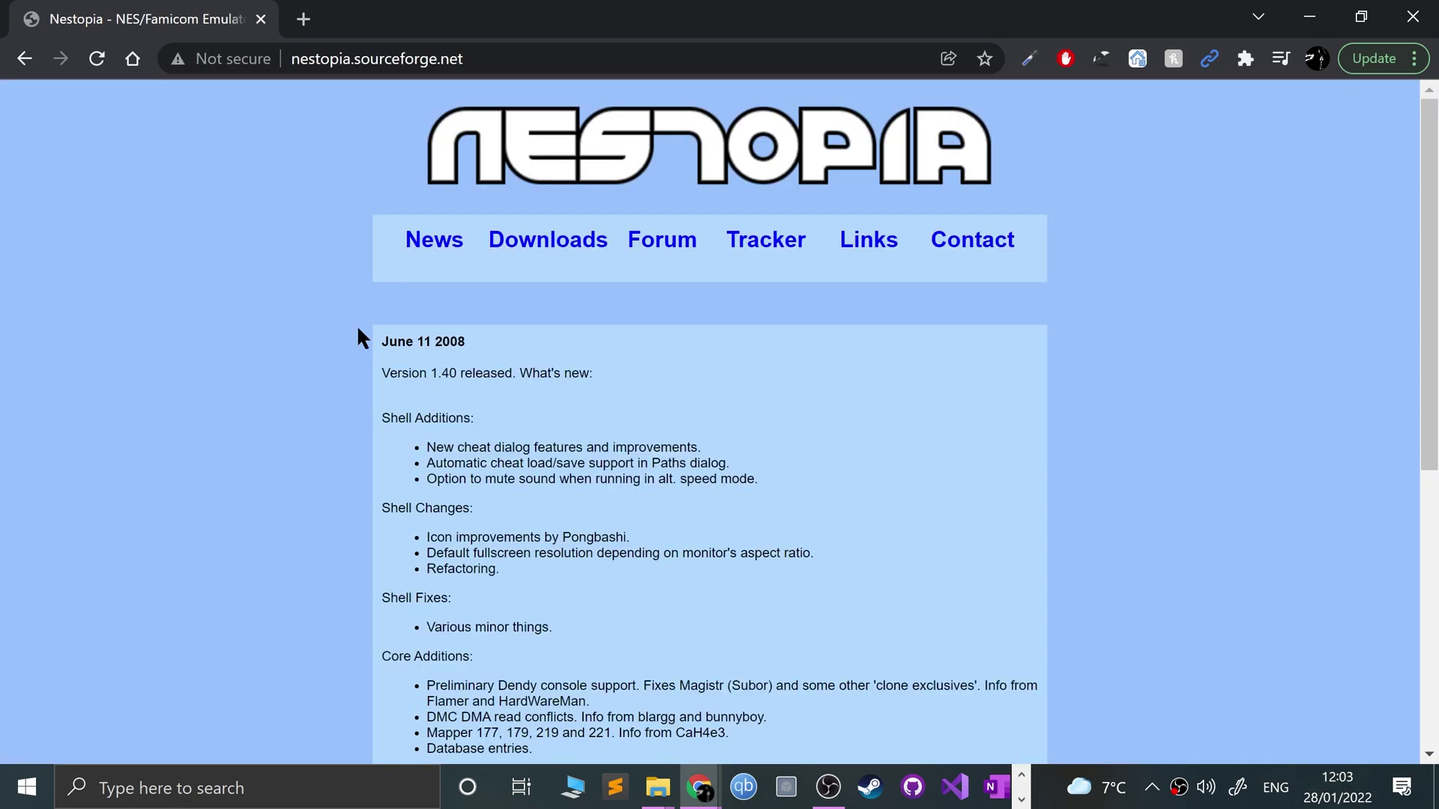
pyautogui.click(546, 247)
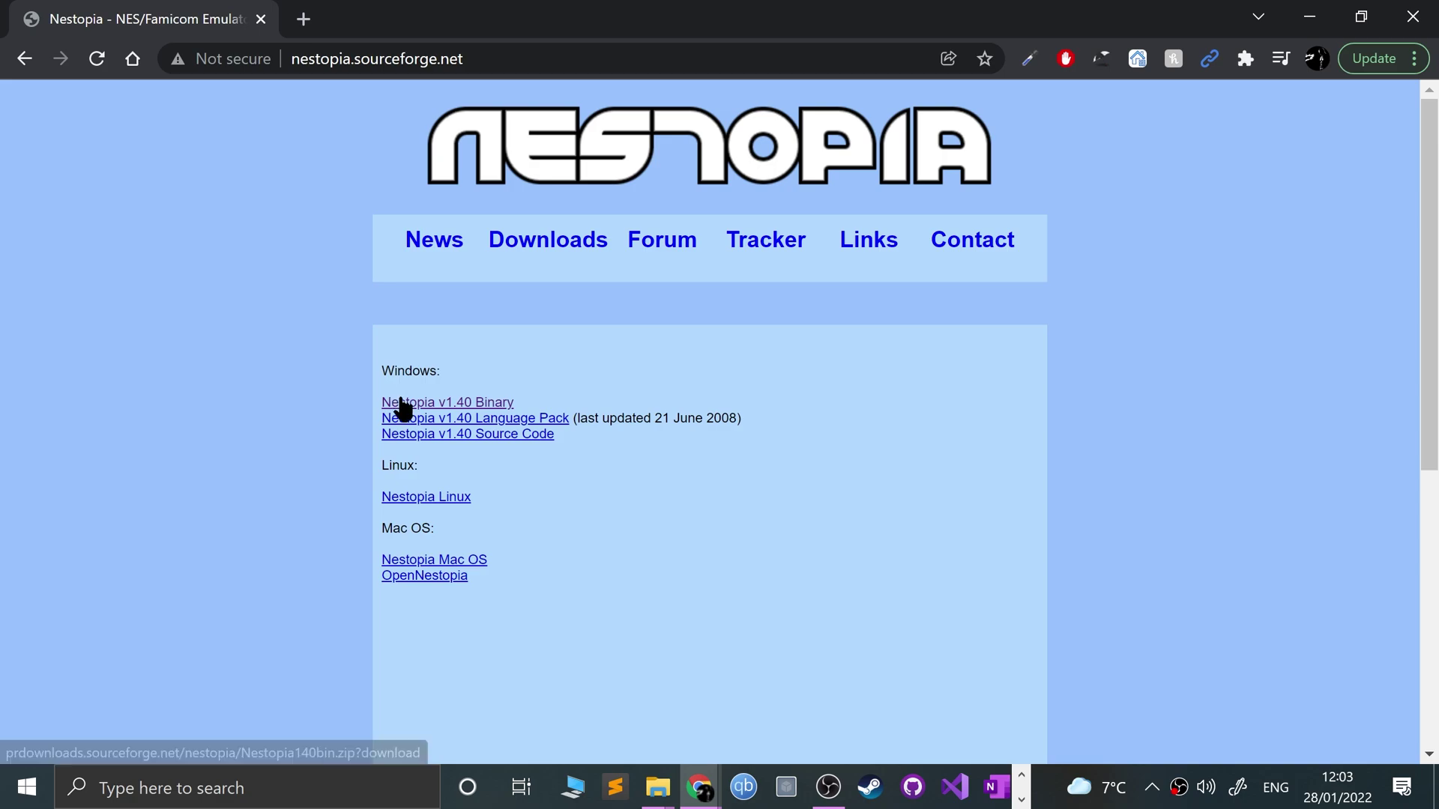
pyautogui.click(473, 404)
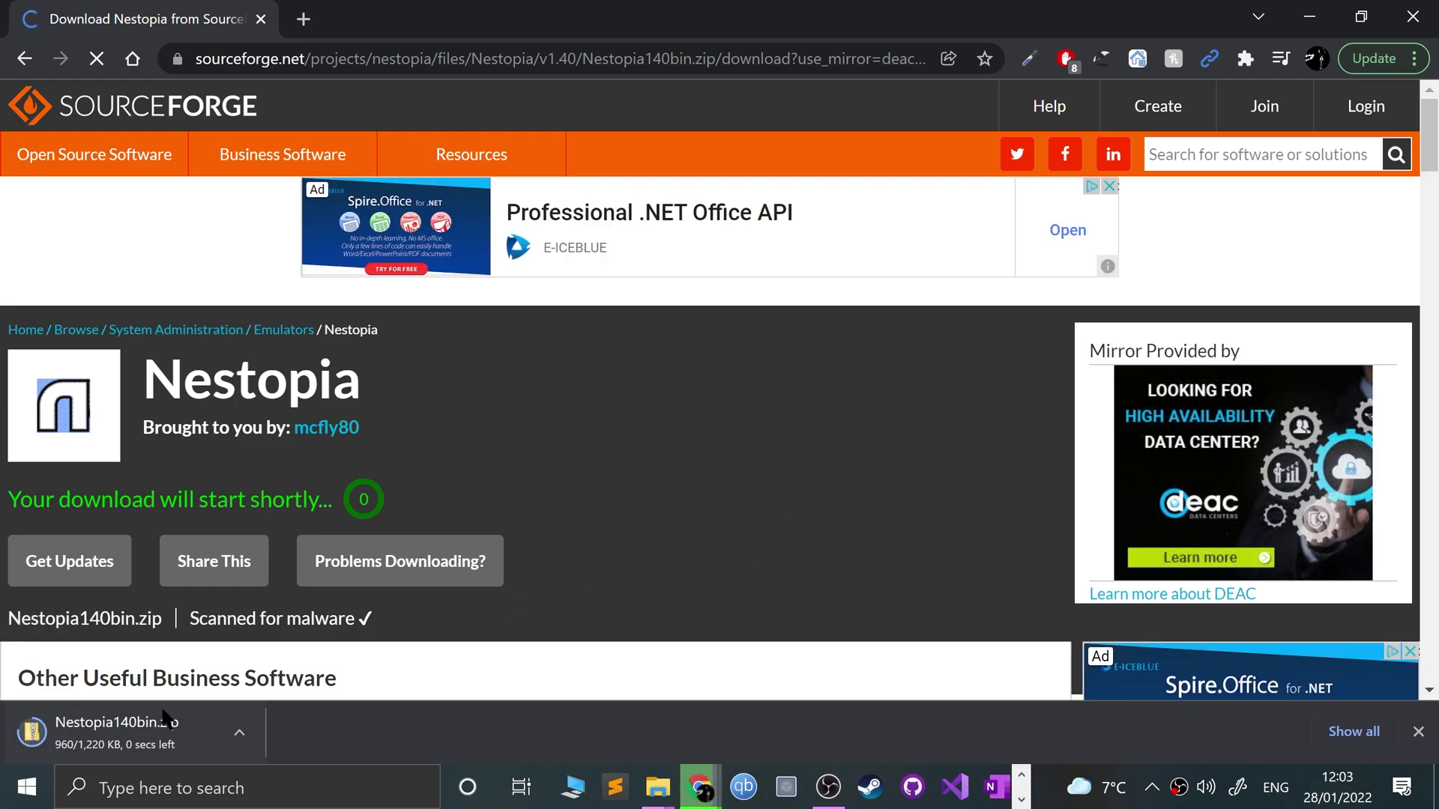
# Show the downloaded Nestopia140bin.zip in its folder and extract it to E:\Chrome\Nestopia140bin.
pyautogui.click(236, 731)
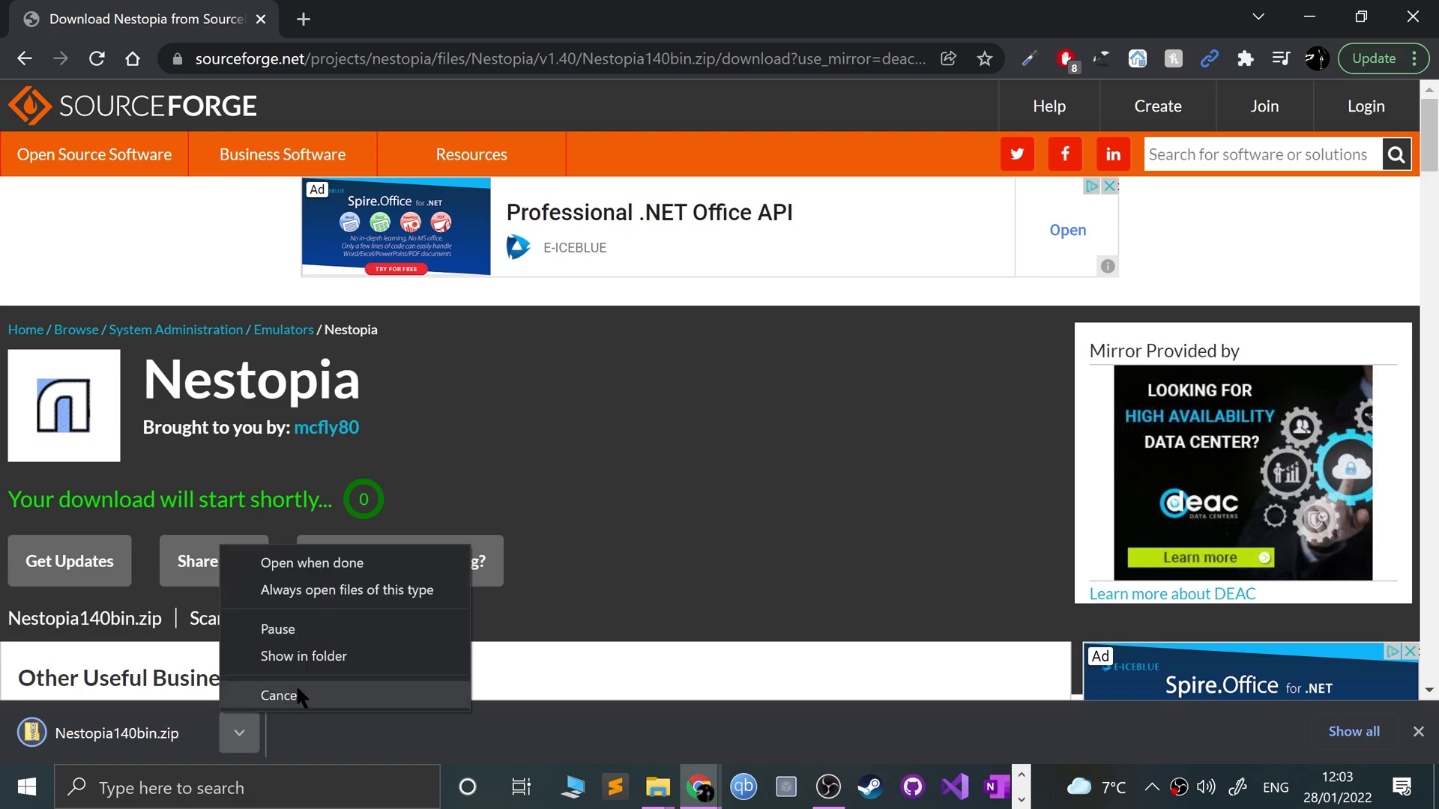
pyautogui.click(322, 654)
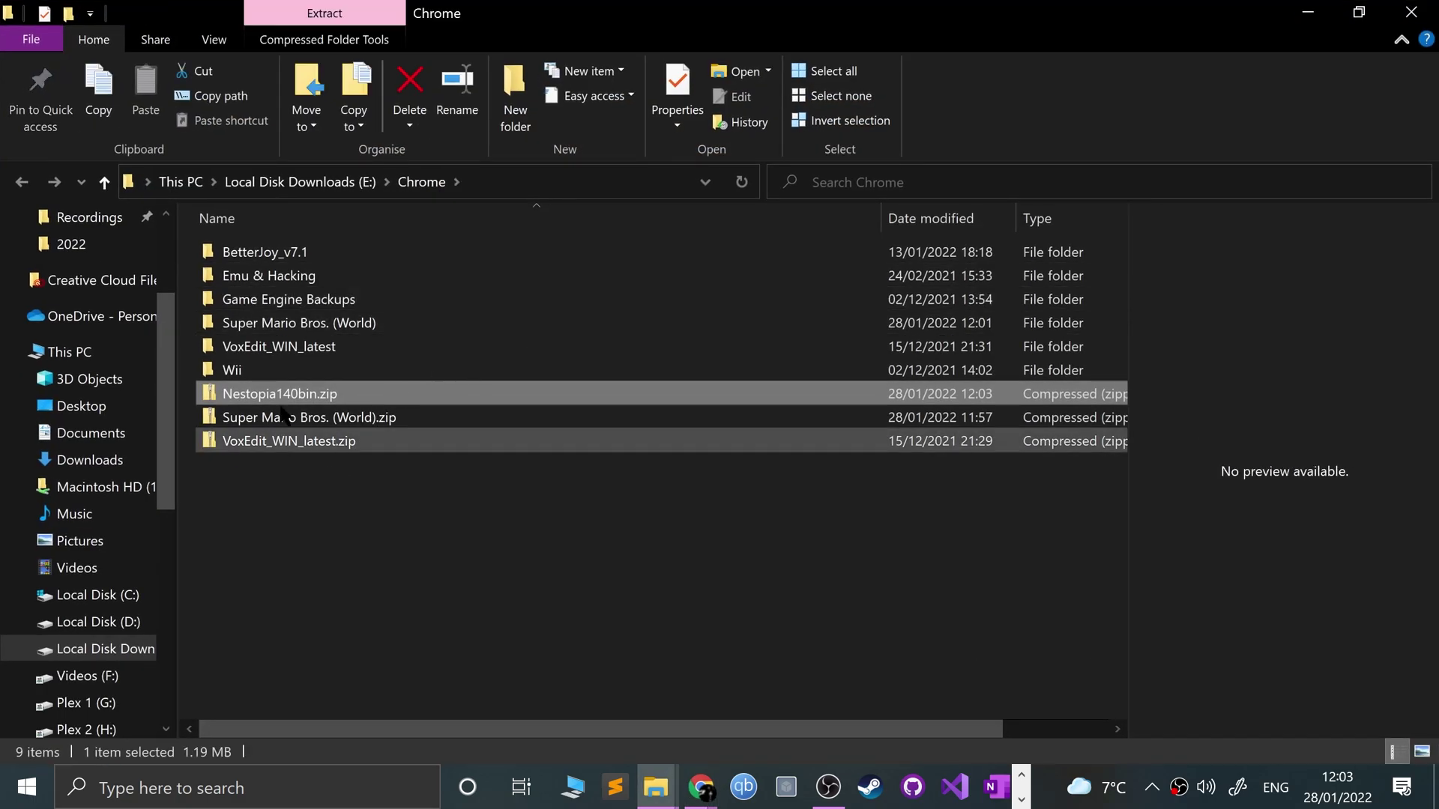
pyautogui.rightClick(281, 408)
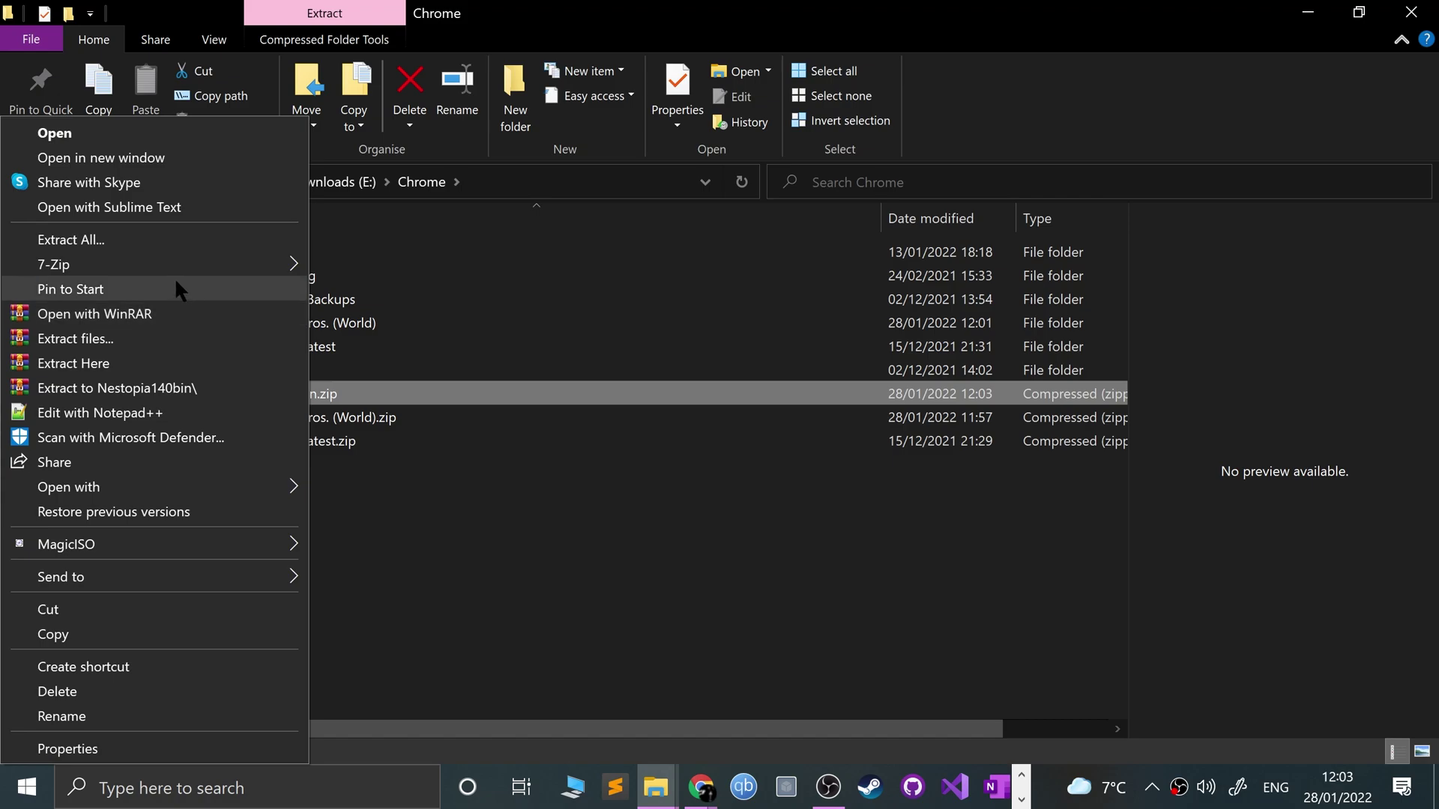
pyautogui.click(168, 246)
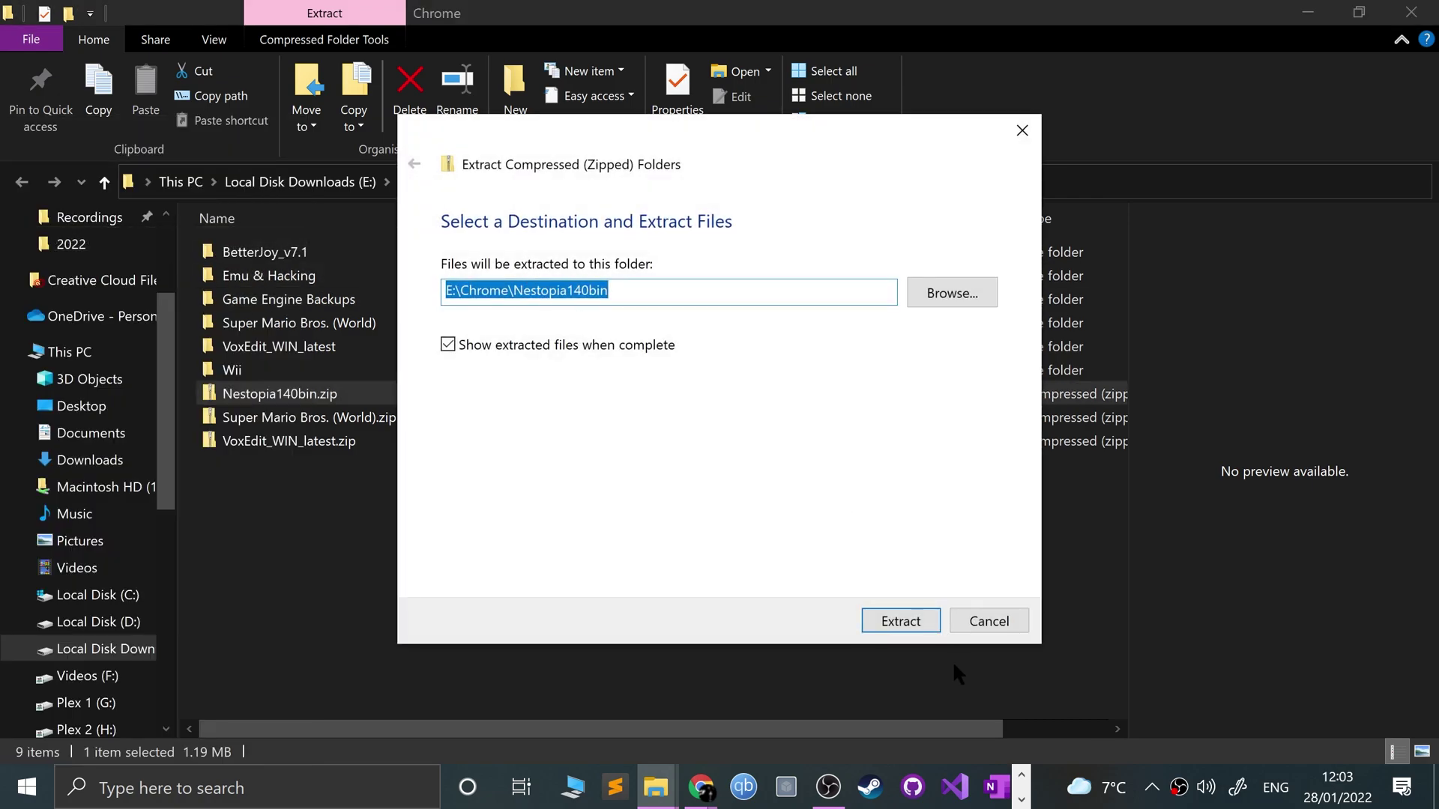
pyautogui.click(900, 619)
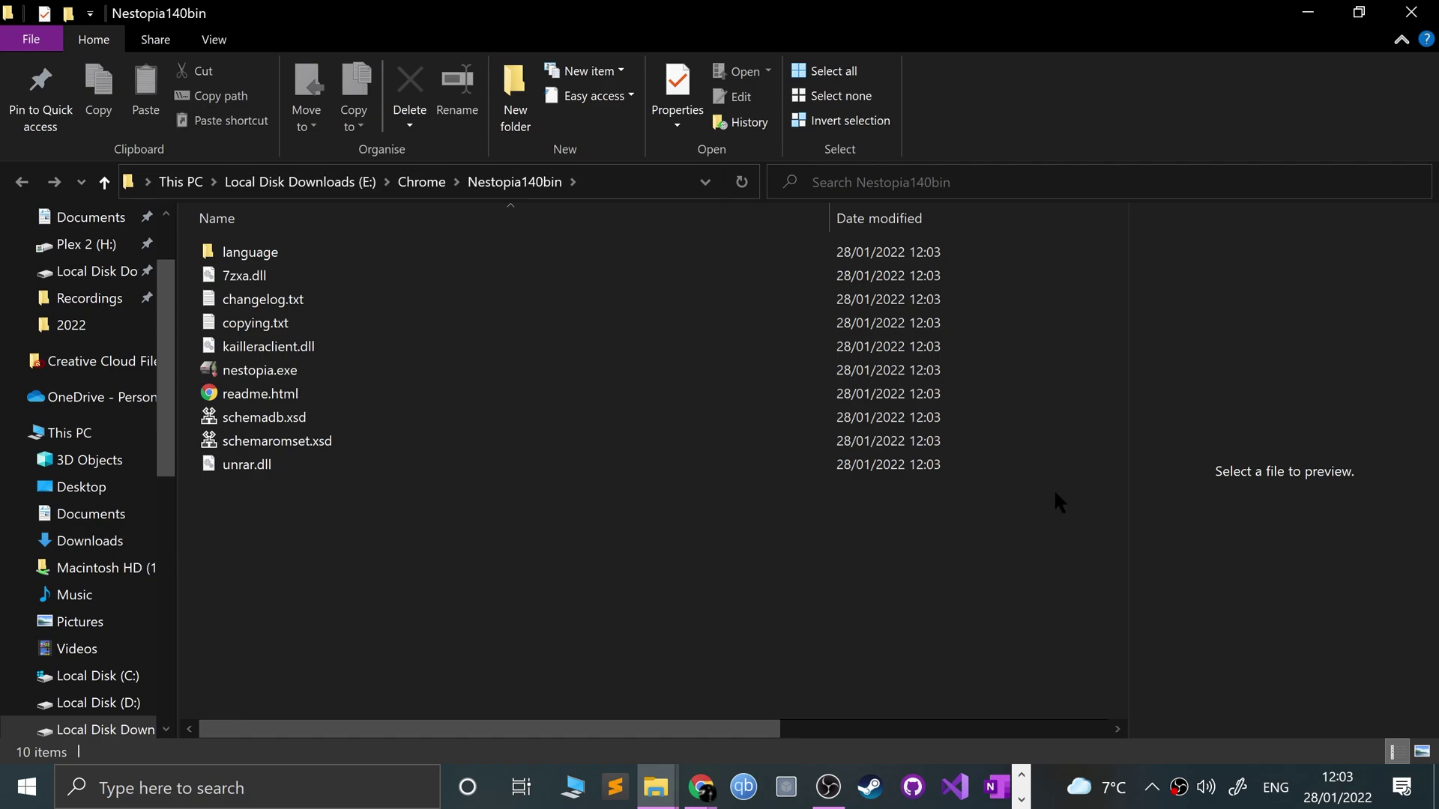
# Open the extracted Nestopia140bin folder from the Chrome downloads folder, launch nestopia.exe and reposition the emulator window.
pyautogui.click(1411, 13)
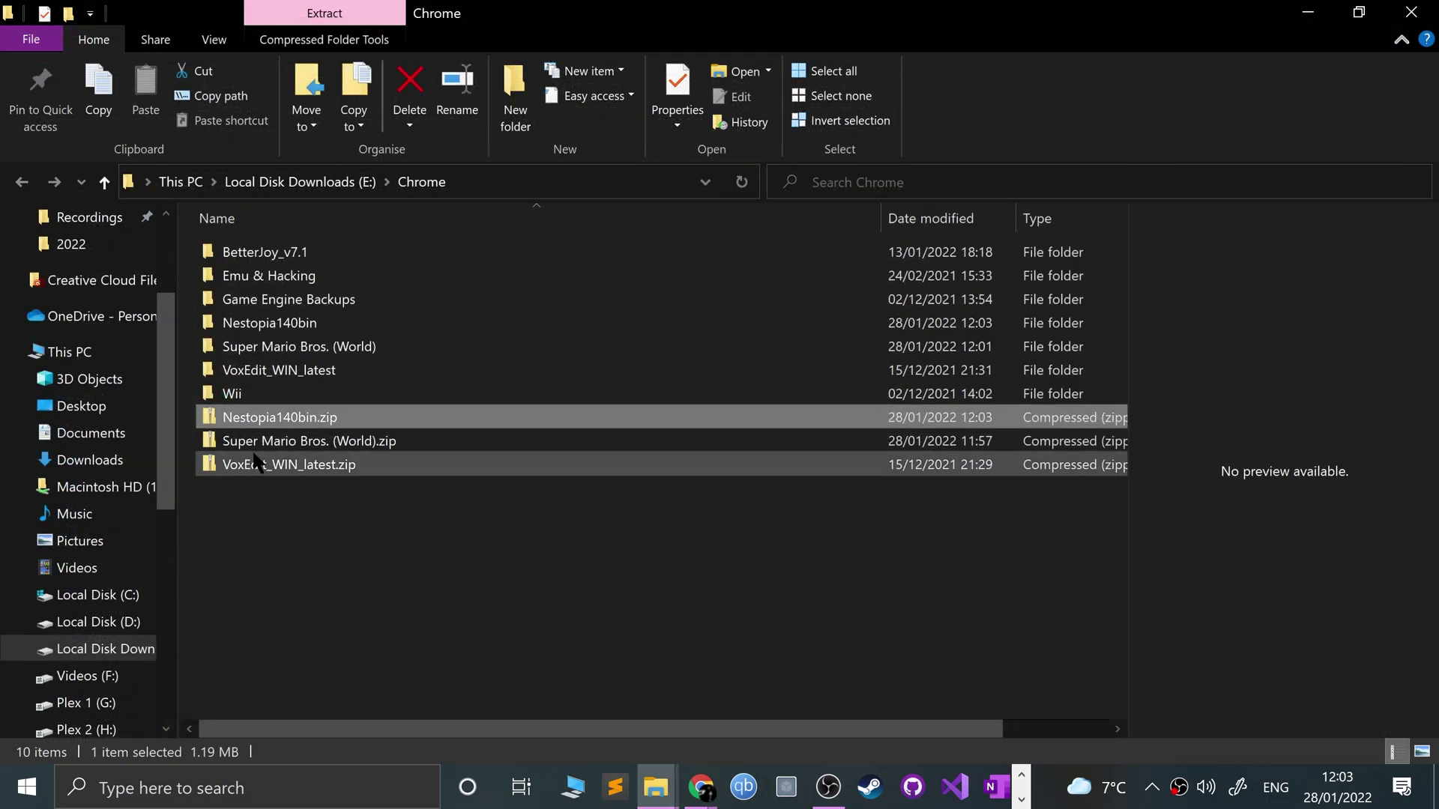
pyautogui.doubleClick(279, 327)
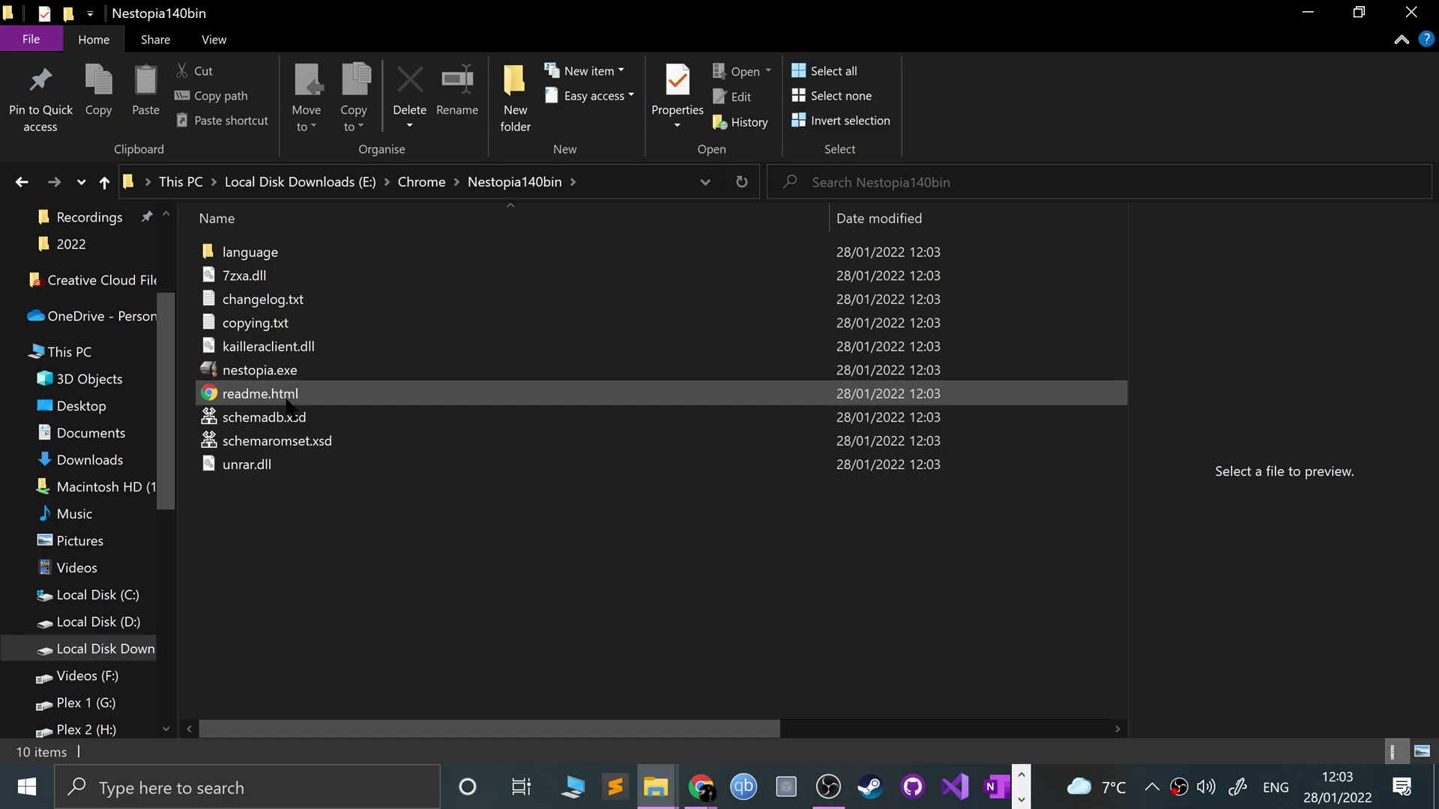
pyautogui.doubleClick(300, 370)
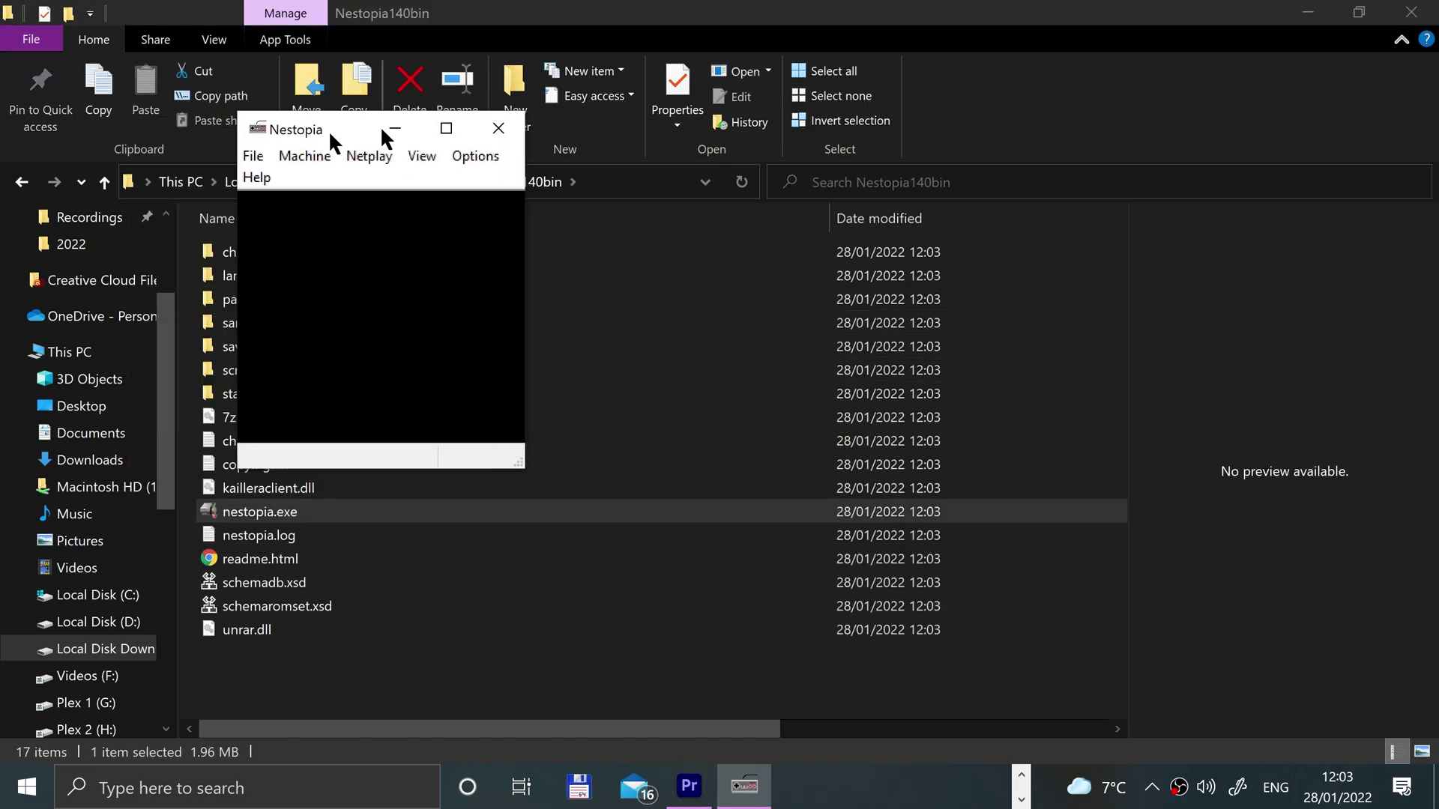
pyautogui.moveTo(328, 129); pyautogui.dragTo(599, 92)
# Review the emulator's machine input ports, region settings and netplay options.
pyautogui.click(530, 116)
pyautogui.moveTo(576, 120)
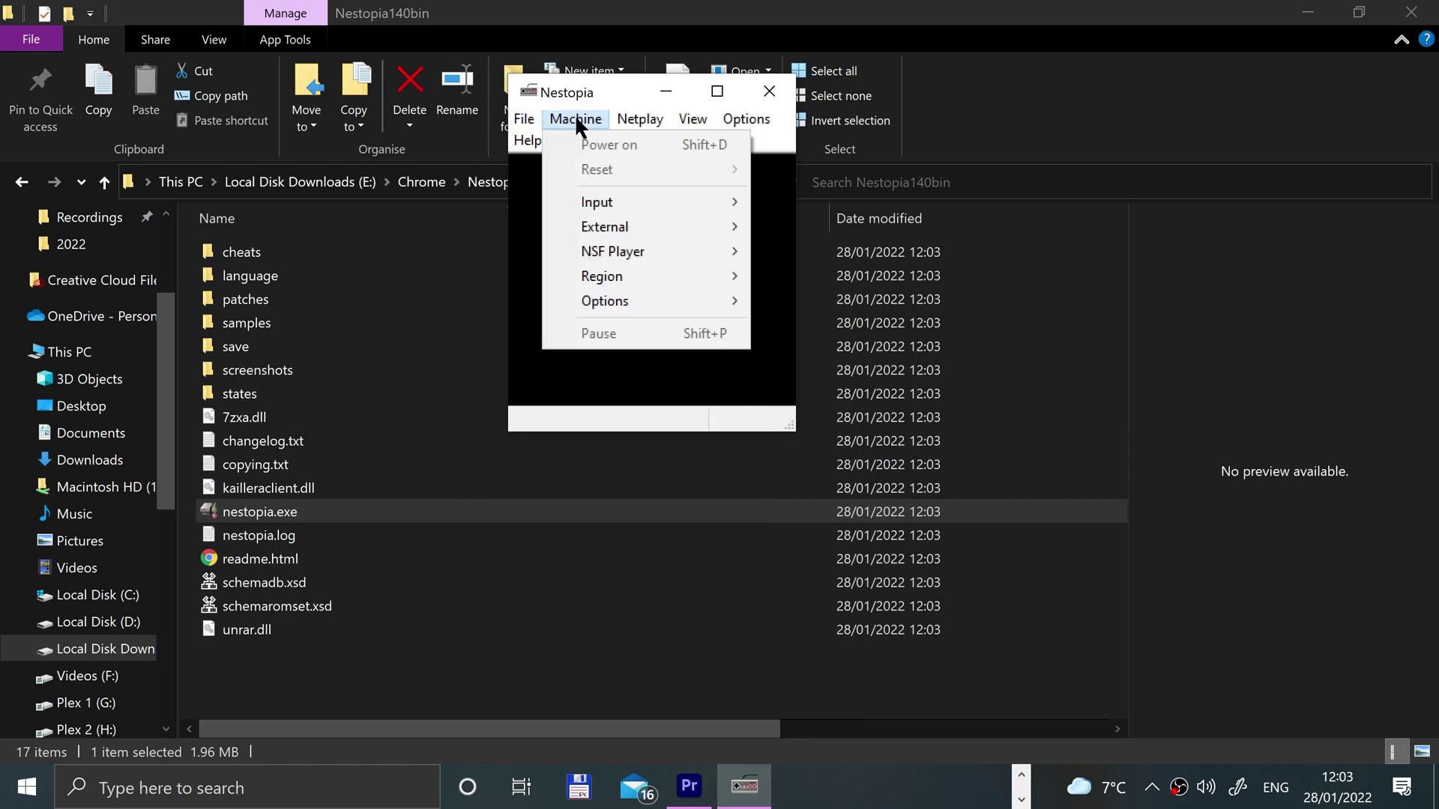
pyautogui.moveTo(659, 214)
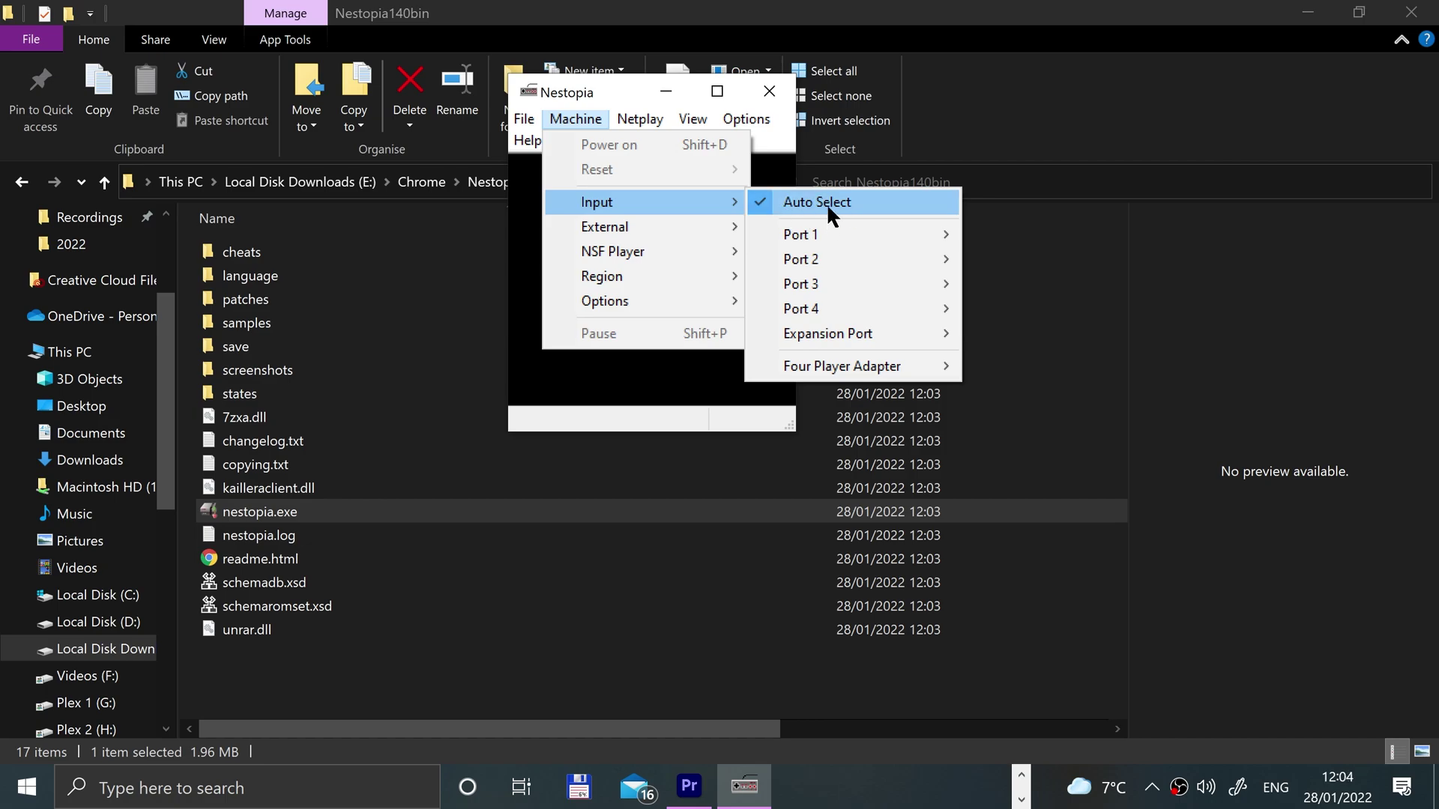
pyautogui.moveTo(831, 233)
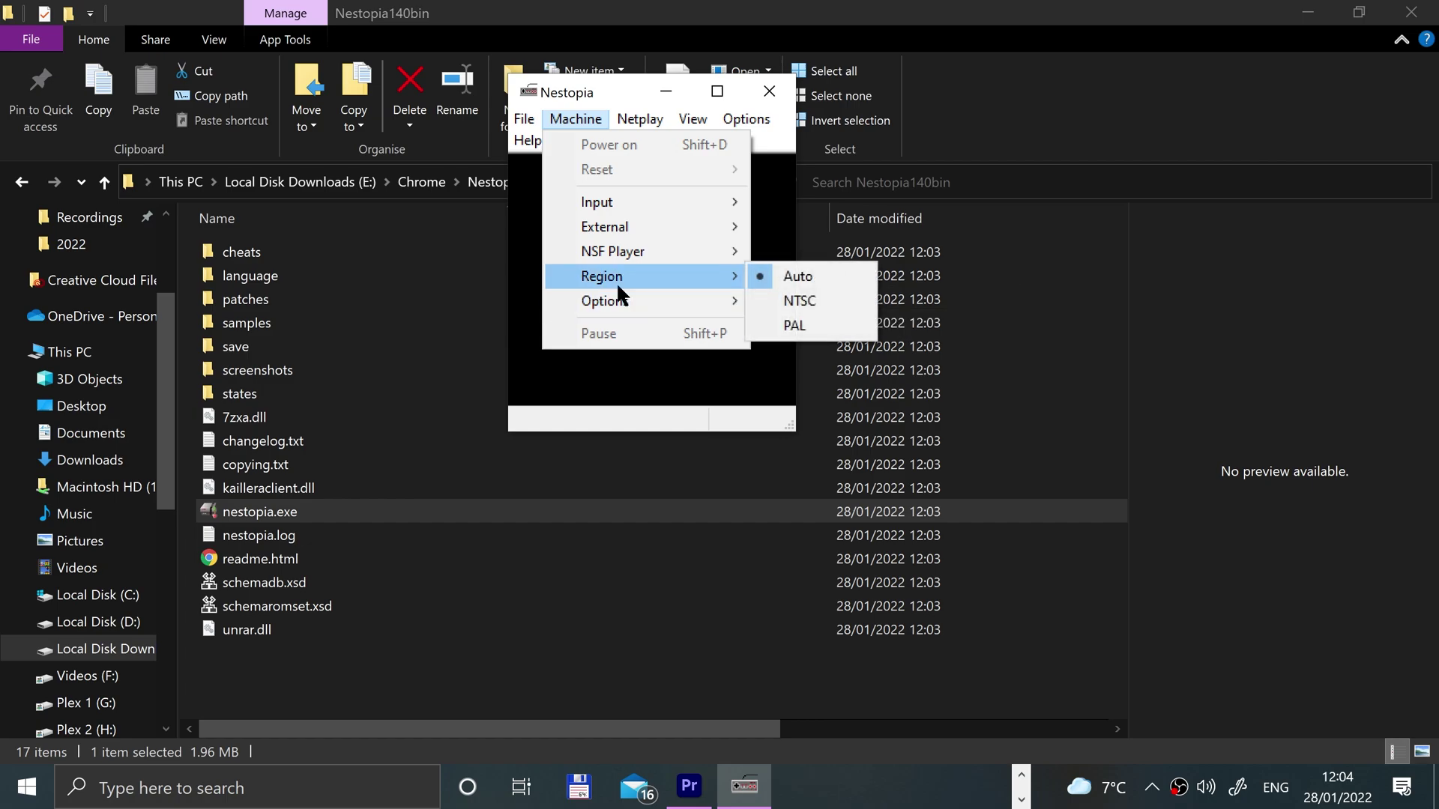
pyautogui.moveTo(634, 119)
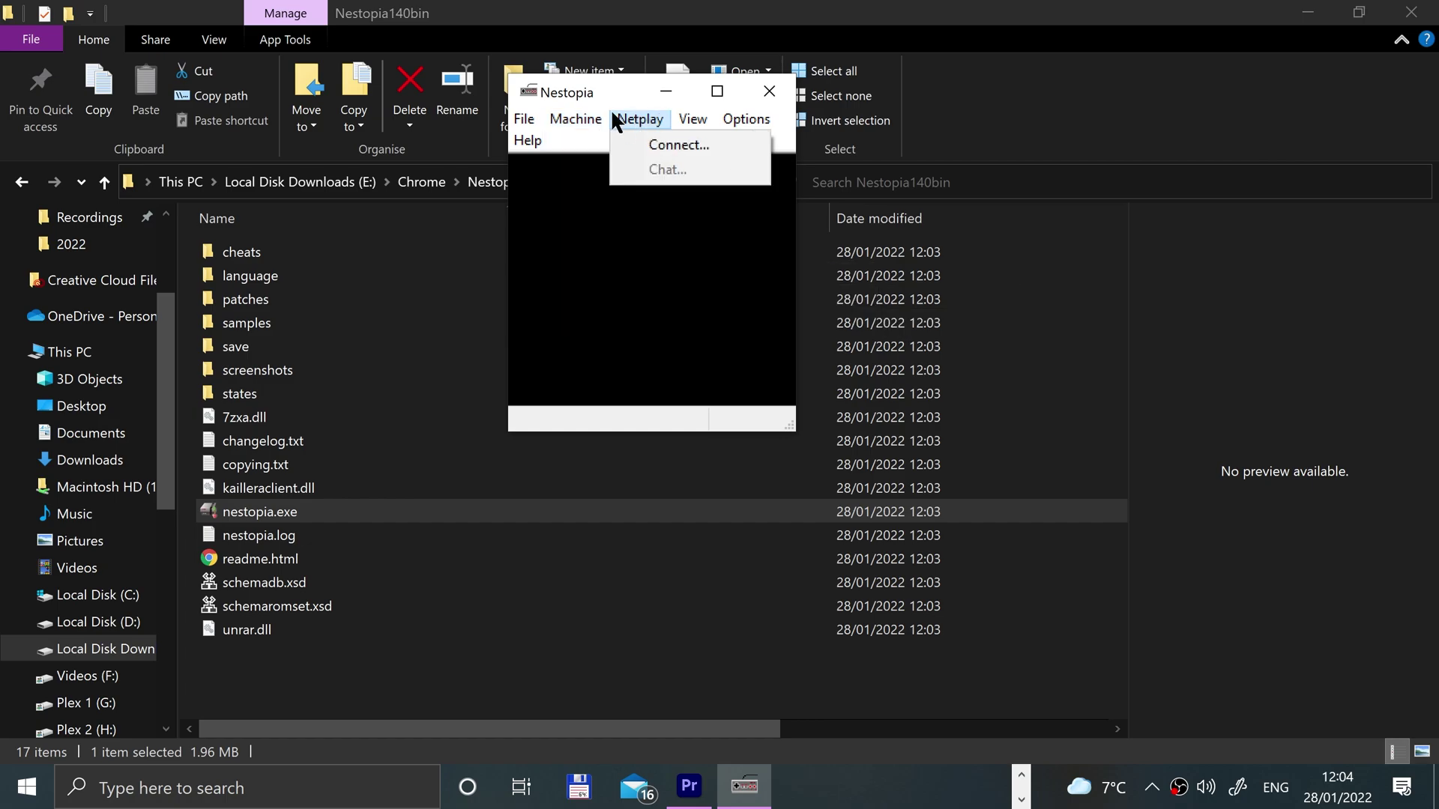
# Try the 3X screen size for the emulator and move its enlarged window fully into view.
pyautogui.moveTo(689, 118)
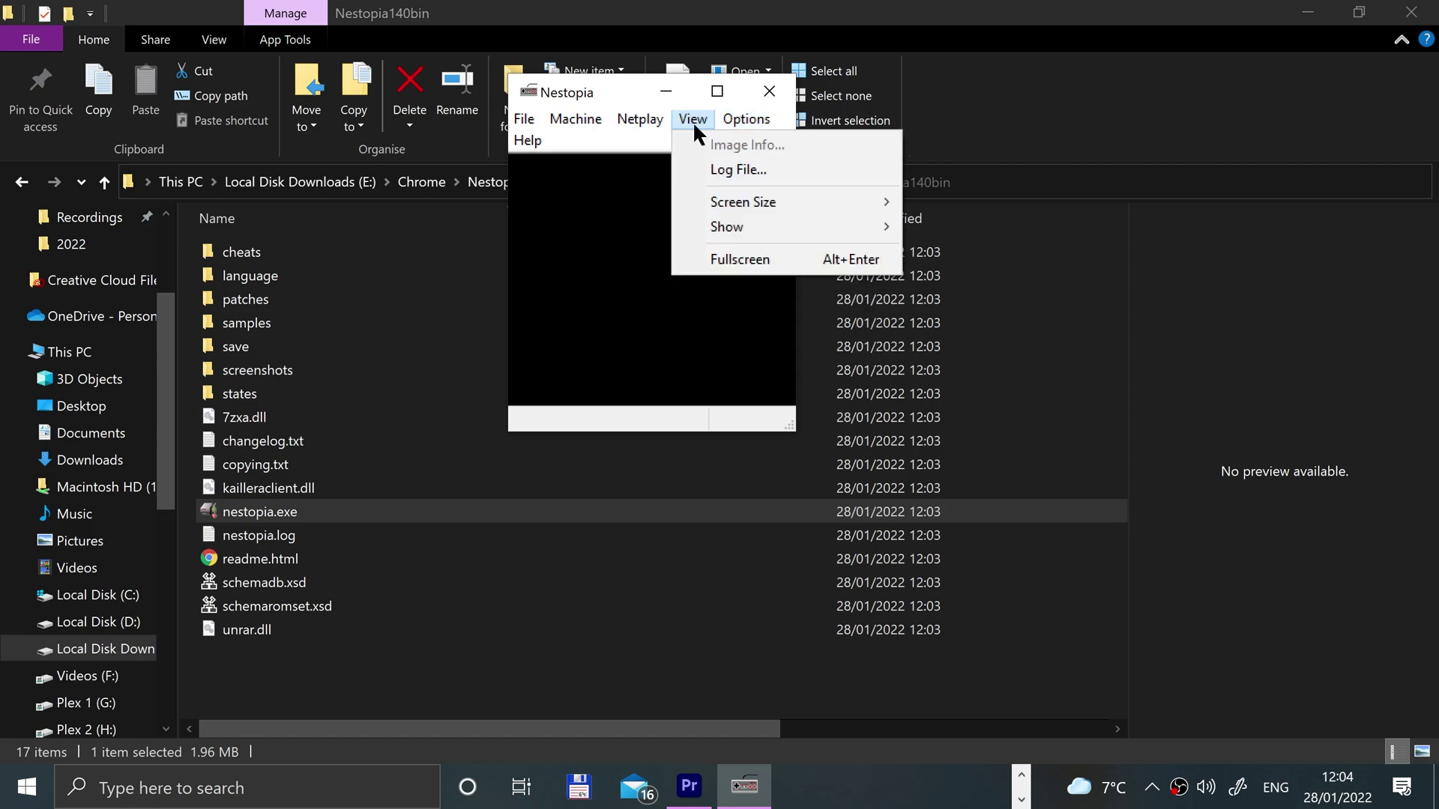
pyautogui.moveTo(752, 200)
pyautogui.click(943, 247)
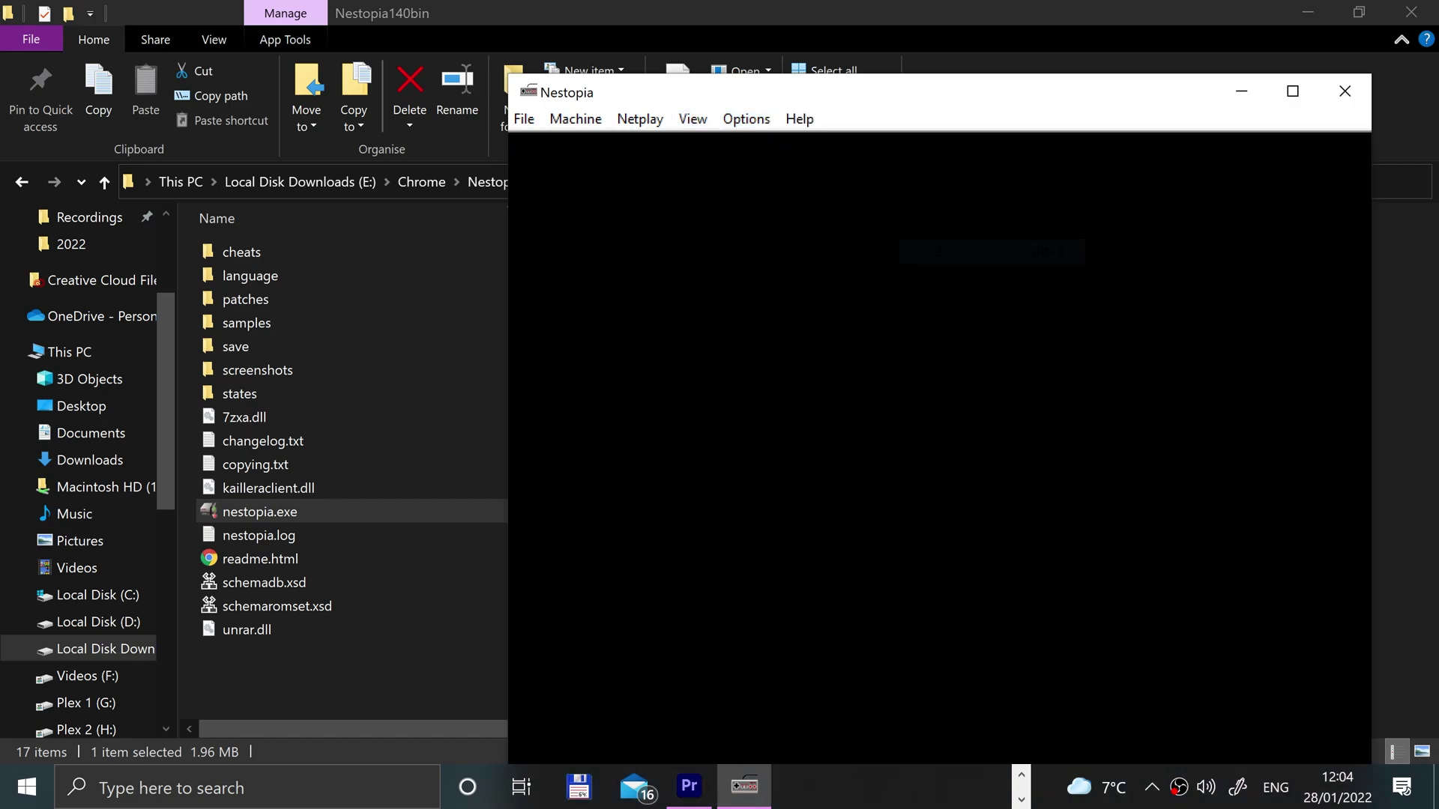
pyautogui.moveTo(668, 86); pyautogui.dragTo(478, 14)
# Set the emulator's screen size to 2X and move its window nearer the middle of the desktop.
pyautogui.click(503, 46)
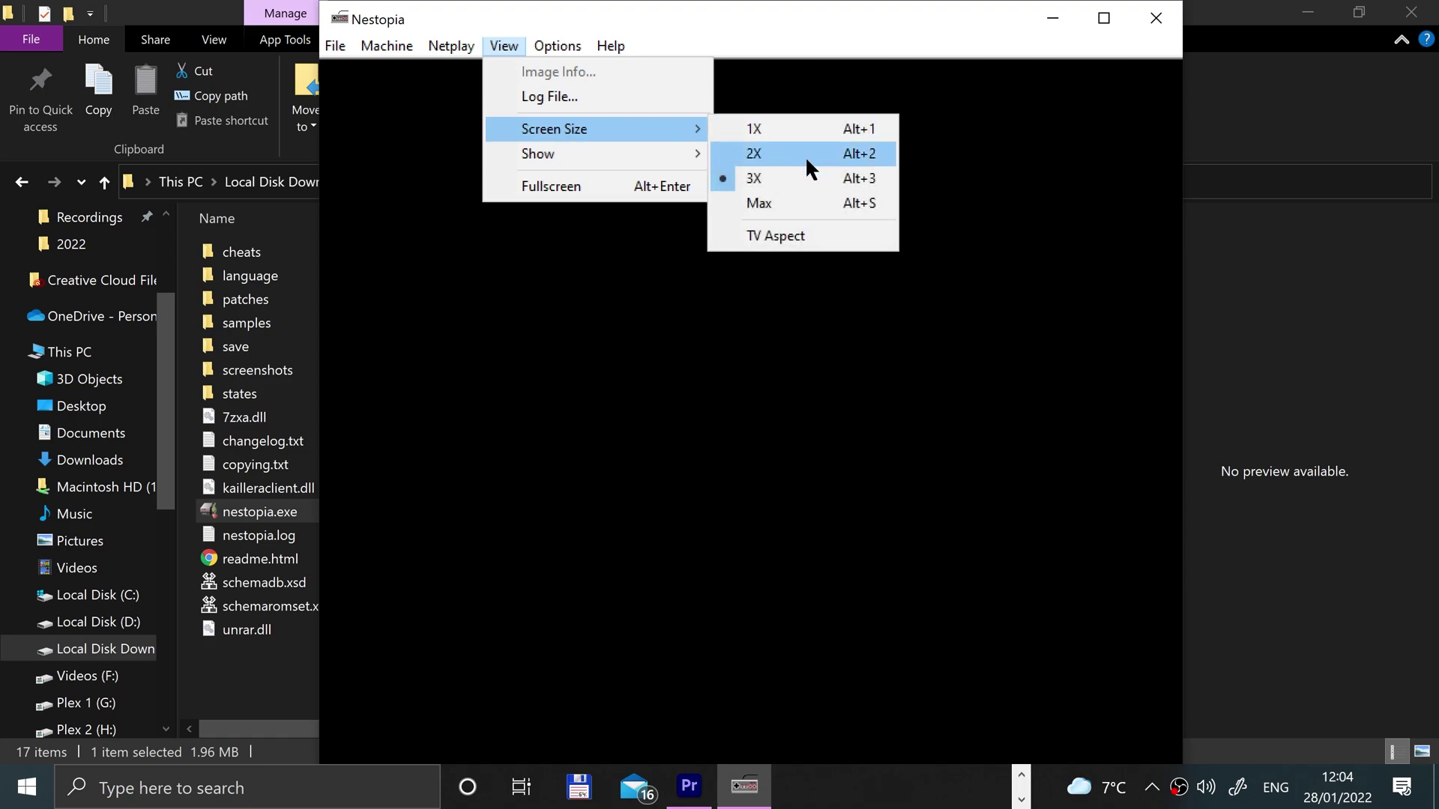
pyautogui.click(805, 156)
pyautogui.moveTo(613, 18); pyautogui.dragTo(734, 61)
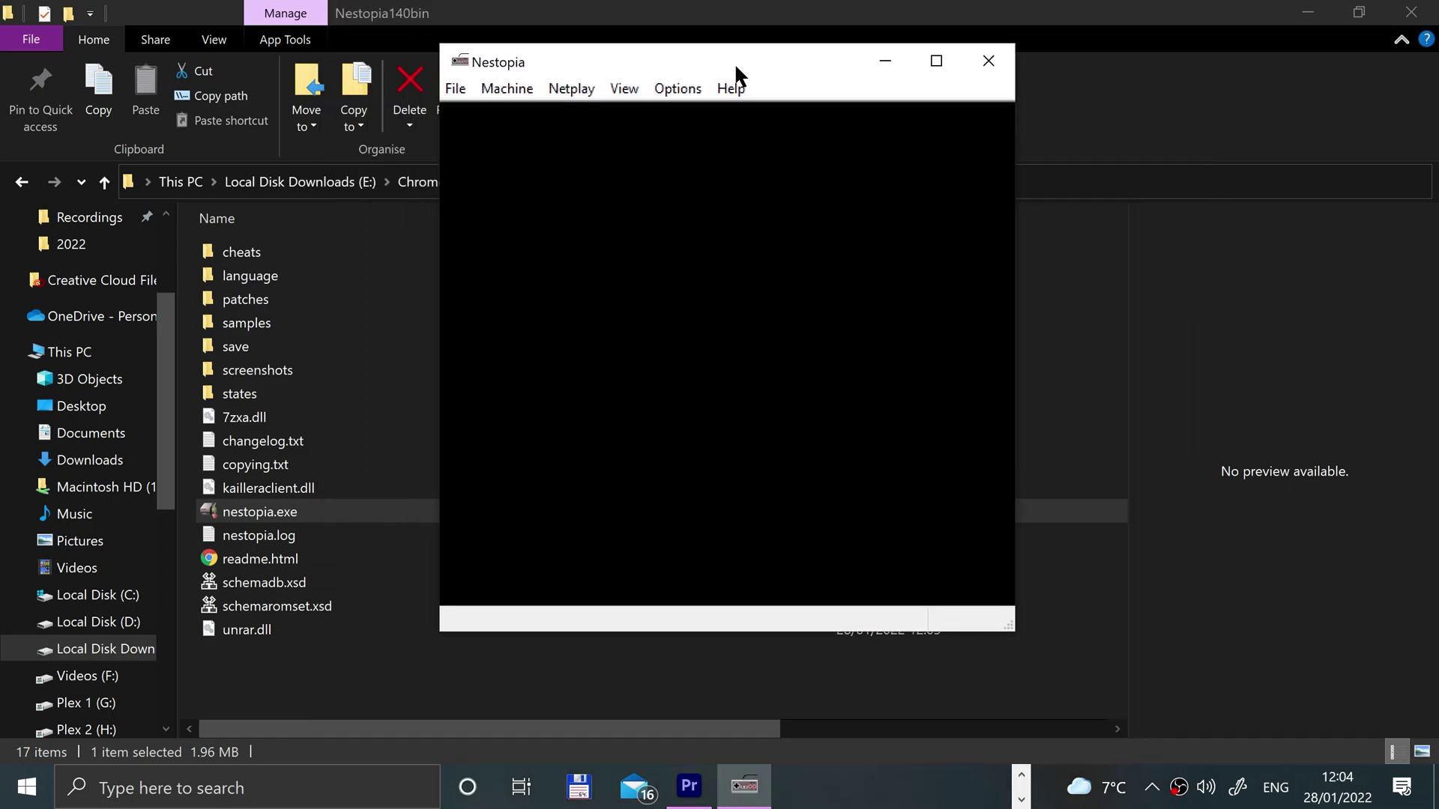
# Examine the Video Options, including the available resolution modes and the filter setting, and cancel the dialog.
pyautogui.click(668, 88)
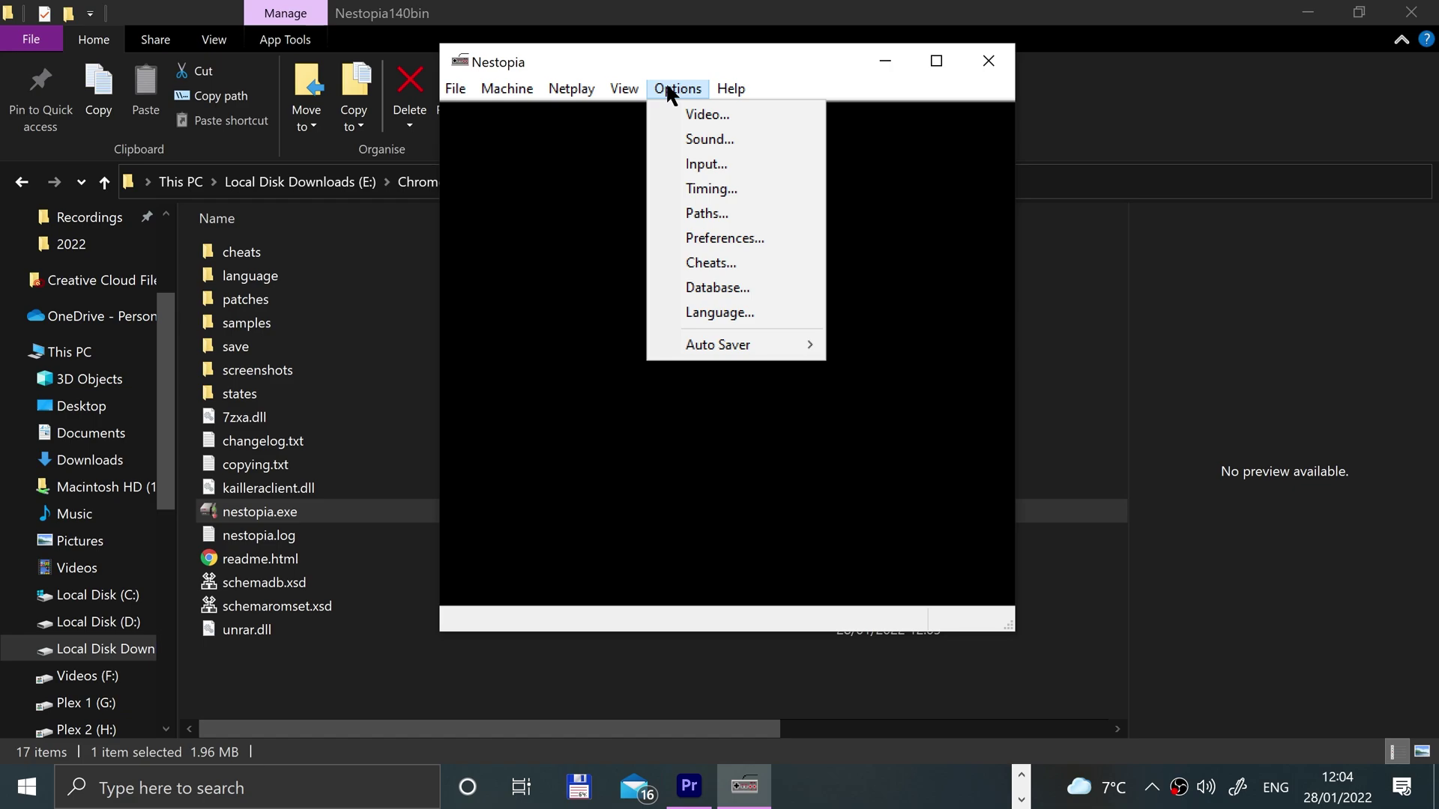
pyautogui.click(685, 112)
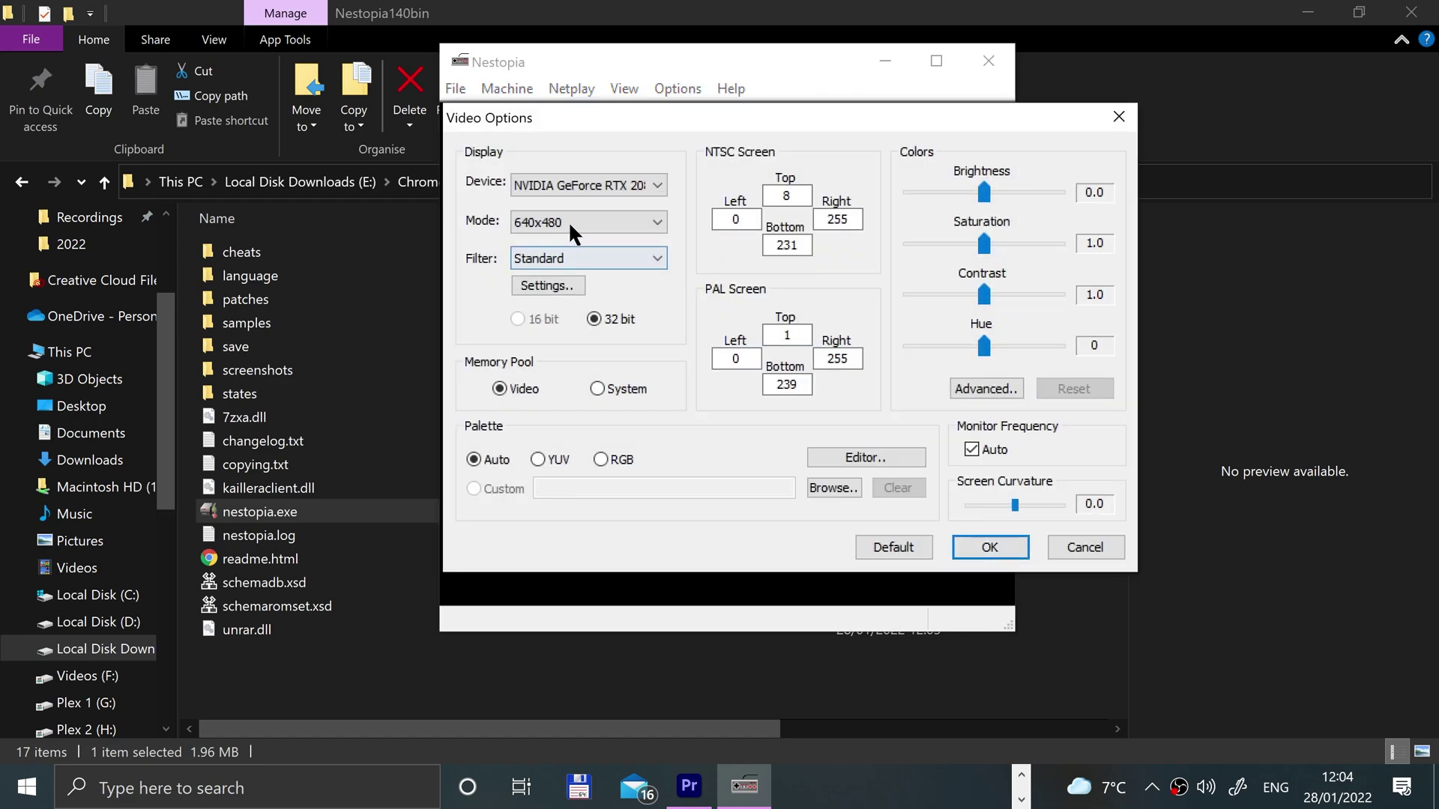
pyautogui.click(570, 225)
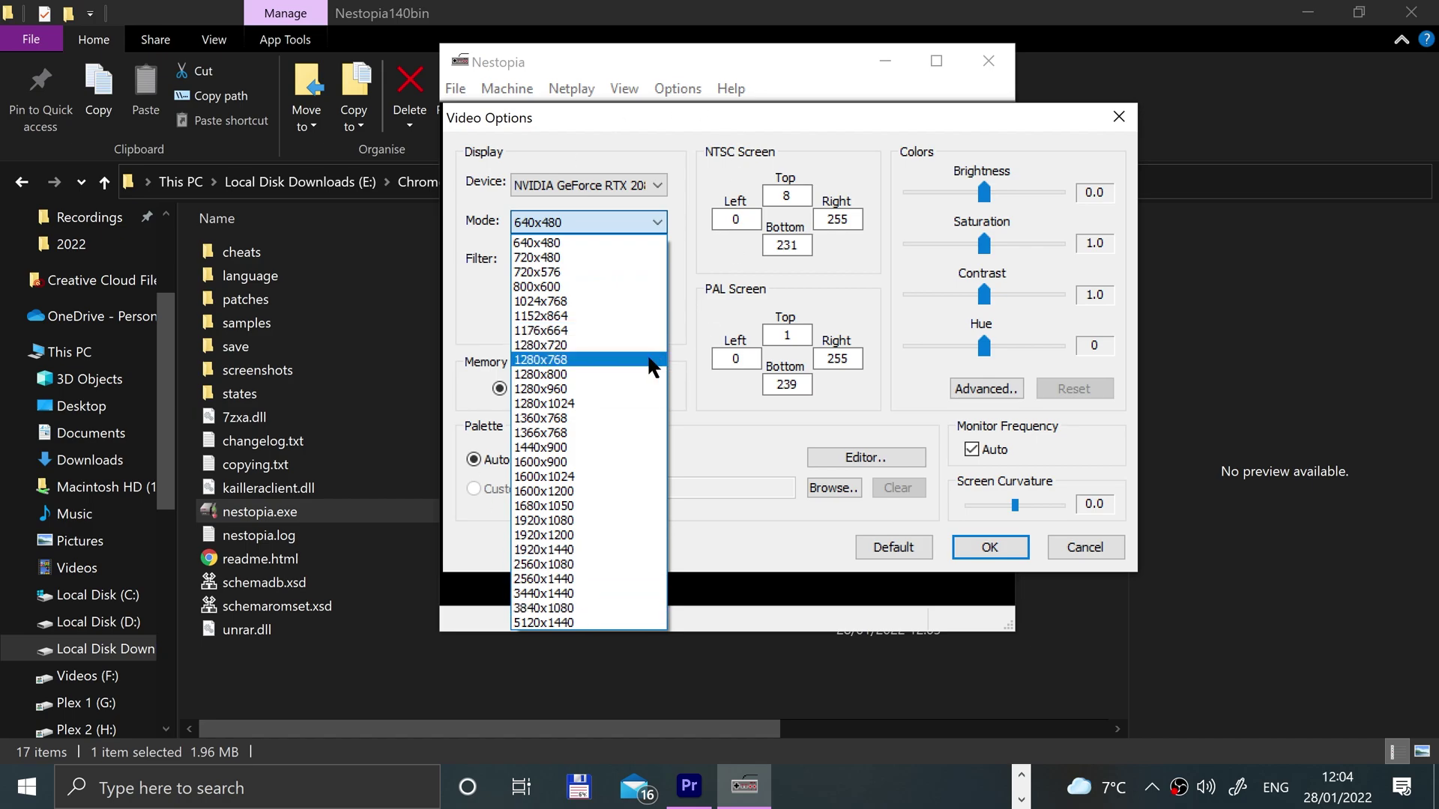
pyautogui.click(768, 465)
pyautogui.click(583, 223)
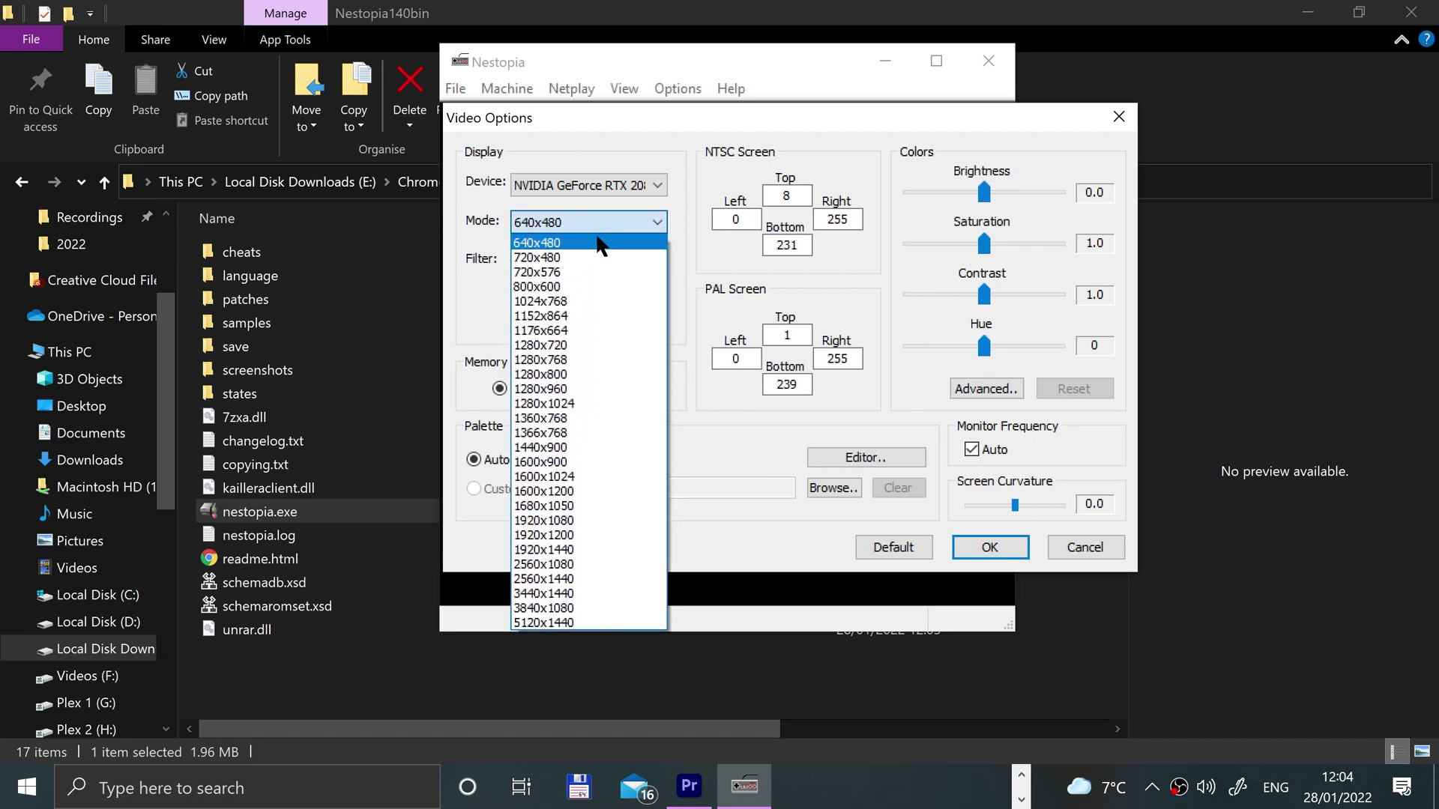
pyautogui.click(599, 246)
pyautogui.click(601, 256)
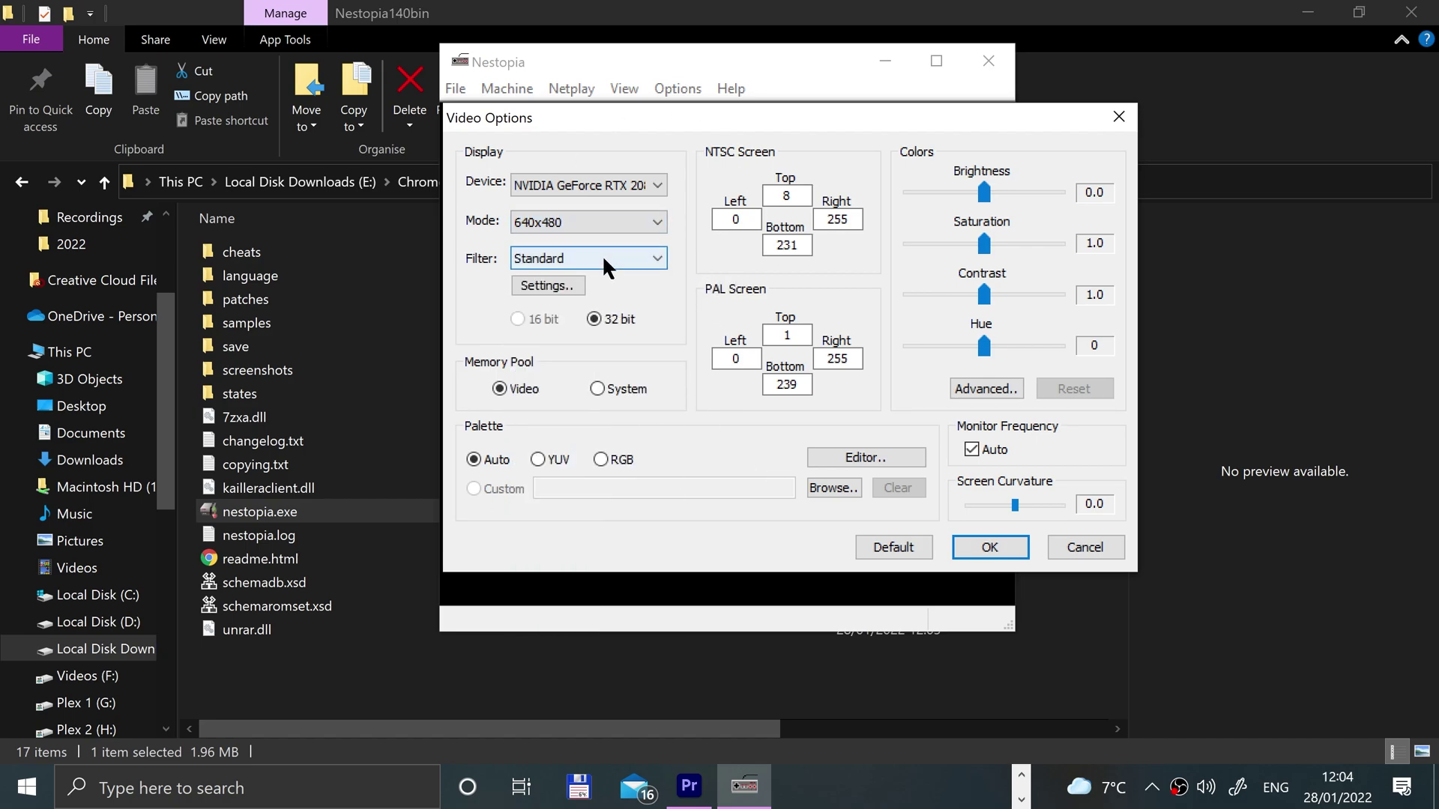
pyautogui.click(699, 290)
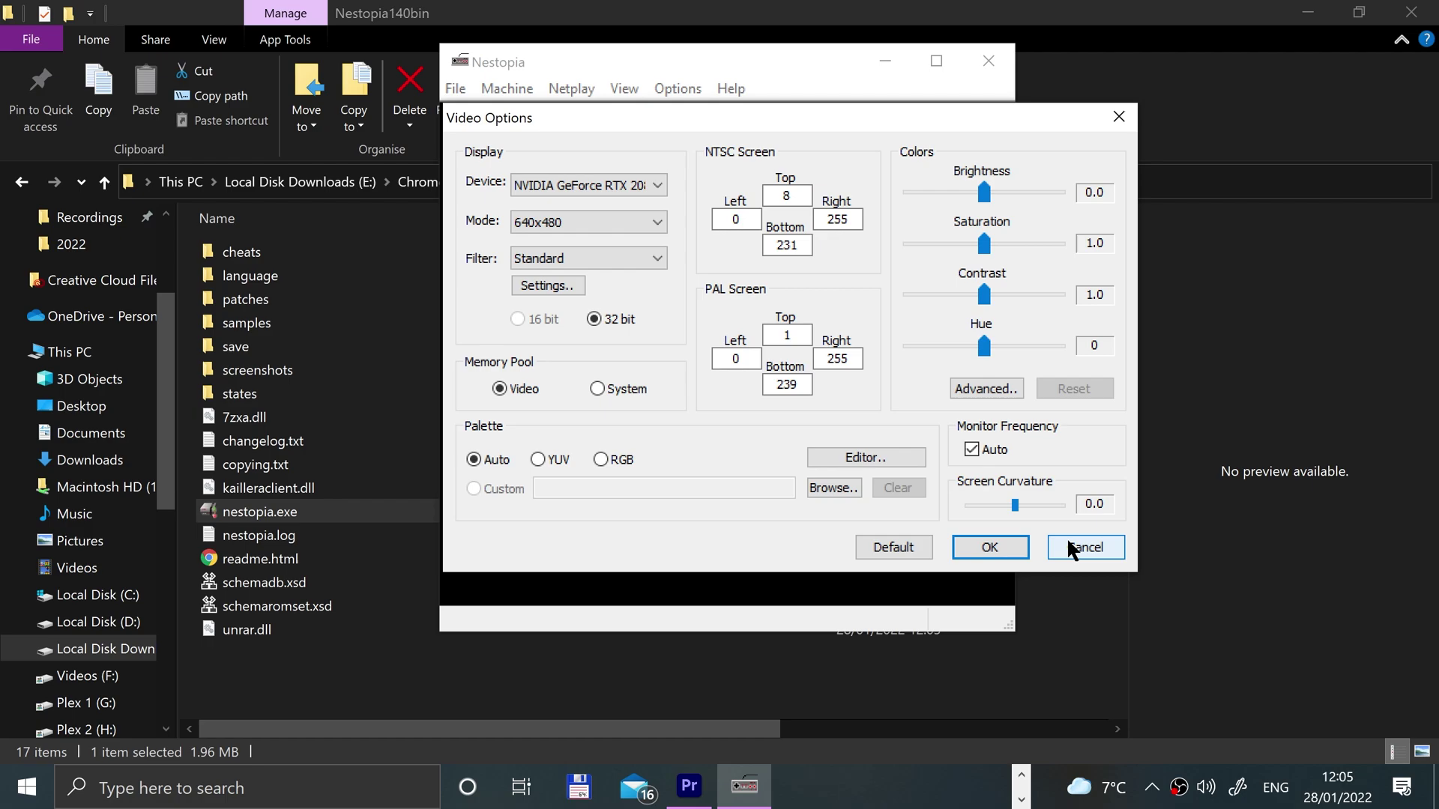
pyautogui.click(563, 224)
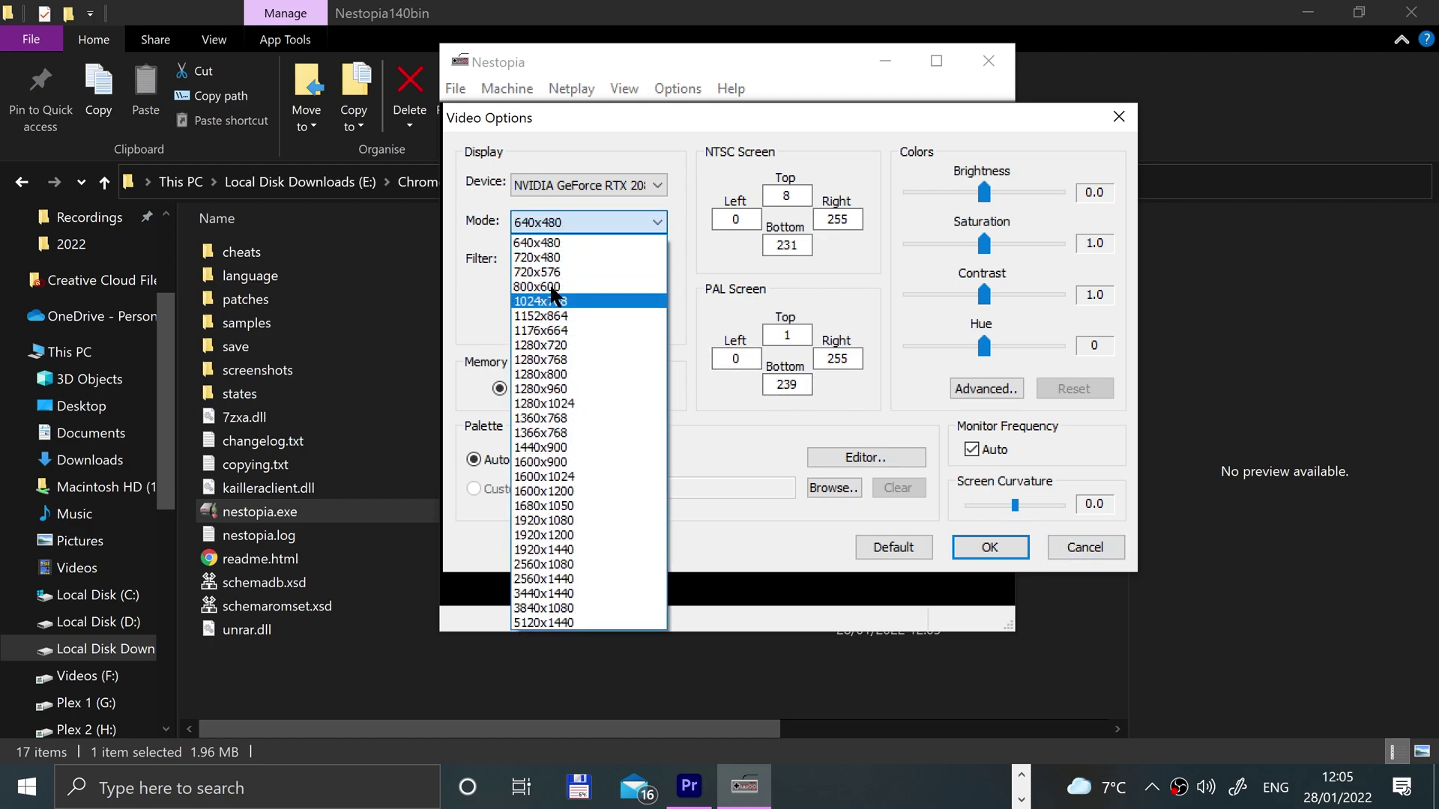
pyautogui.click(736, 453)
pyautogui.click(1054, 560)
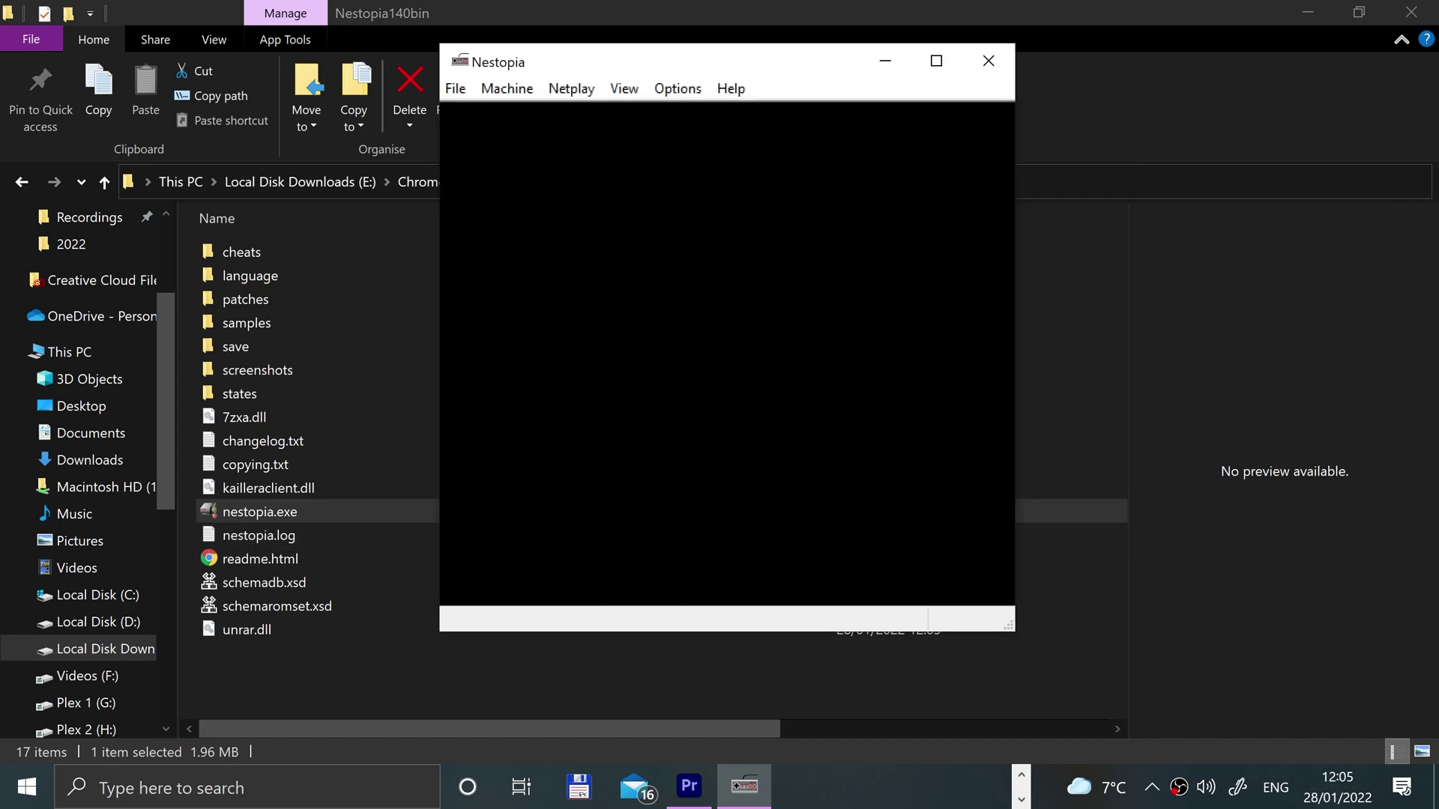
# Try Stereo output in the Sound Options and switch it back to Mono.
pyautogui.click(683, 92)
pyautogui.click(684, 141)
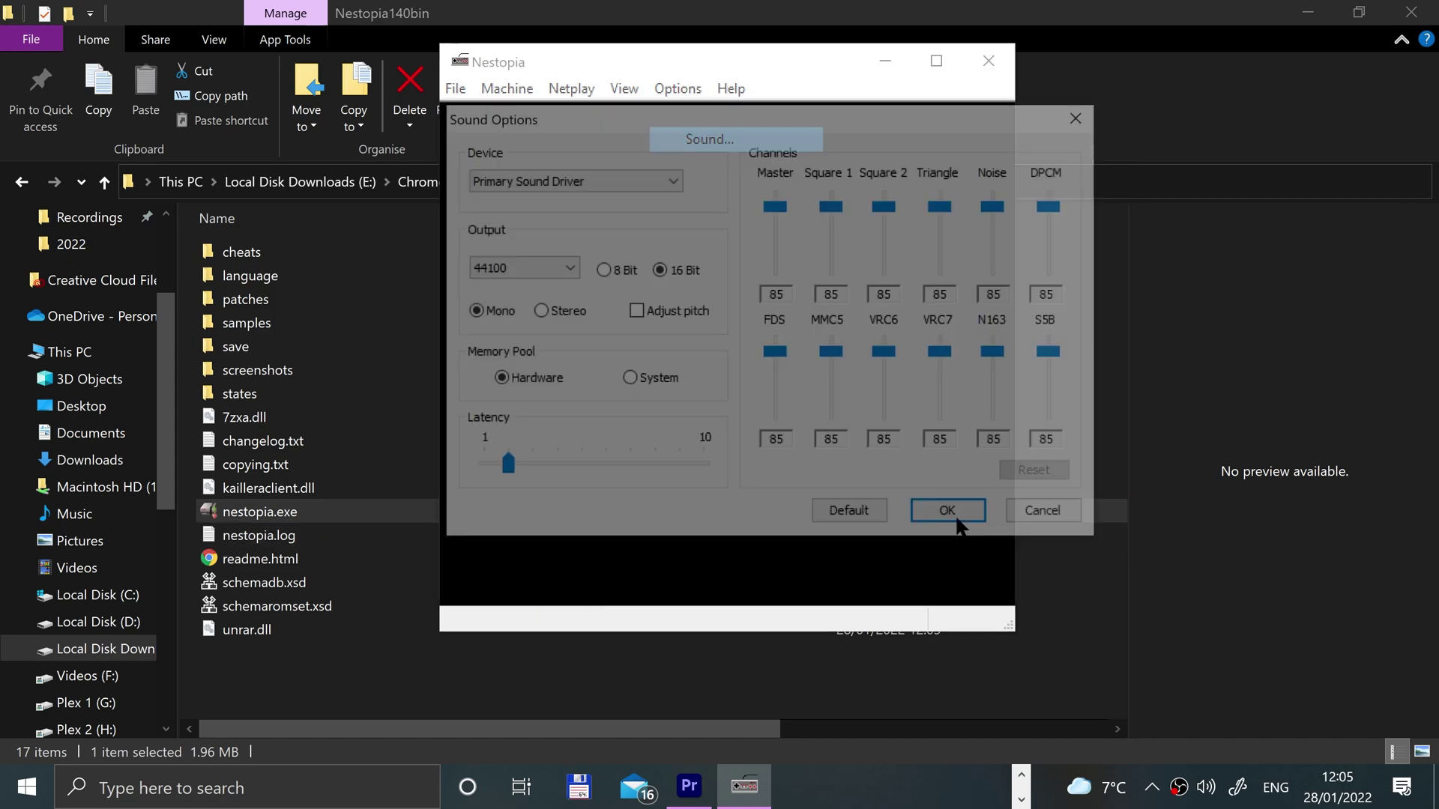
pyautogui.click(550, 314)
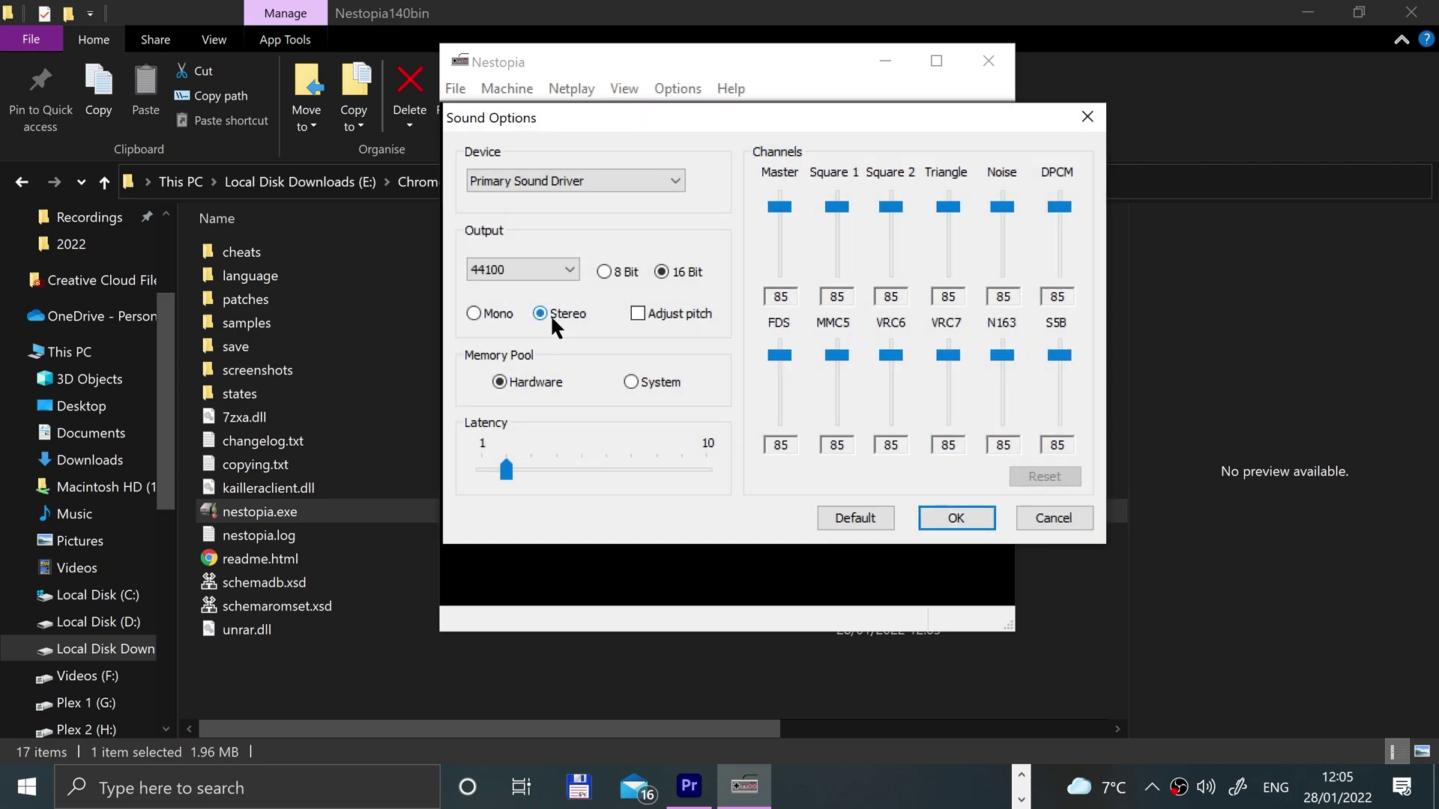
pyautogui.click(476, 312)
# Examine the available sound devices in the Sound Options and cancel the dialog.
pyautogui.click(557, 180)
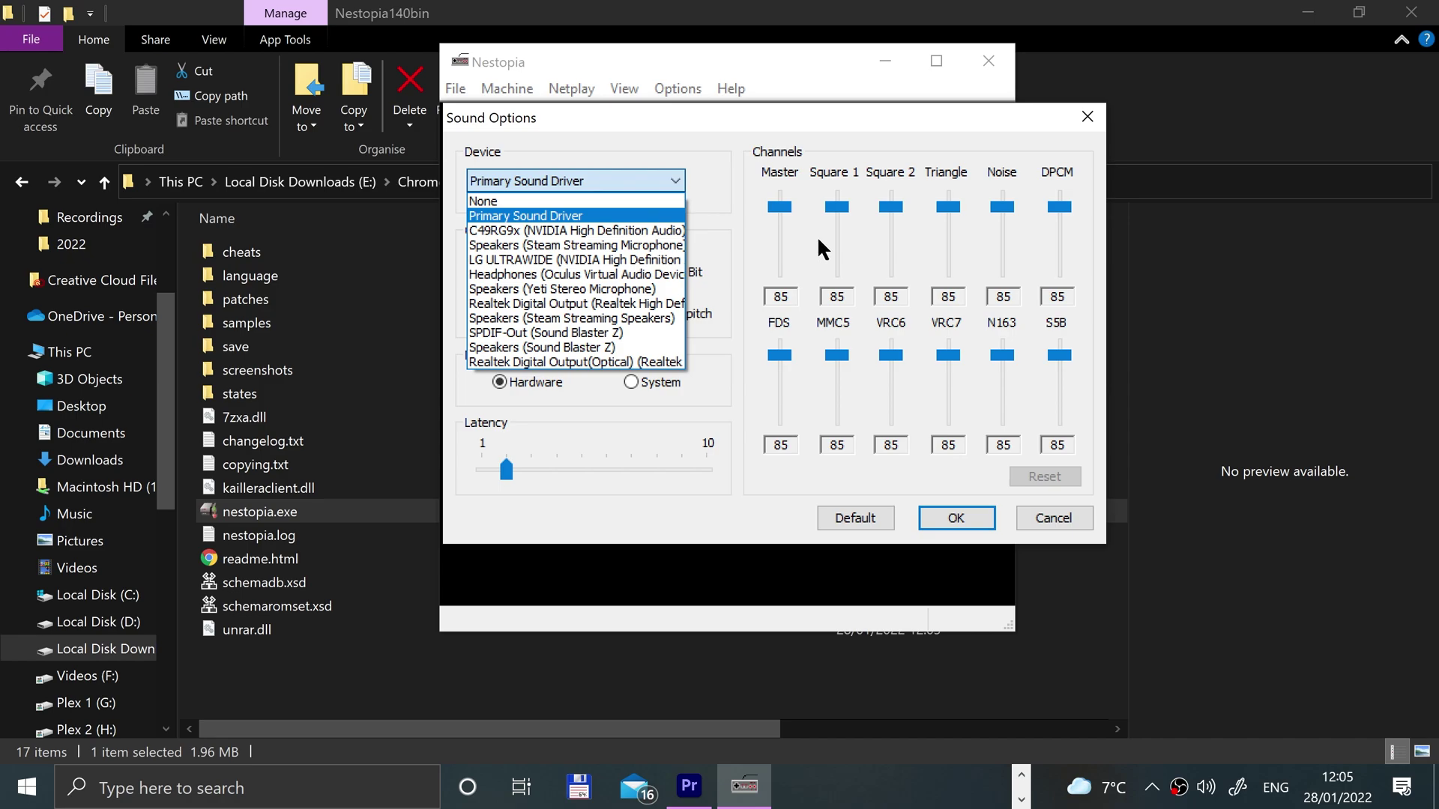
pyautogui.click(754, 199)
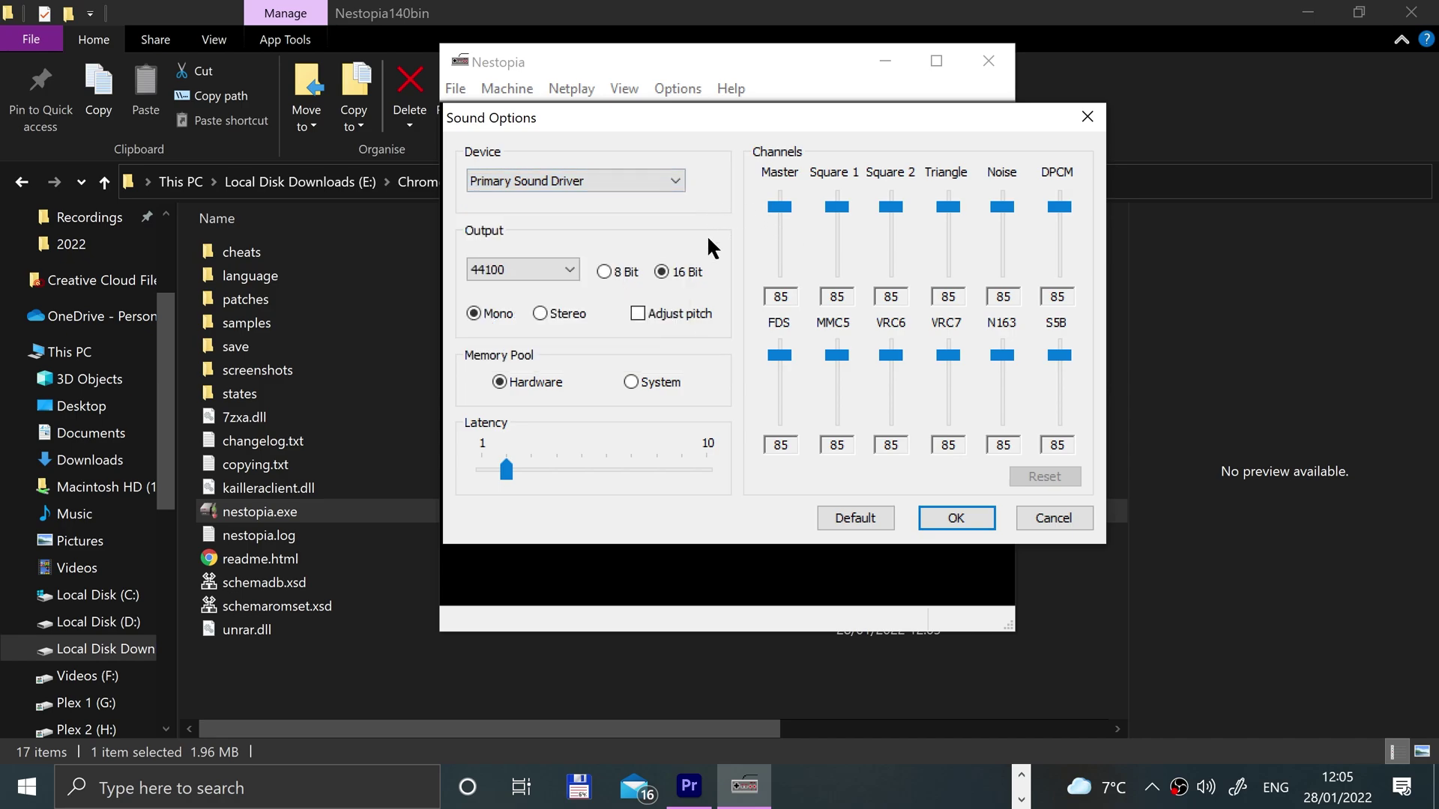
pyautogui.click(672, 179)
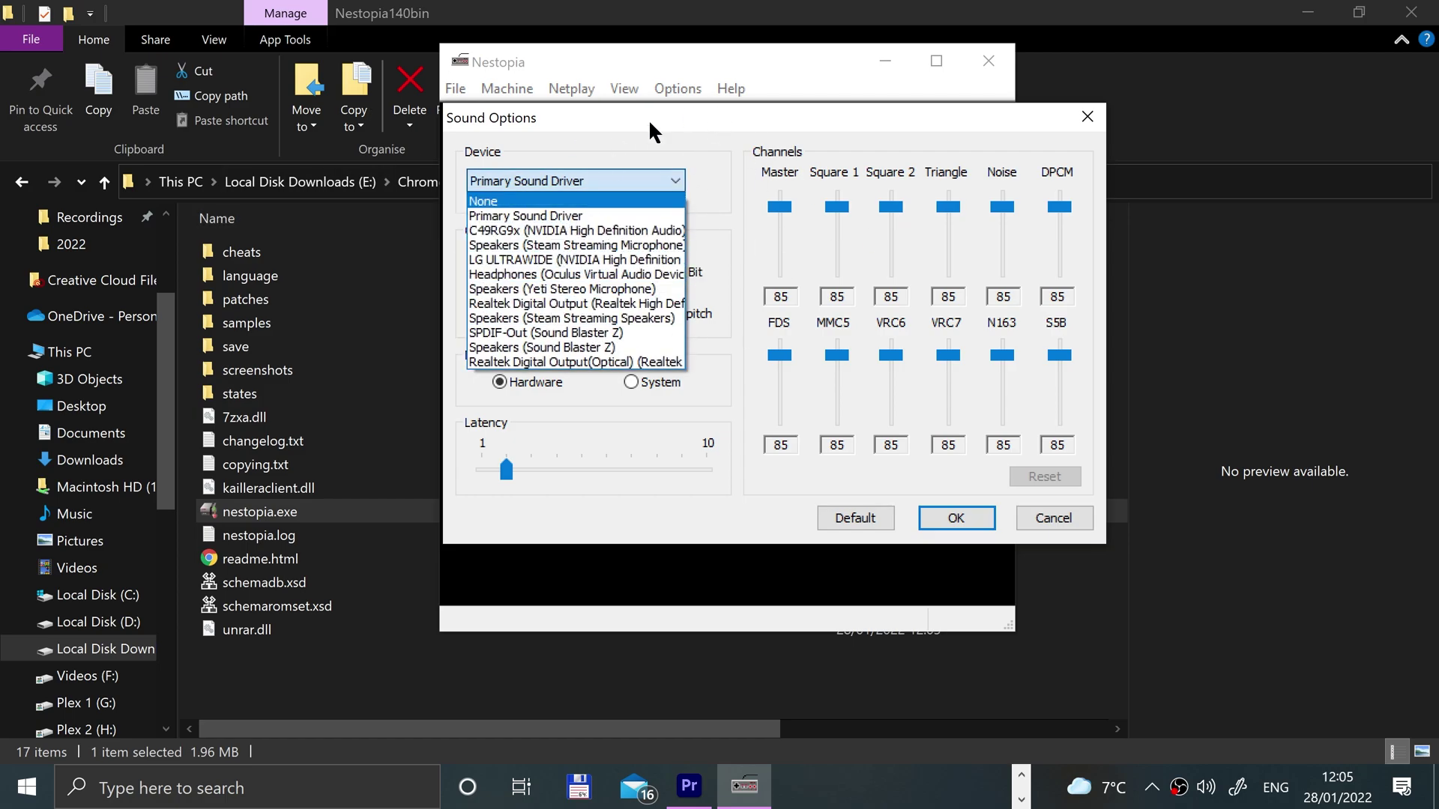
pyautogui.click(743, 152)
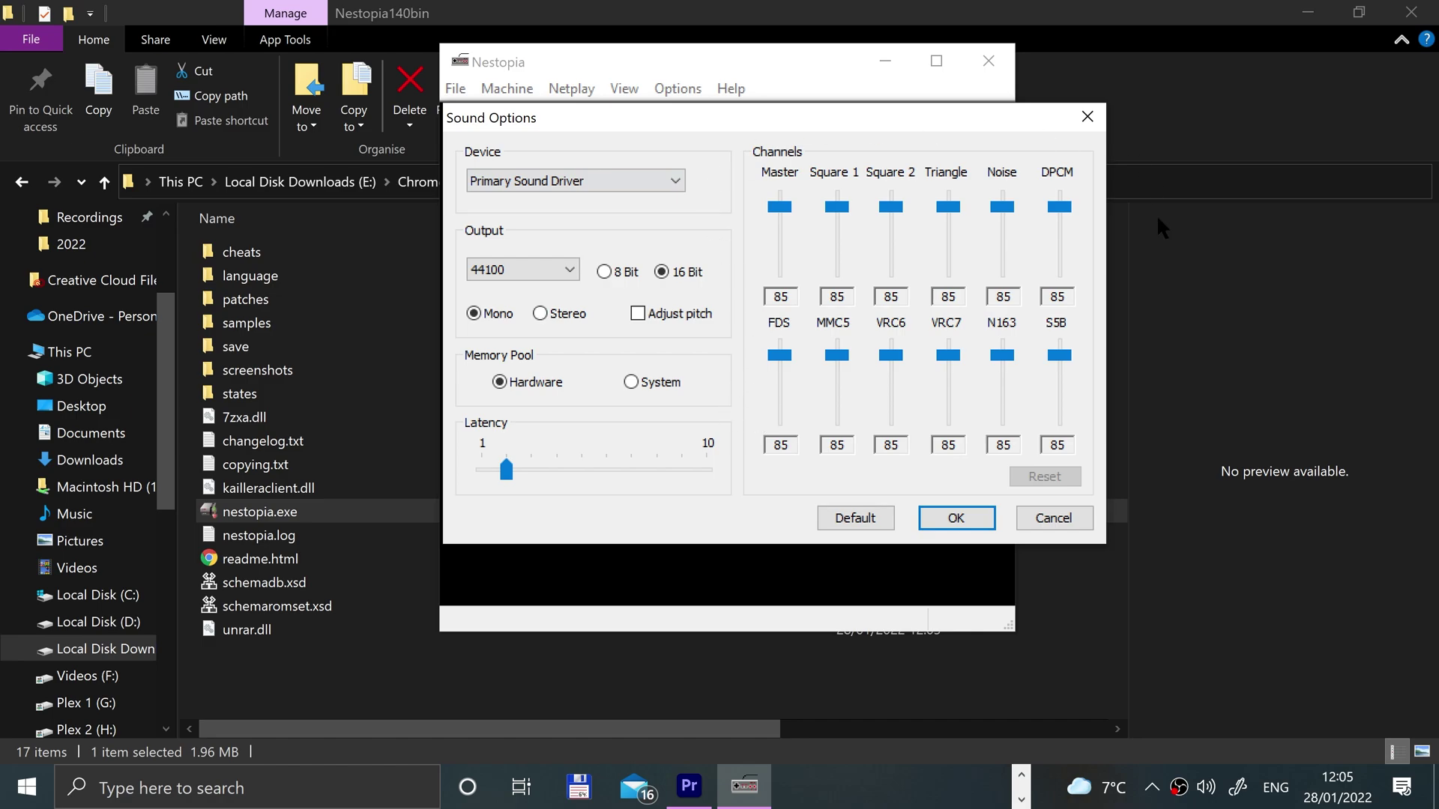
pyautogui.click(1050, 525)
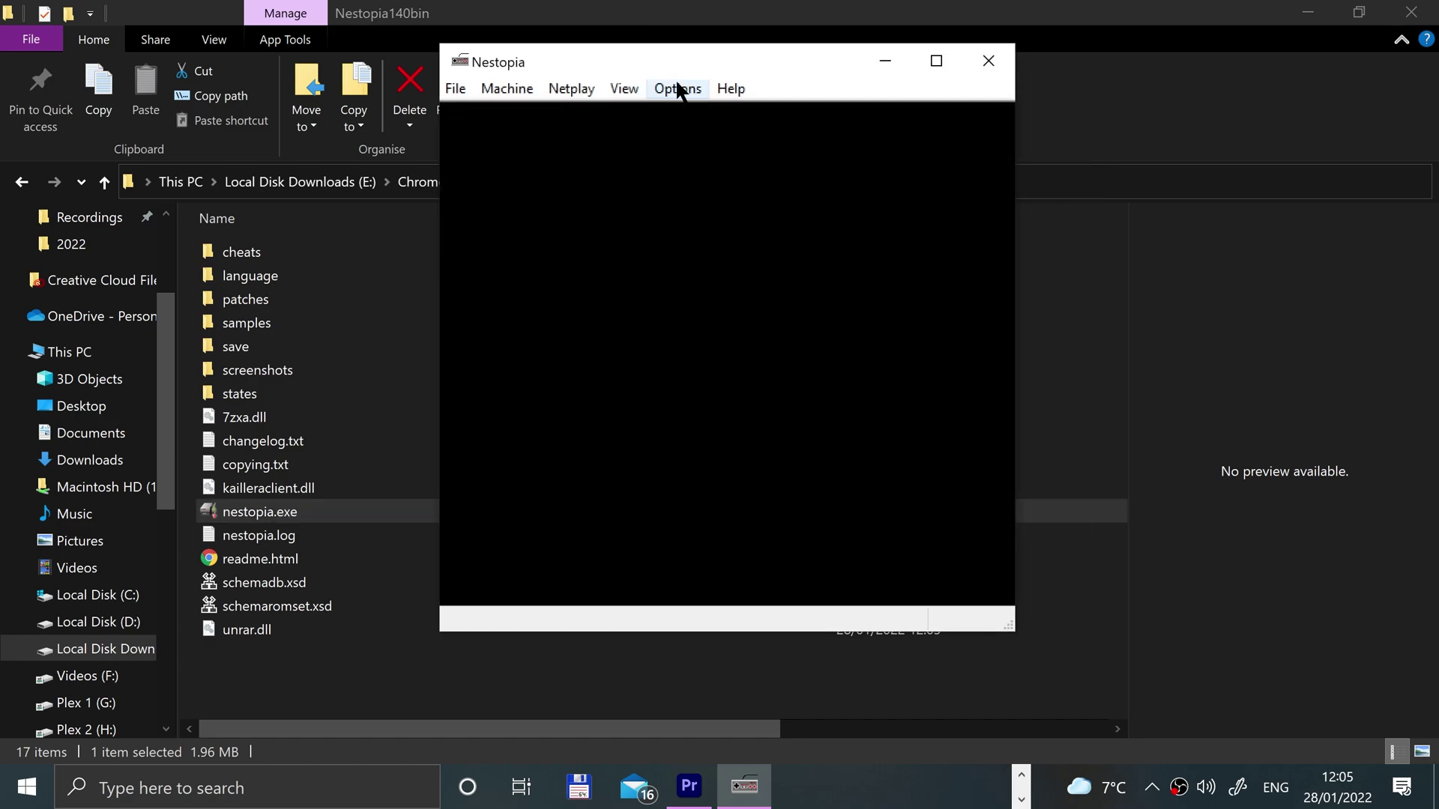
# Examine the Input Options mappings for several controller types, including Pad 3, Power Pad, Power Glove and Mahjong, ending on Pad 1.
pyautogui.click(676, 89)
pyautogui.click(718, 162)
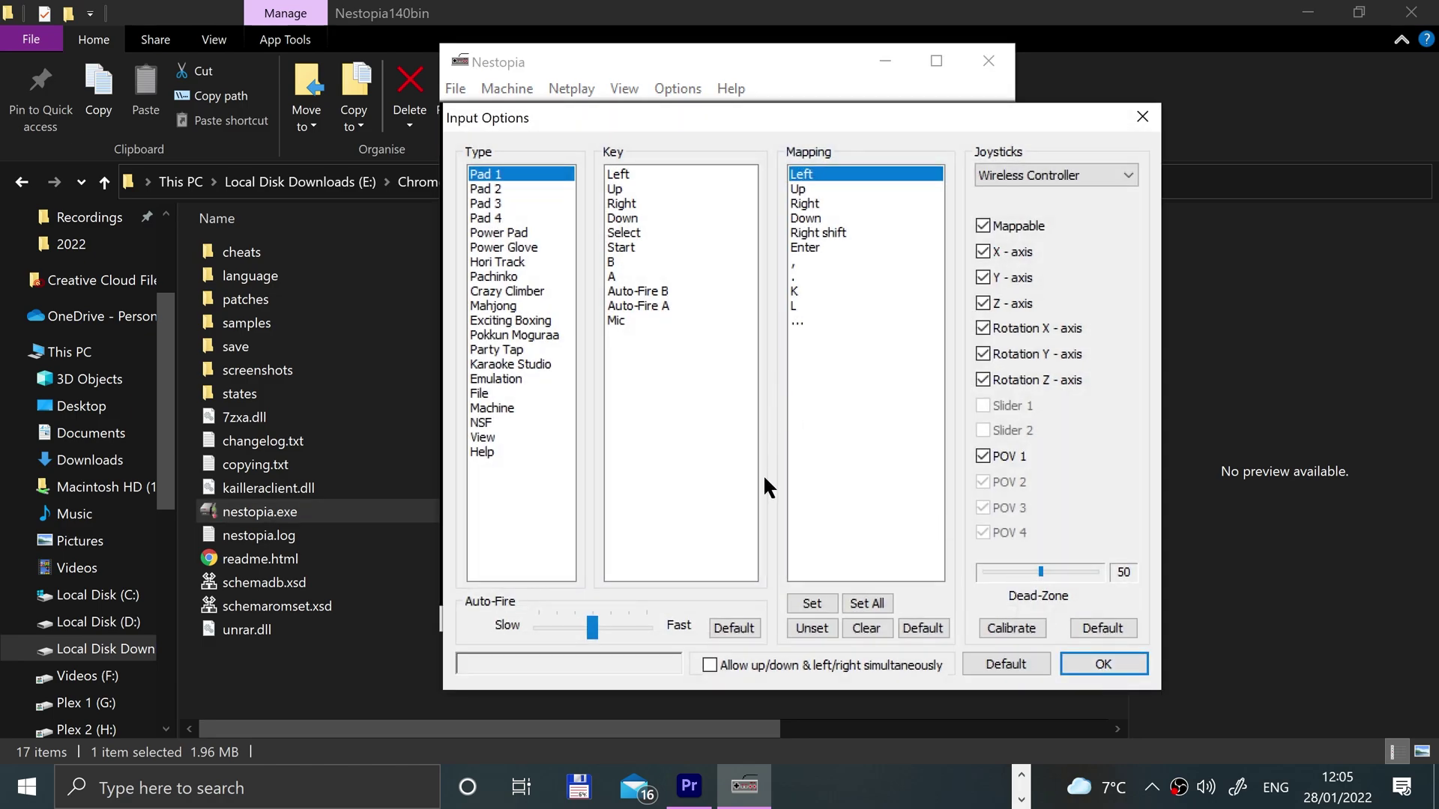
pyautogui.click(538, 191)
pyautogui.click(523, 202)
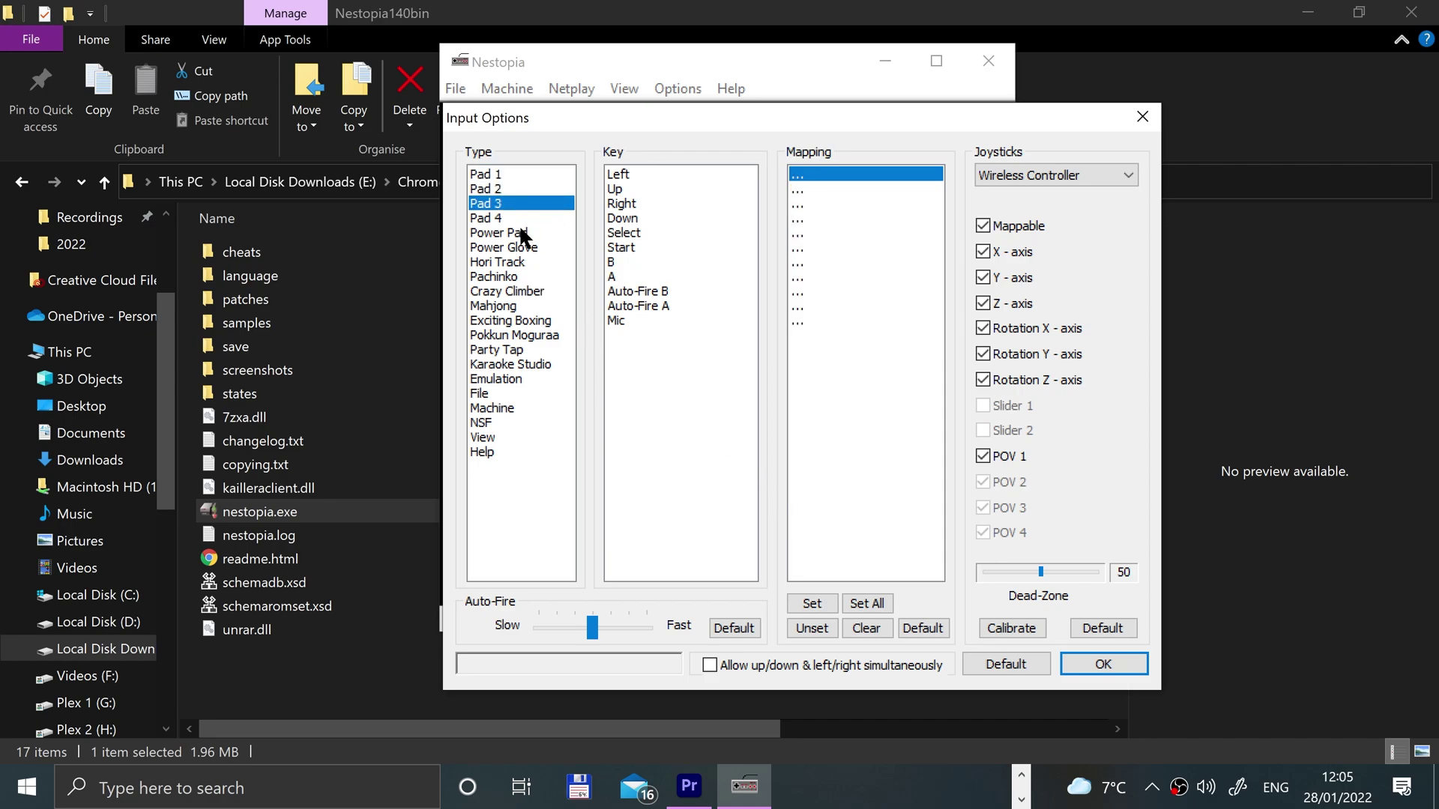
pyautogui.click(522, 234)
pyautogui.click(517, 247)
pyautogui.click(517, 234)
pyautogui.click(510, 249)
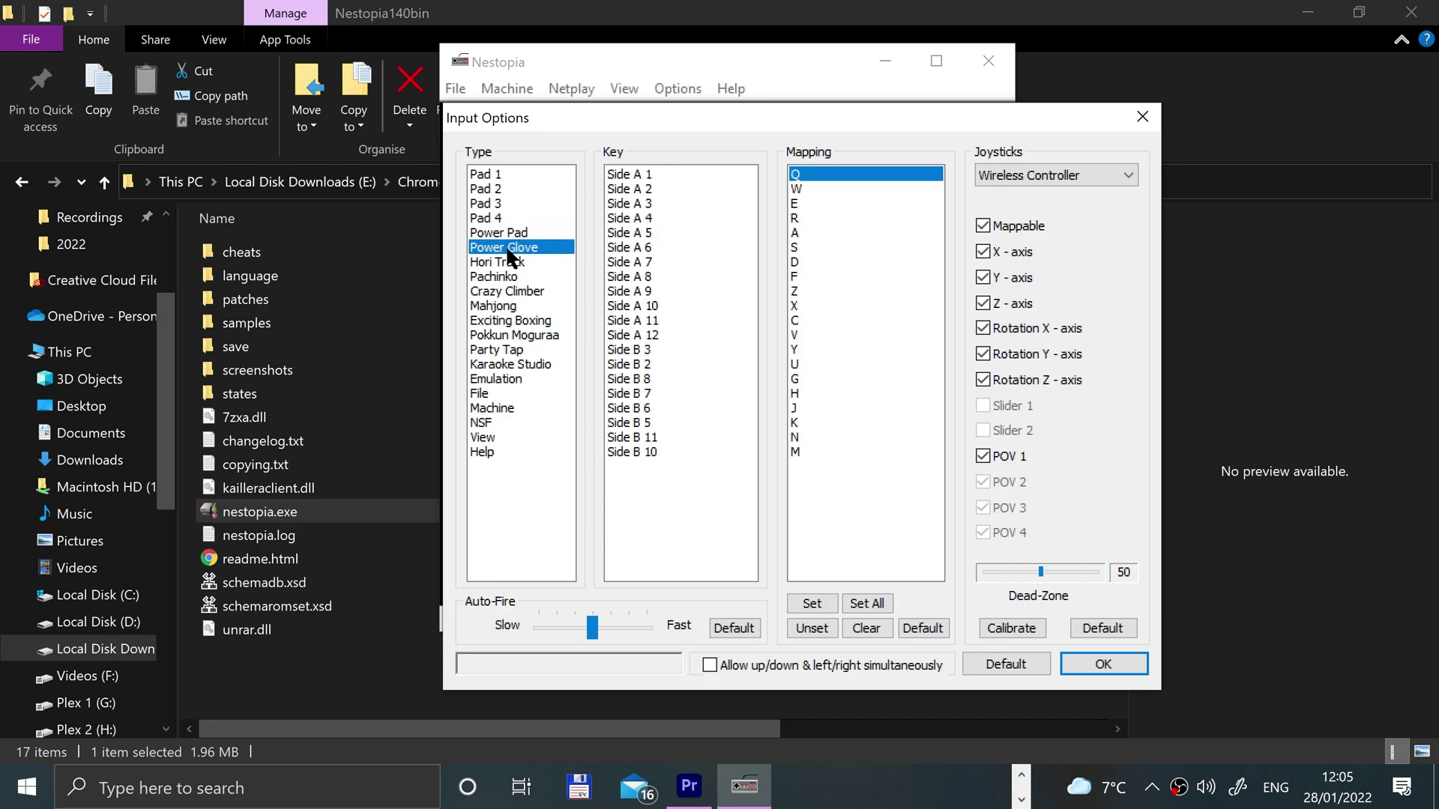
pyautogui.click(501, 302)
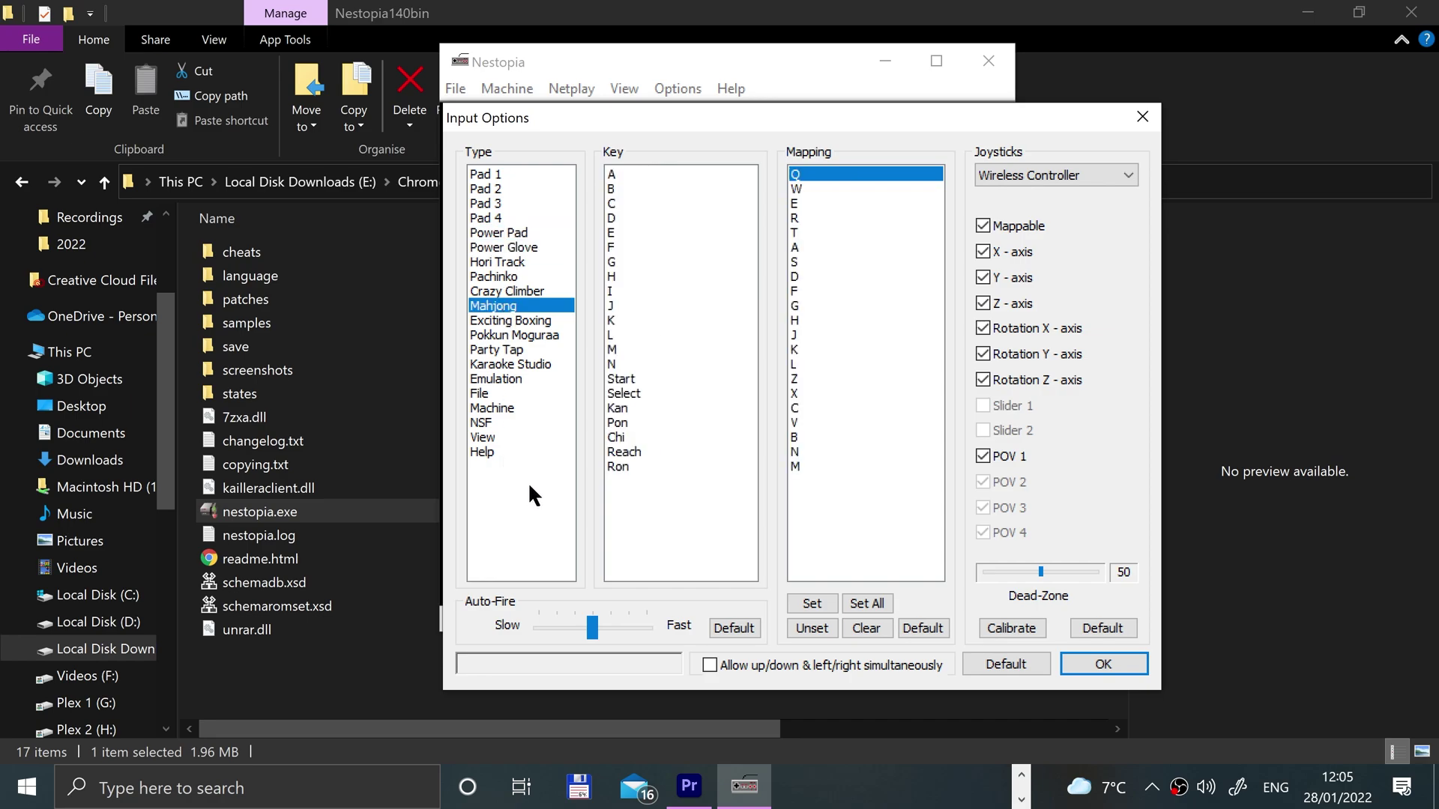
pyautogui.click(509, 174)
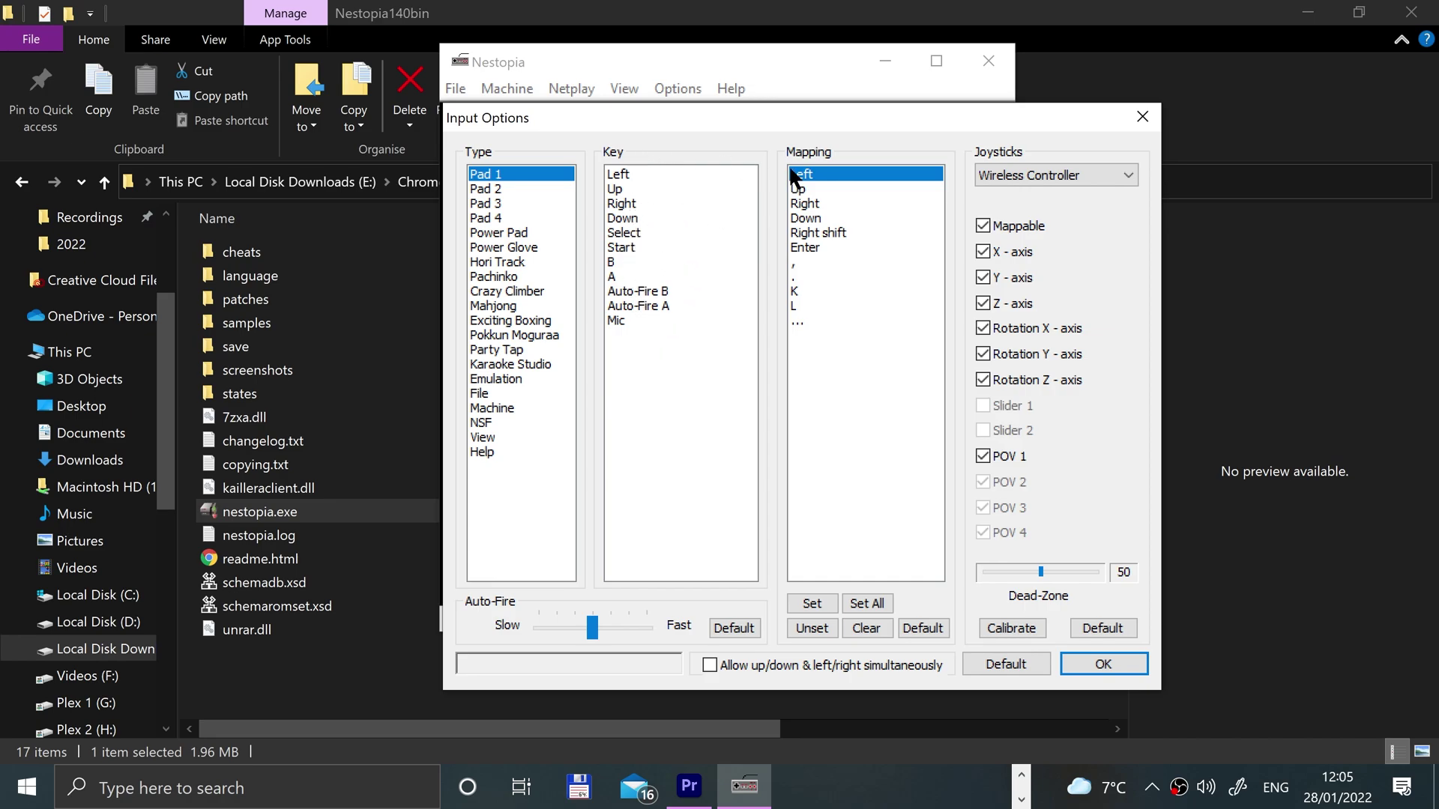
# Try mapping Pad 1's Left direction to the I key and set it back to the Left arrow key.
pyautogui.doubleClick(841, 178)
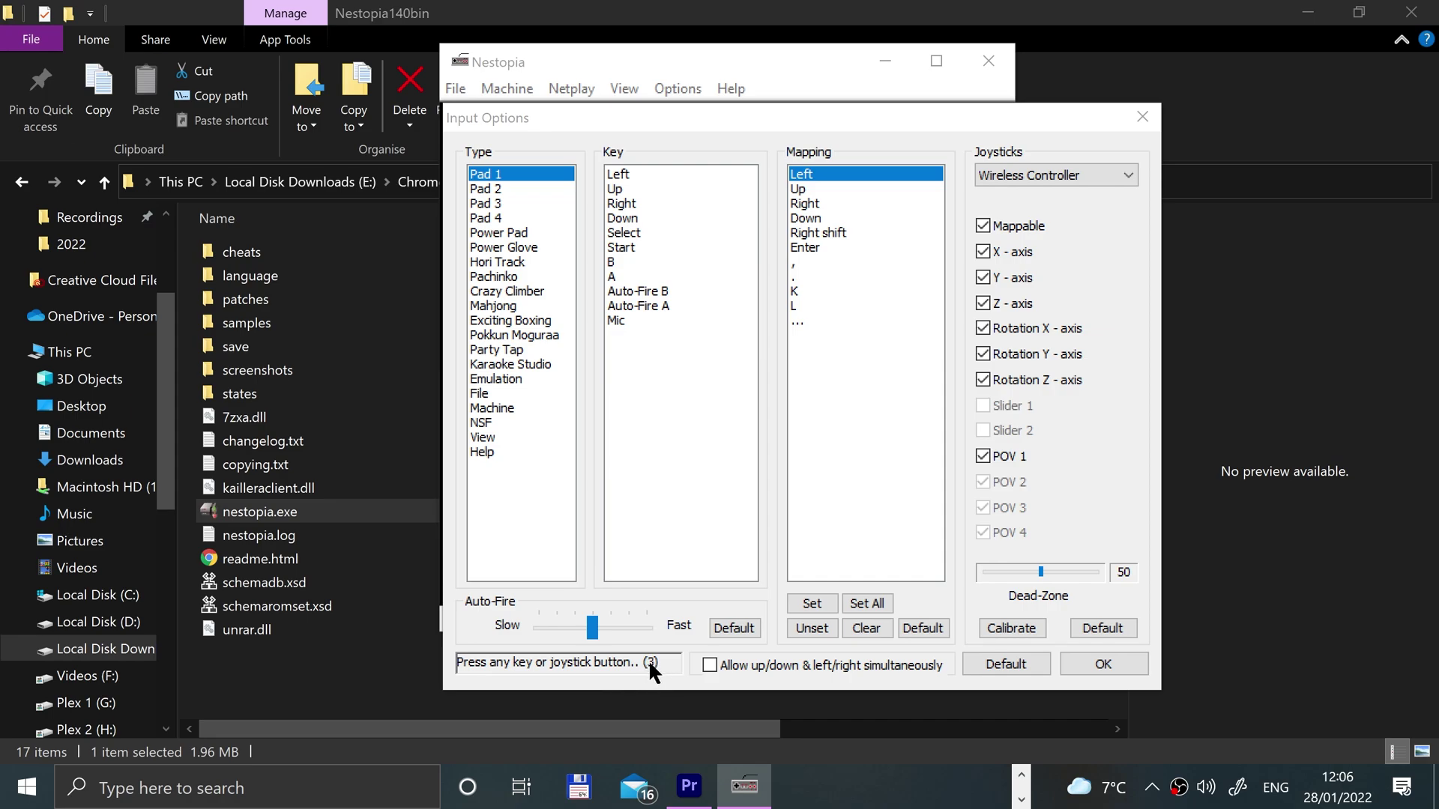
pyautogui.press('i')
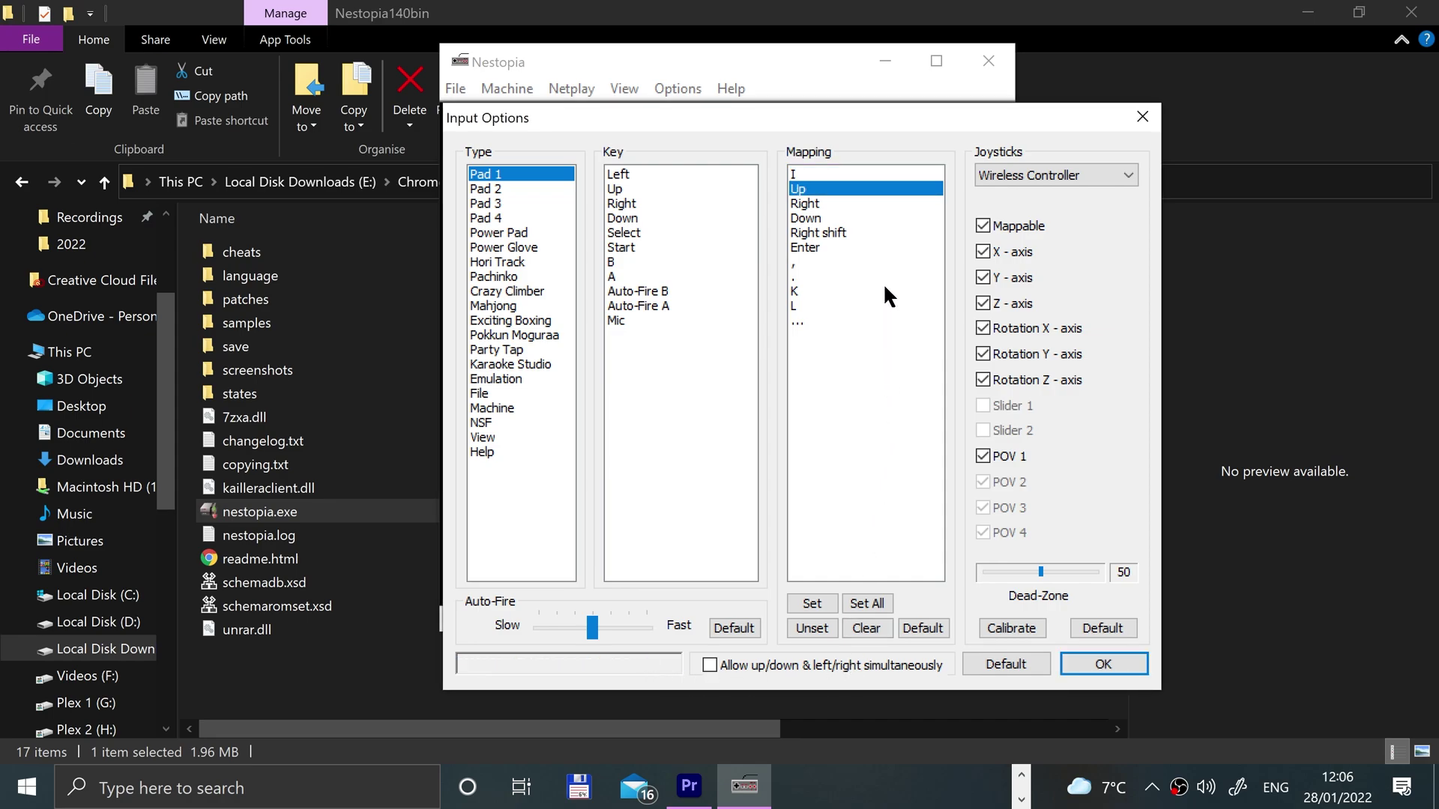
pyautogui.doubleClick(804, 170)
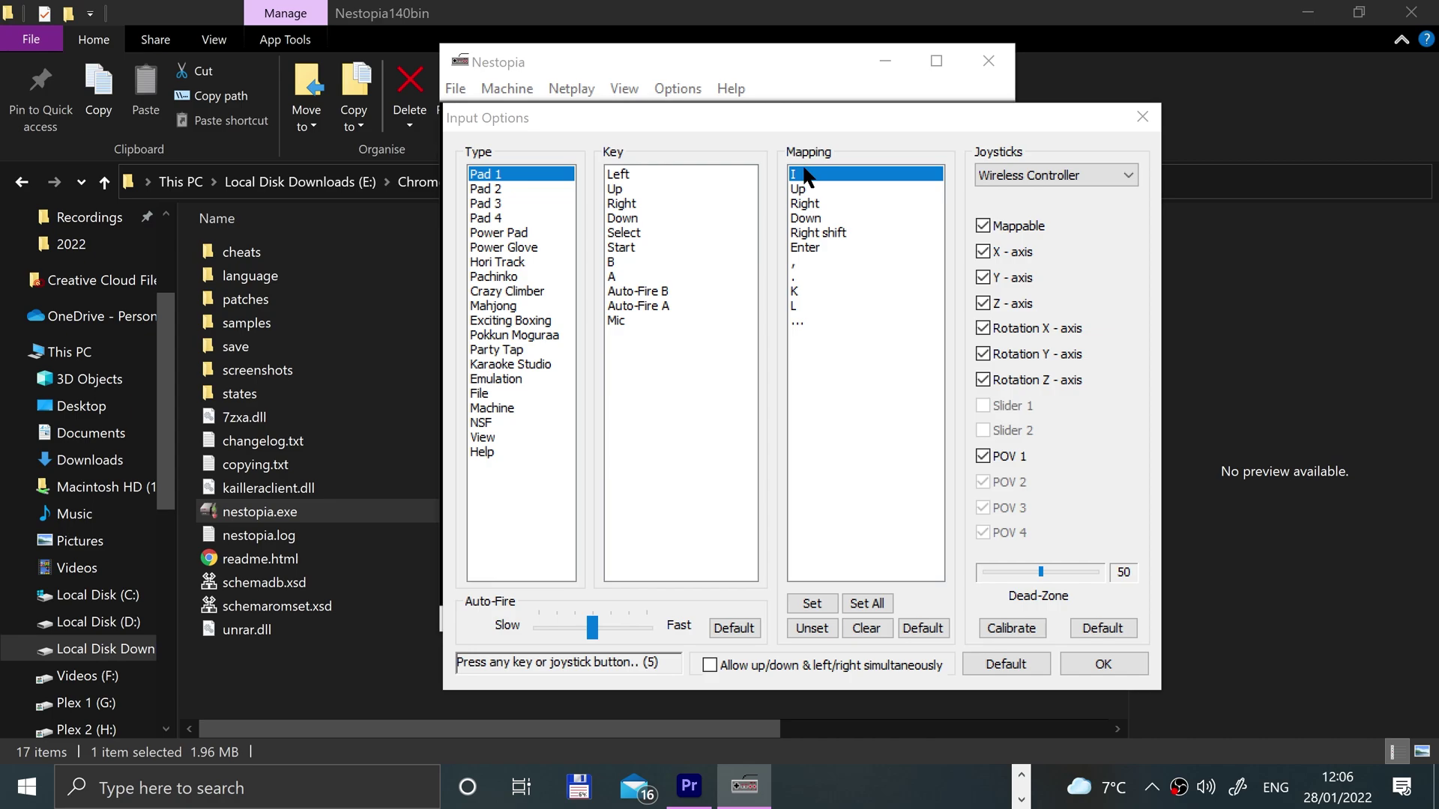
pyautogui.press('Left')
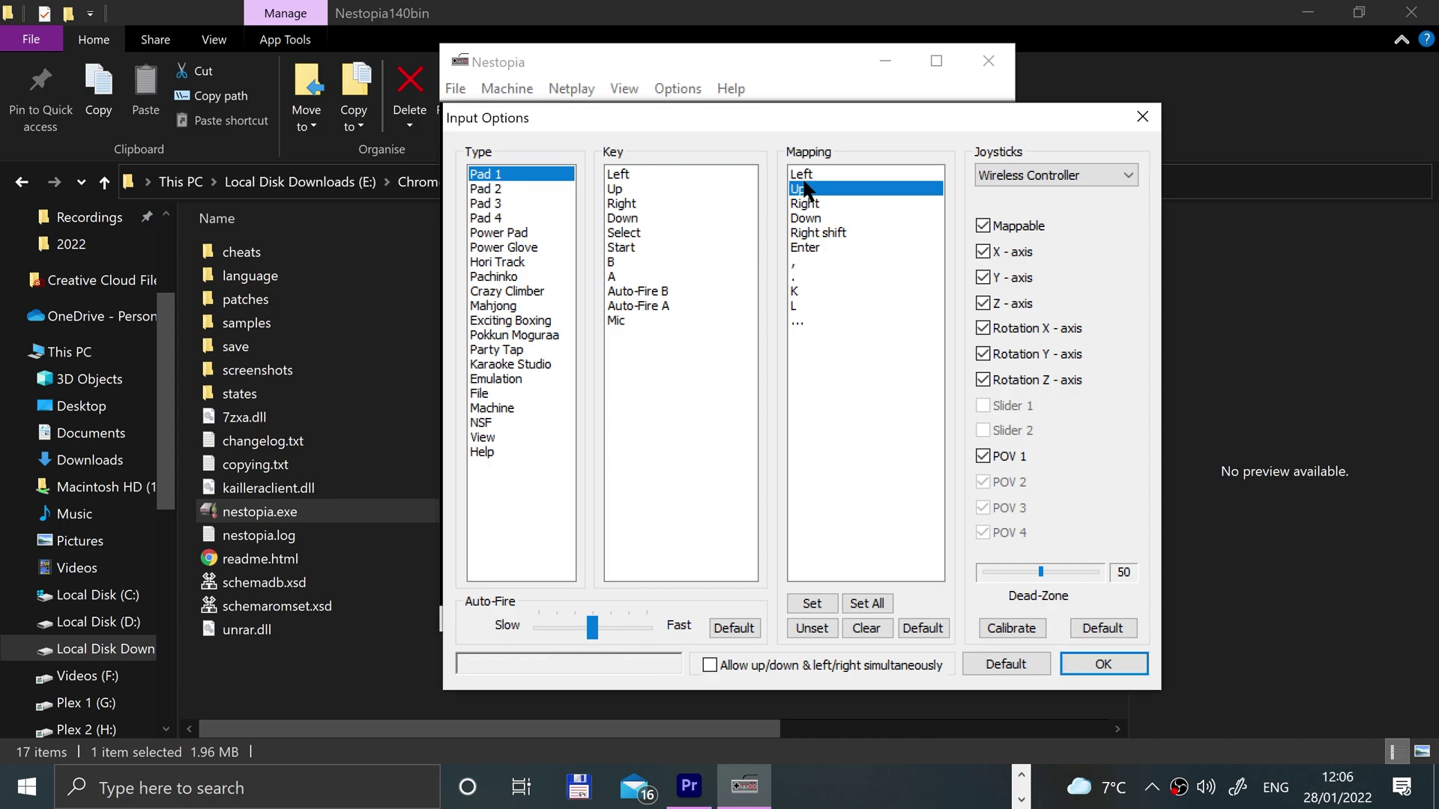
# Map Pad 1's B button to X and its A button to Space, and accept the input settings.
pyautogui.doubleClick(808, 262)
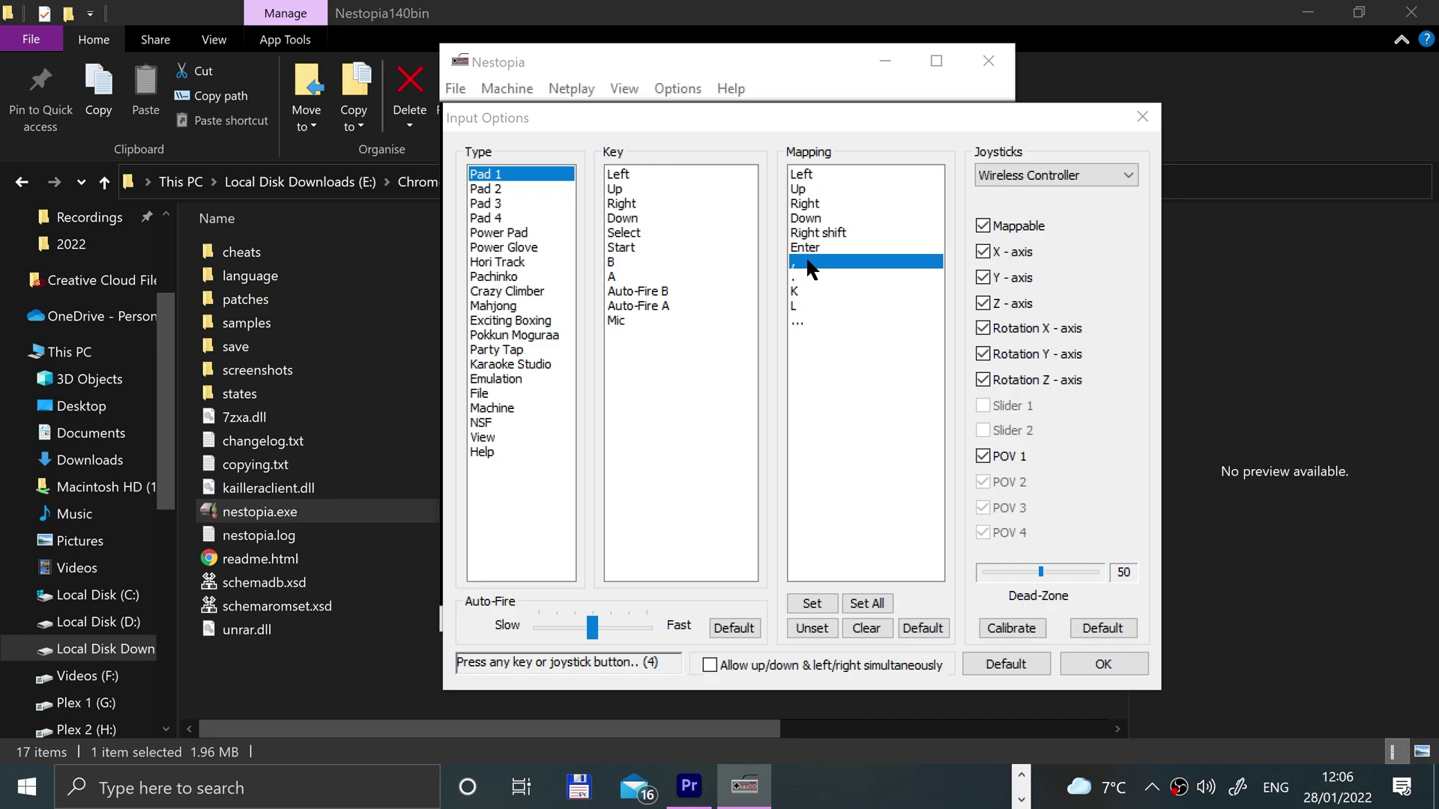
pyautogui.press('x')
pyautogui.doubleClick(807, 277)
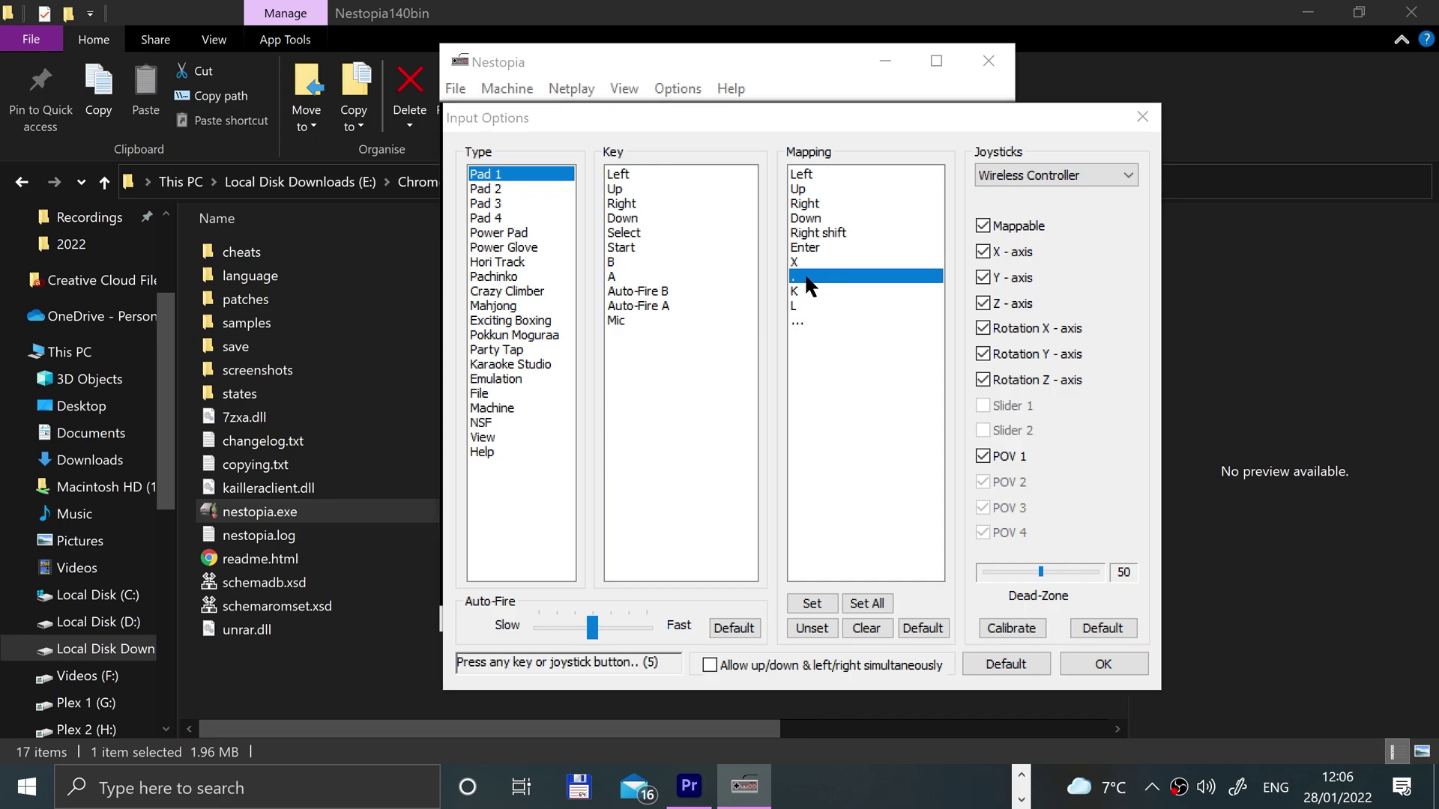
pyautogui.press('space')
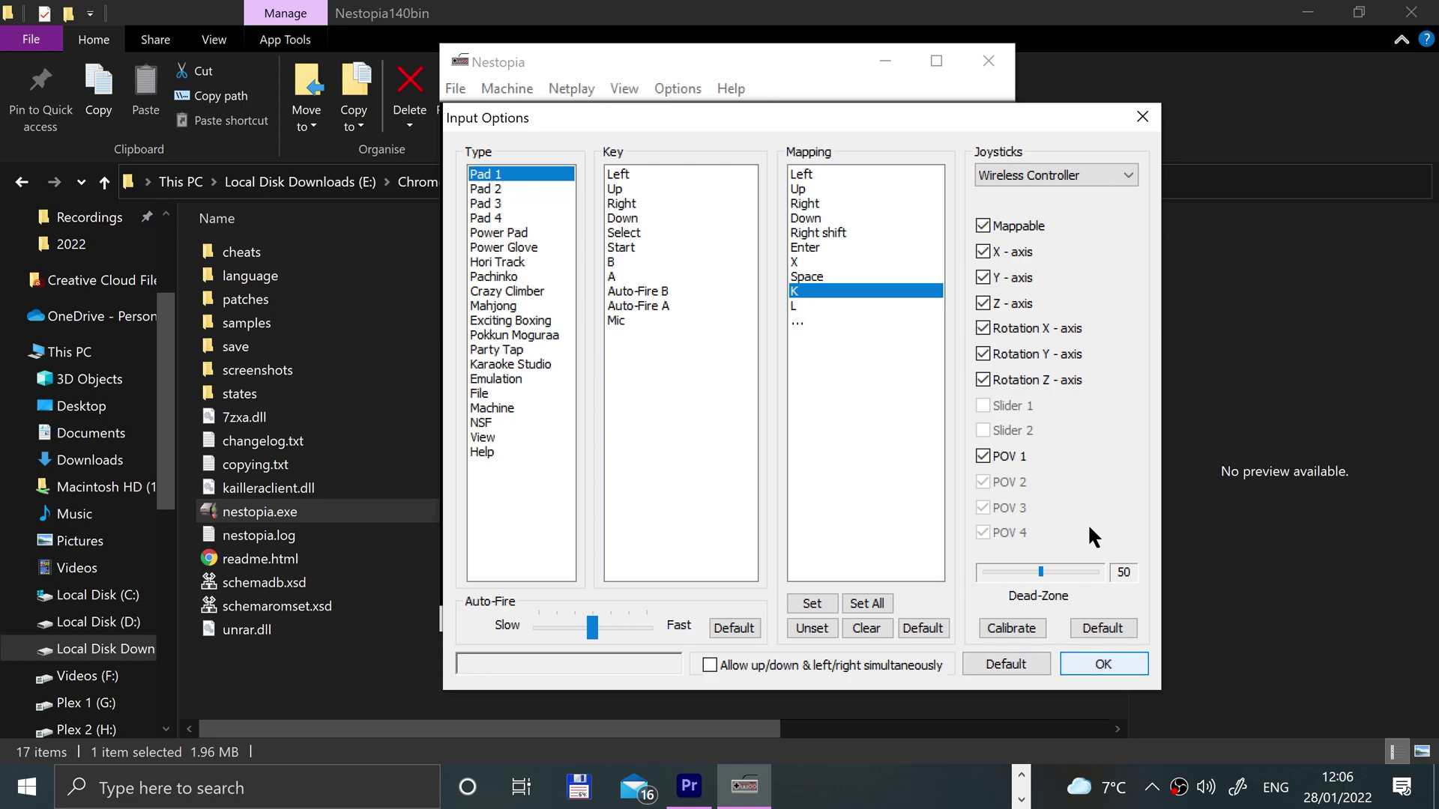
pyautogui.click(1107, 660)
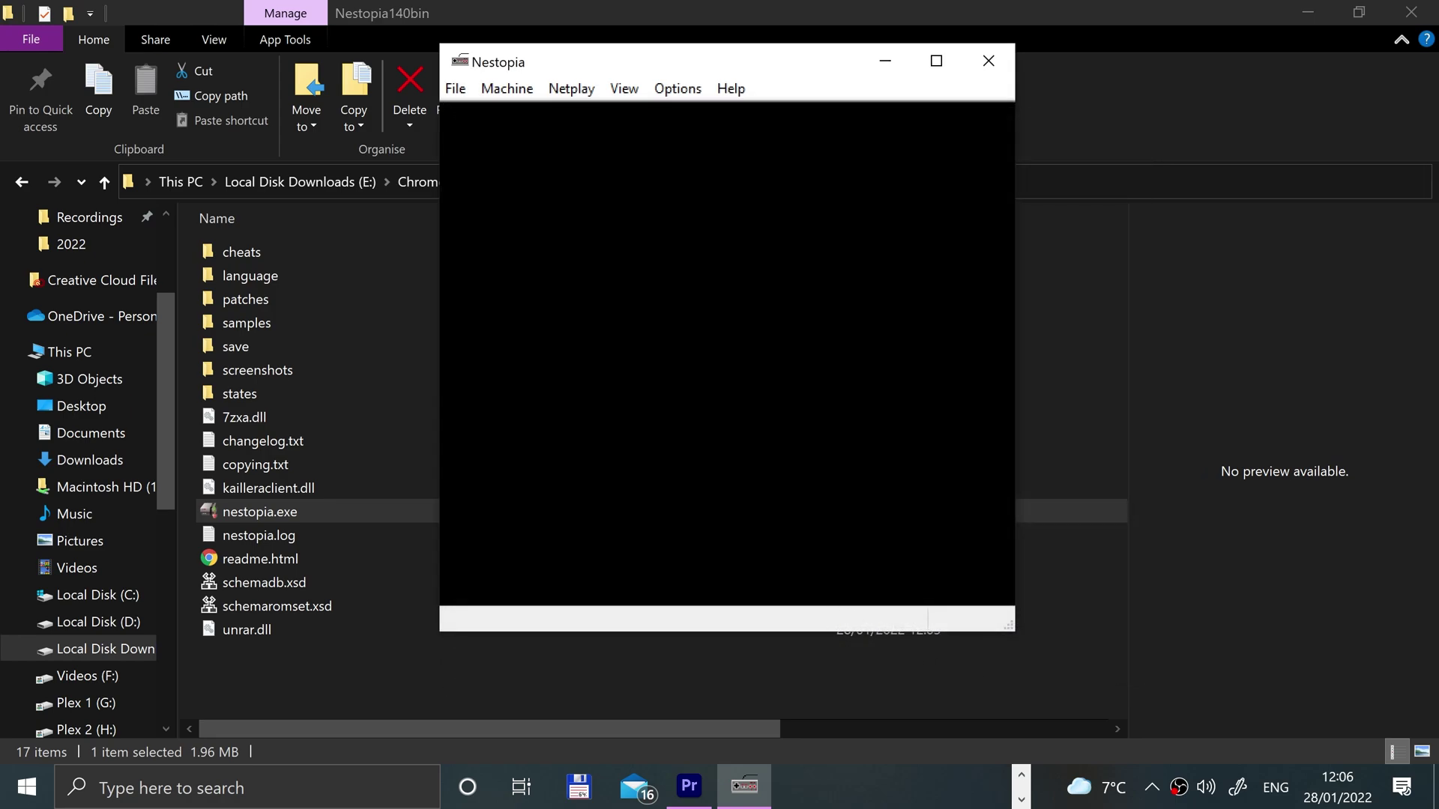
# Examine the Timing Options for frame sync, speed and rewinder, and close the dialog unchanged.
pyautogui.click(664, 89)
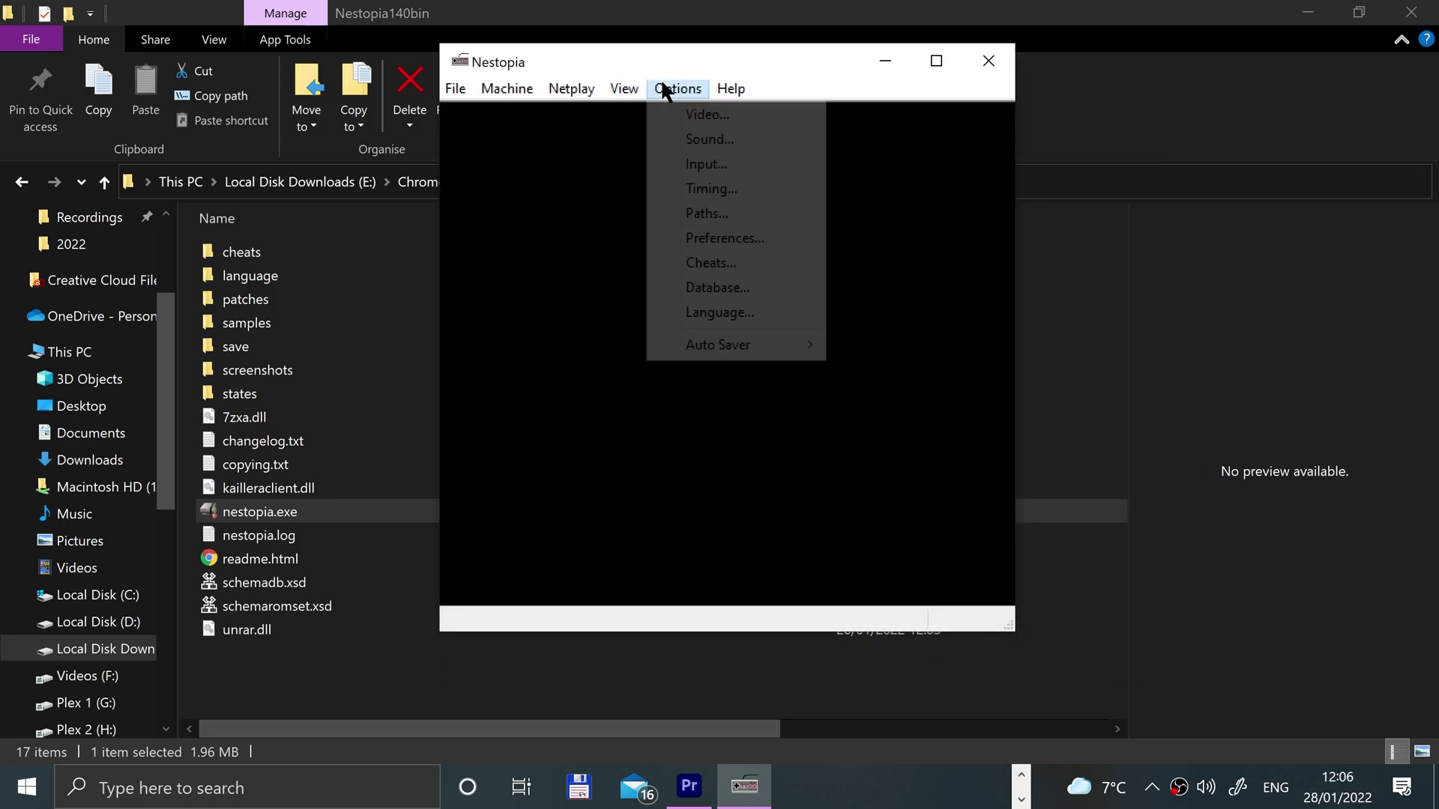
pyautogui.click(700, 187)
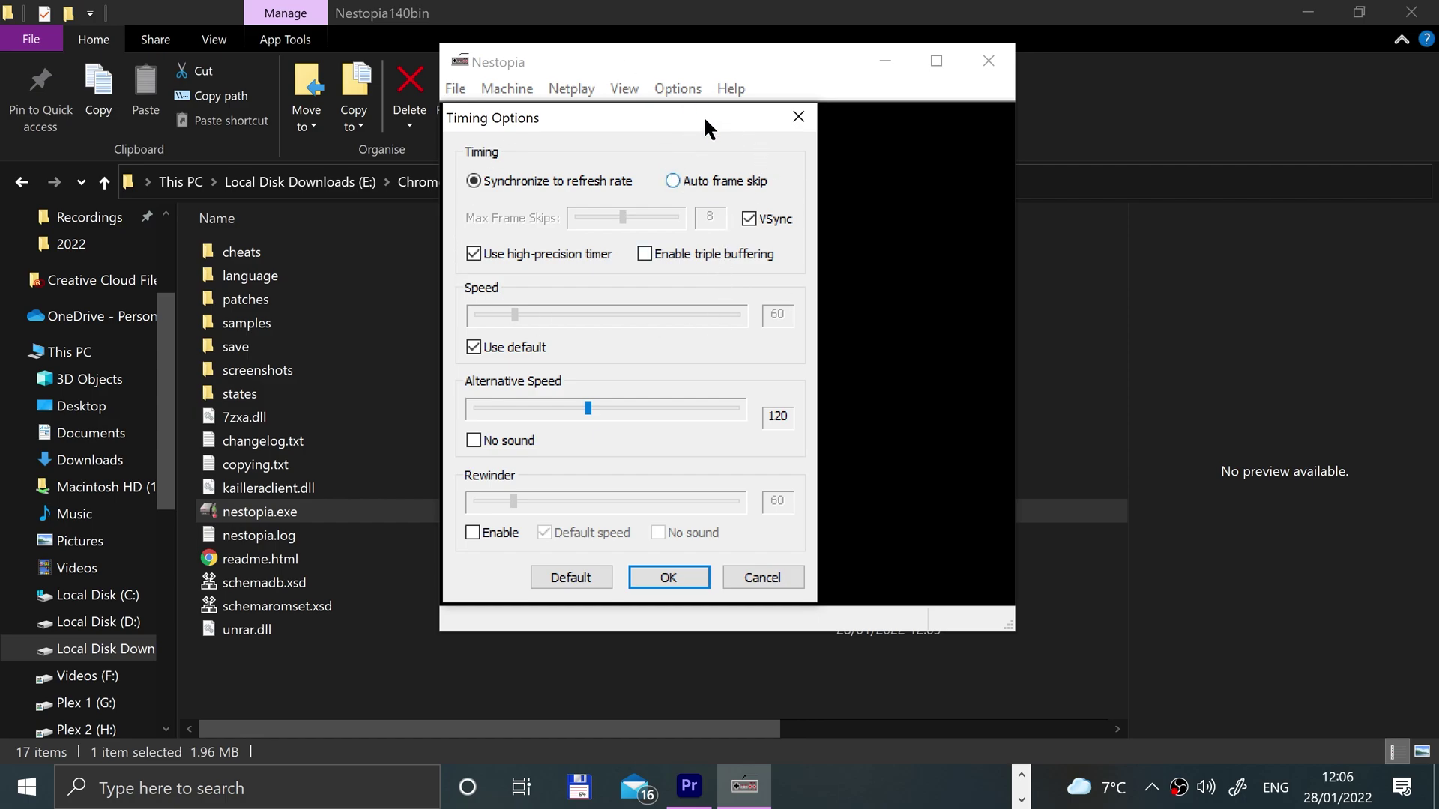
pyautogui.click(799, 117)
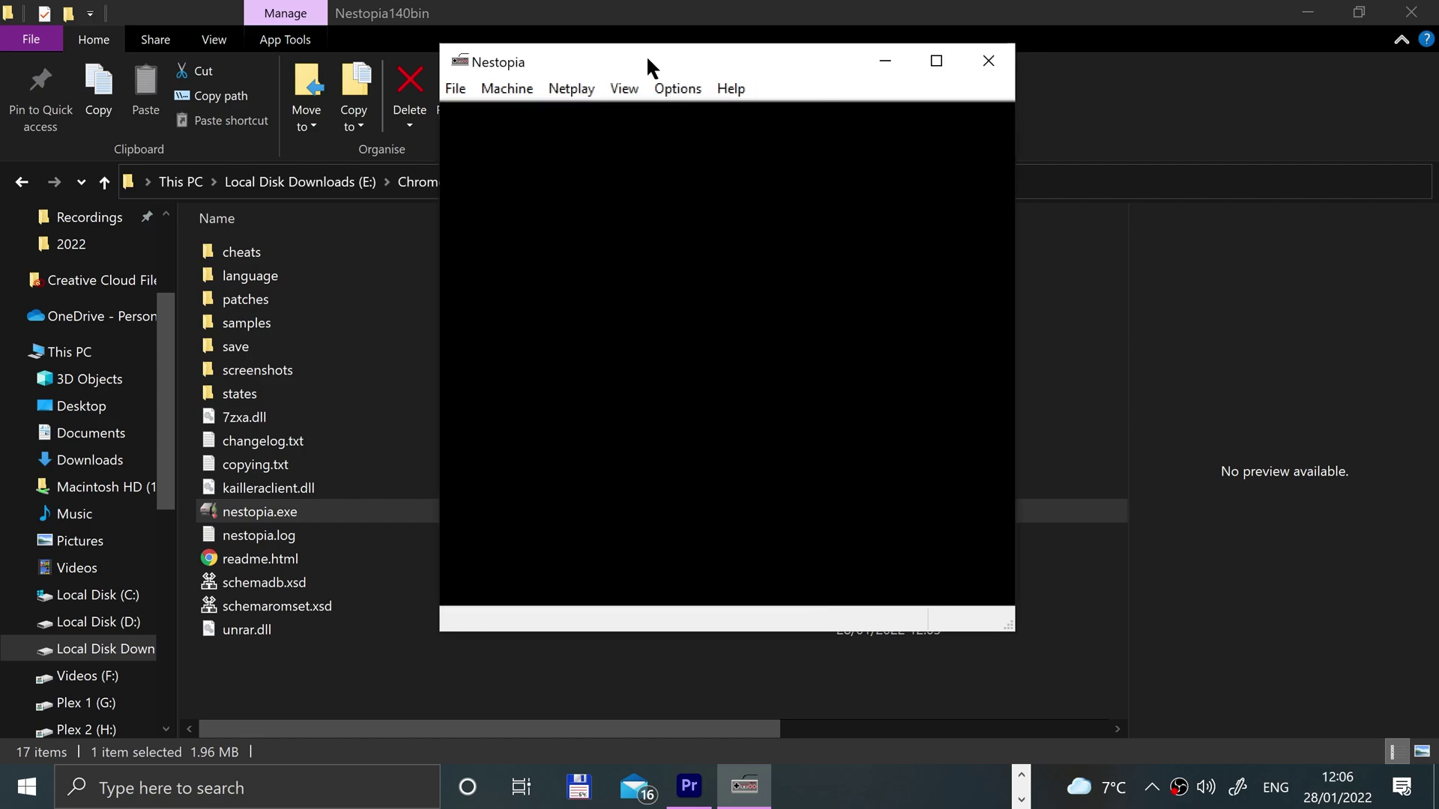
# Examine the folder settings for save data, states, cheats, patches and screenshots in the Paths dialog, and close it.
pyautogui.click(667, 92)
pyautogui.click(708, 214)
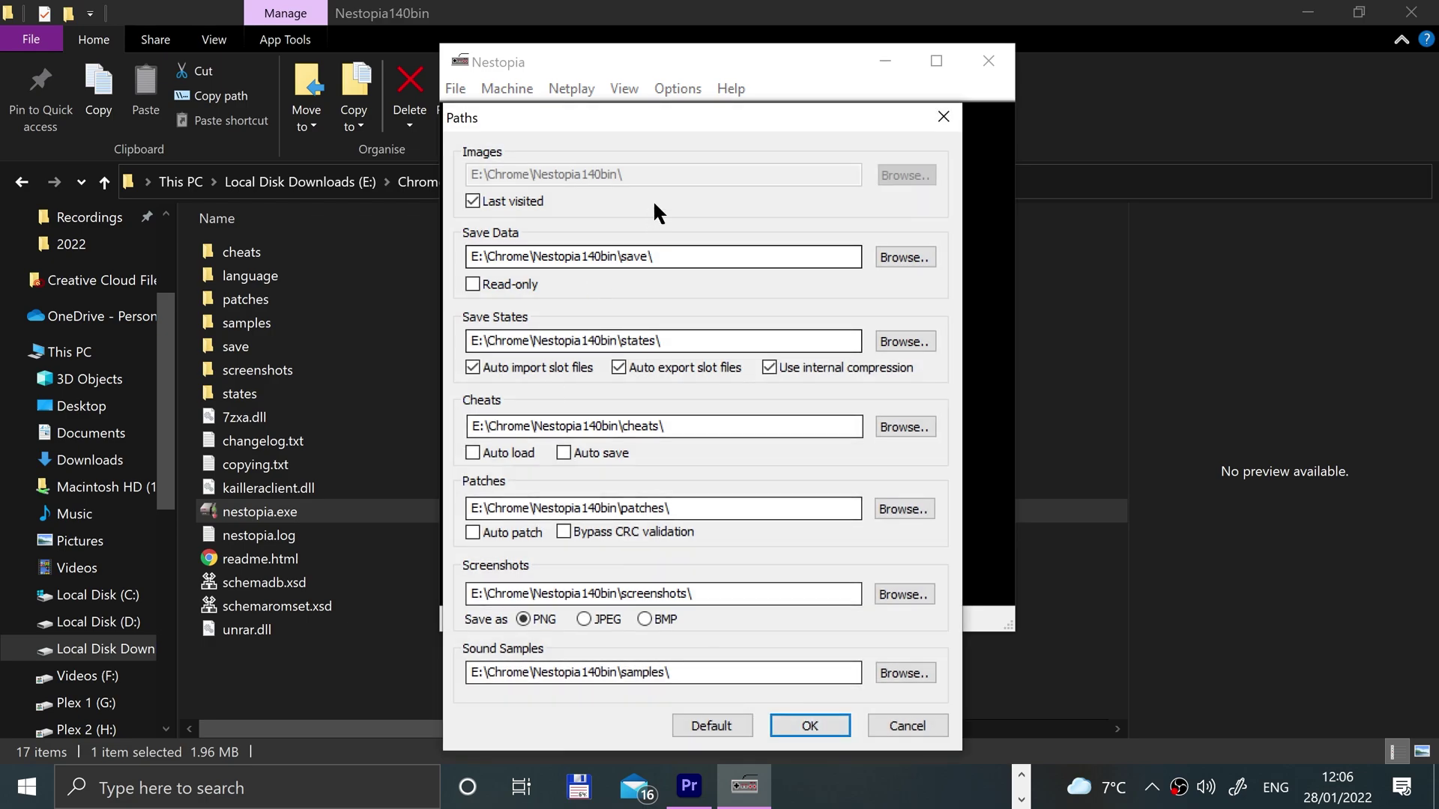
pyautogui.moveTo(595, 124); pyautogui.dragTo(591, 98)
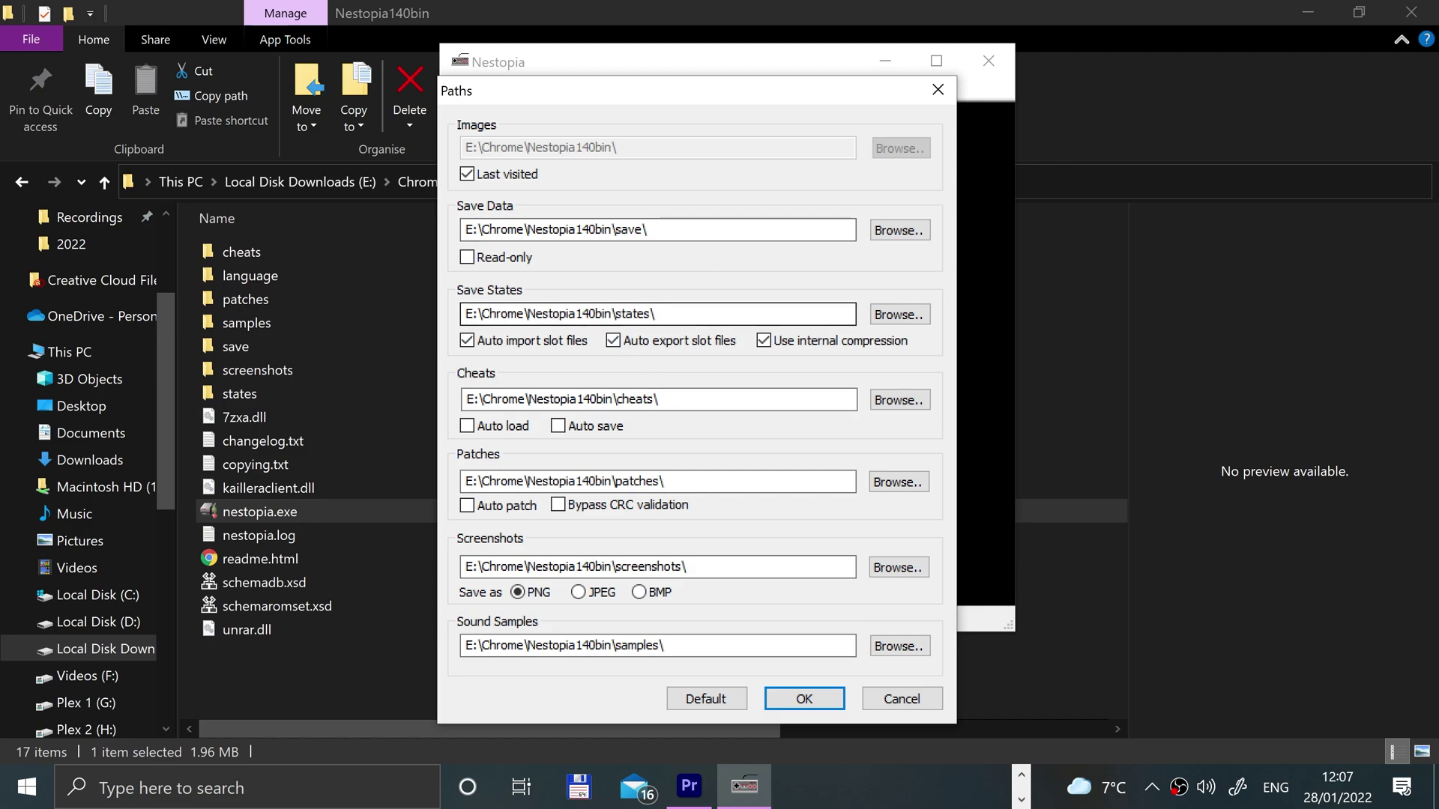
pyautogui.click(936, 89)
# Try the Famicom style for the file association icons in the Preferences, return to NES style and cancel.
pyautogui.click(670, 89)
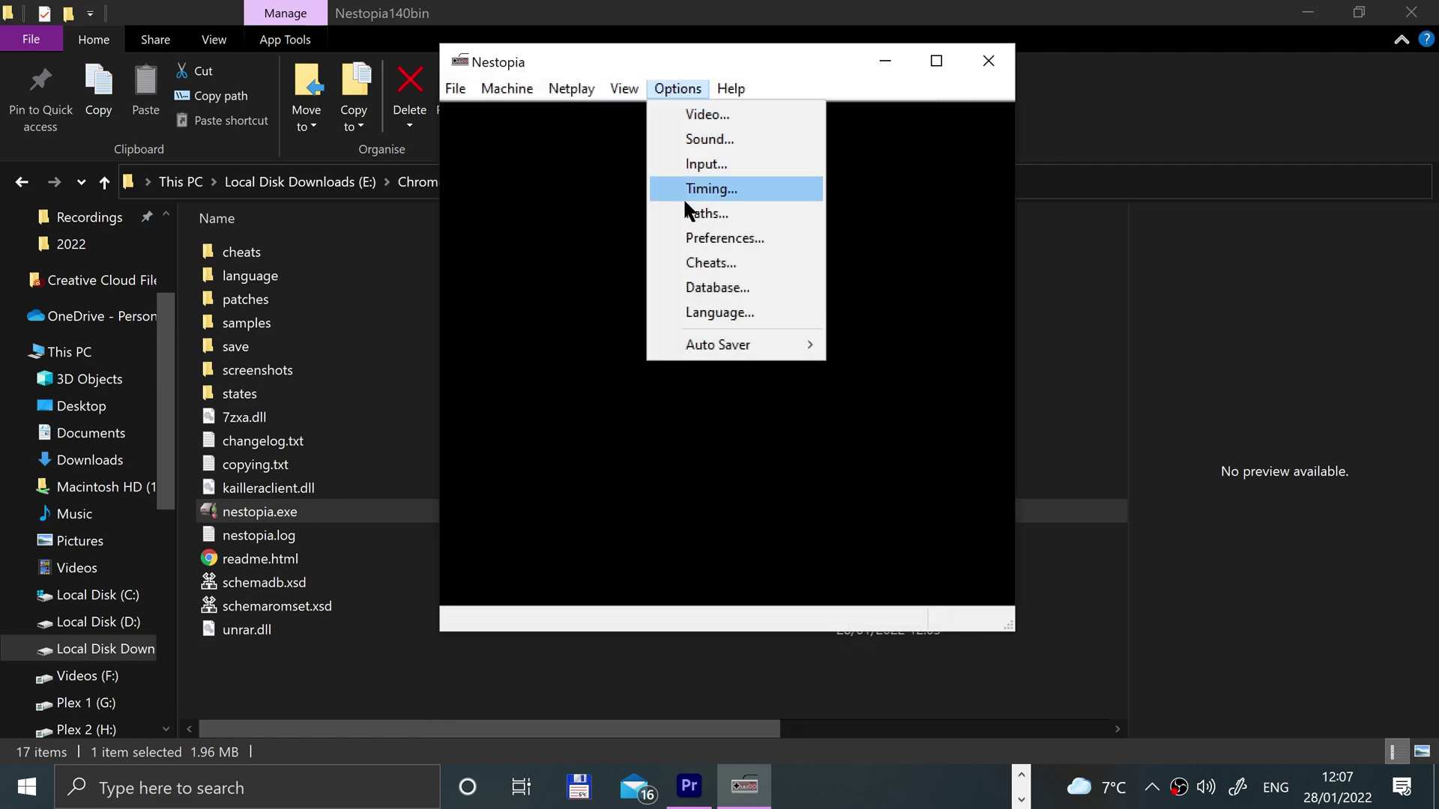
pyautogui.click(708, 247)
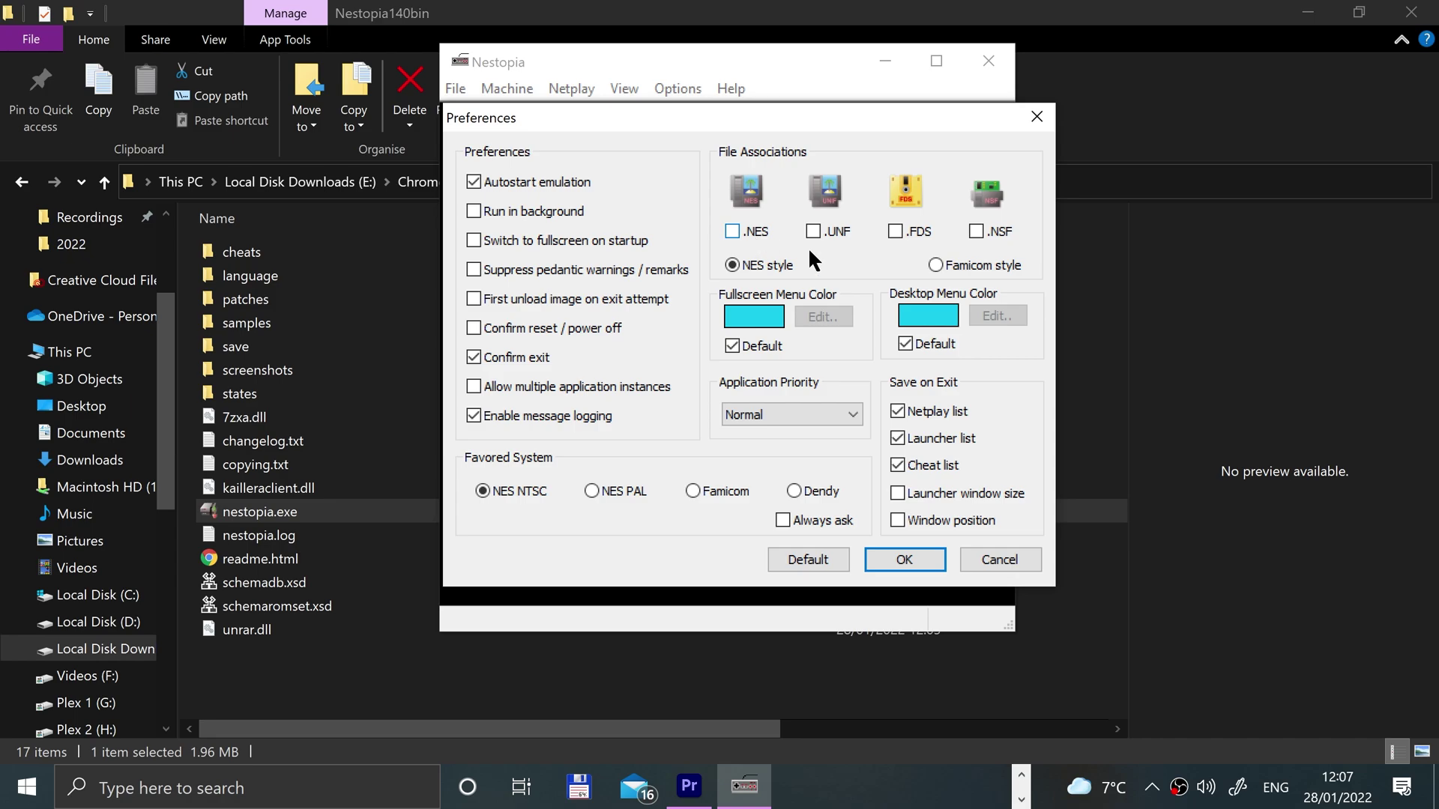
pyautogui.click(964, 265)
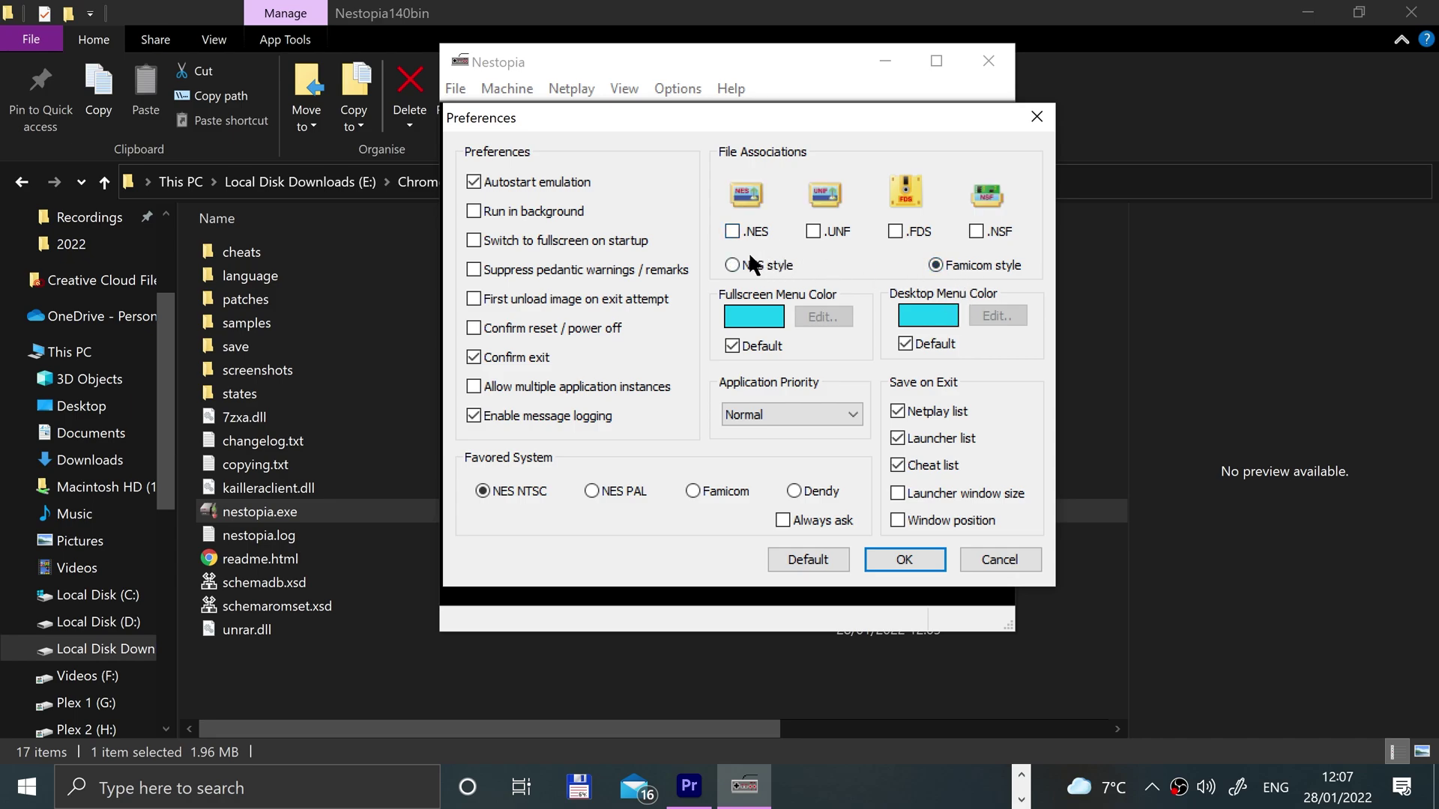
pyautogui.click(748, 260)
pyautogui.click(932, 265)
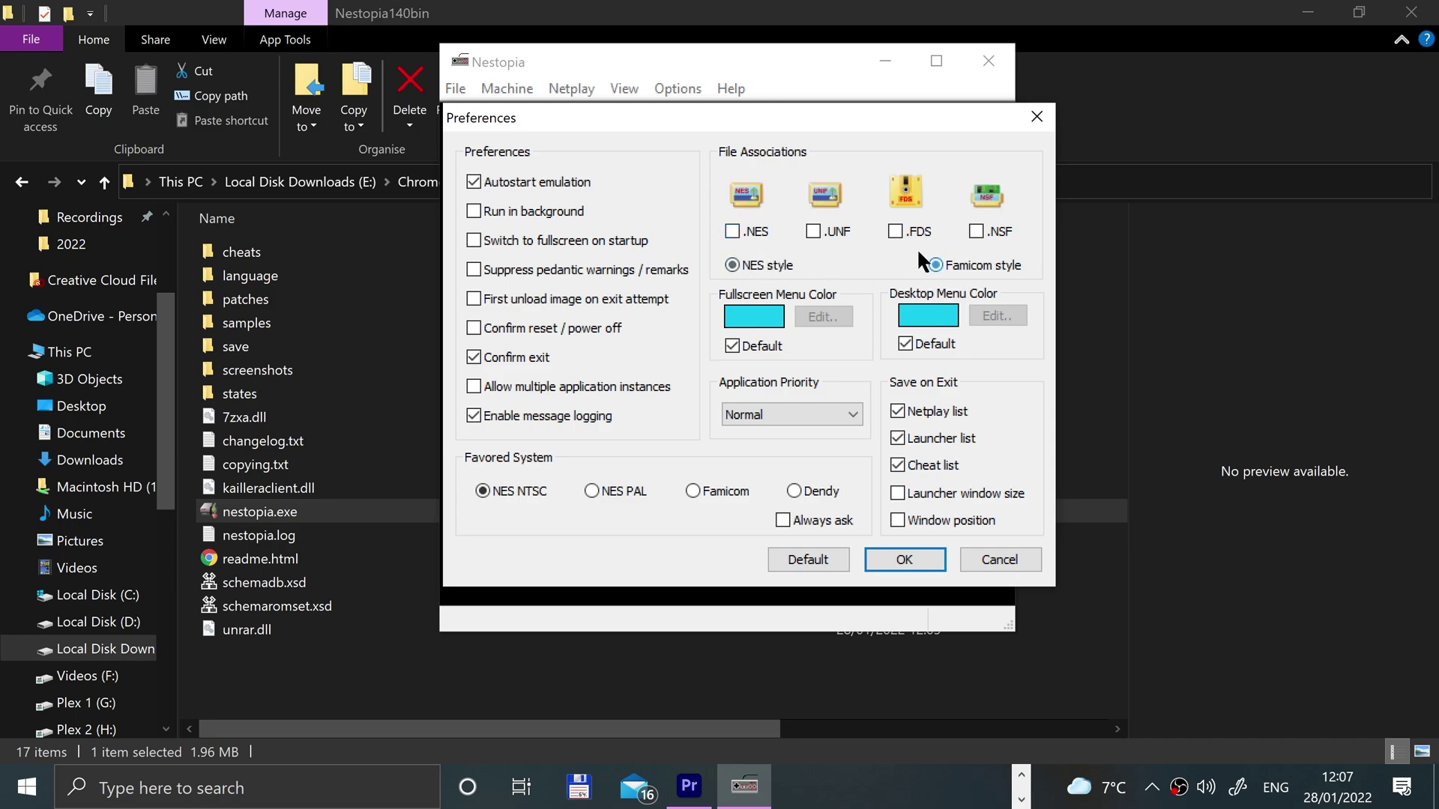
pyautogui.click(760, 261)
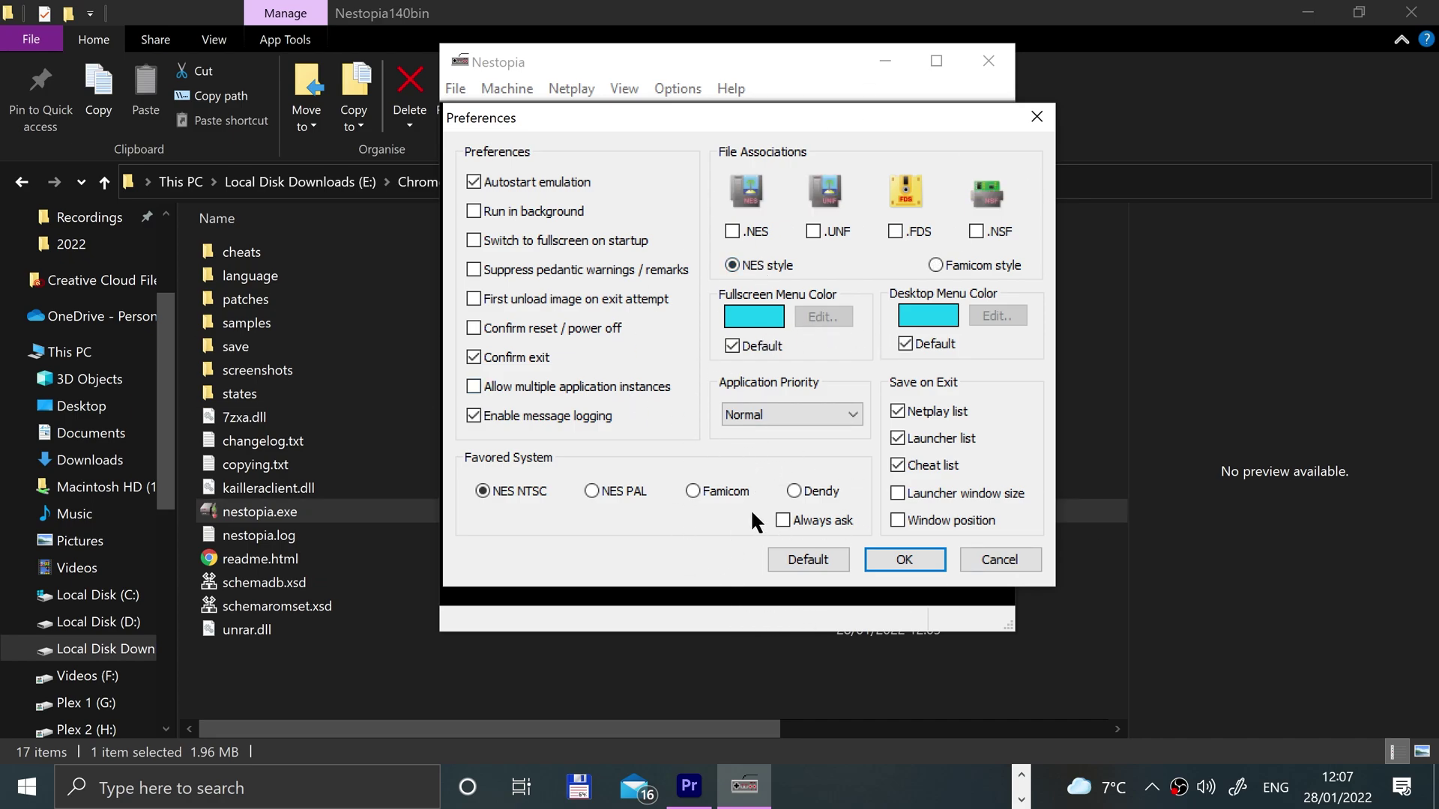
pyautogui.click(997, 559)
# Examine the permanent and temporary code lists in the Cheats dialog and close it.
pyautogui.click(677, 89)
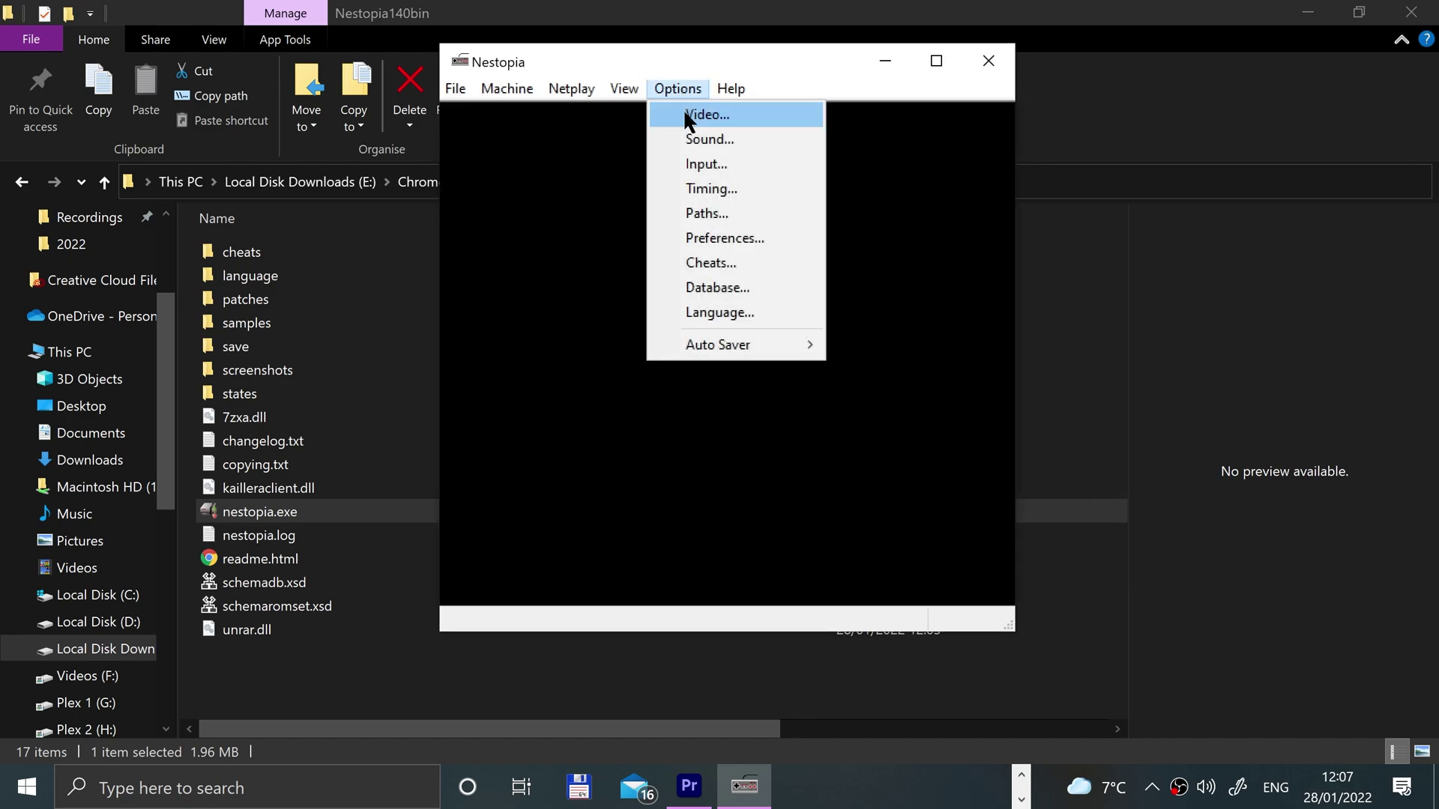
pyautogui.click(745, 267)
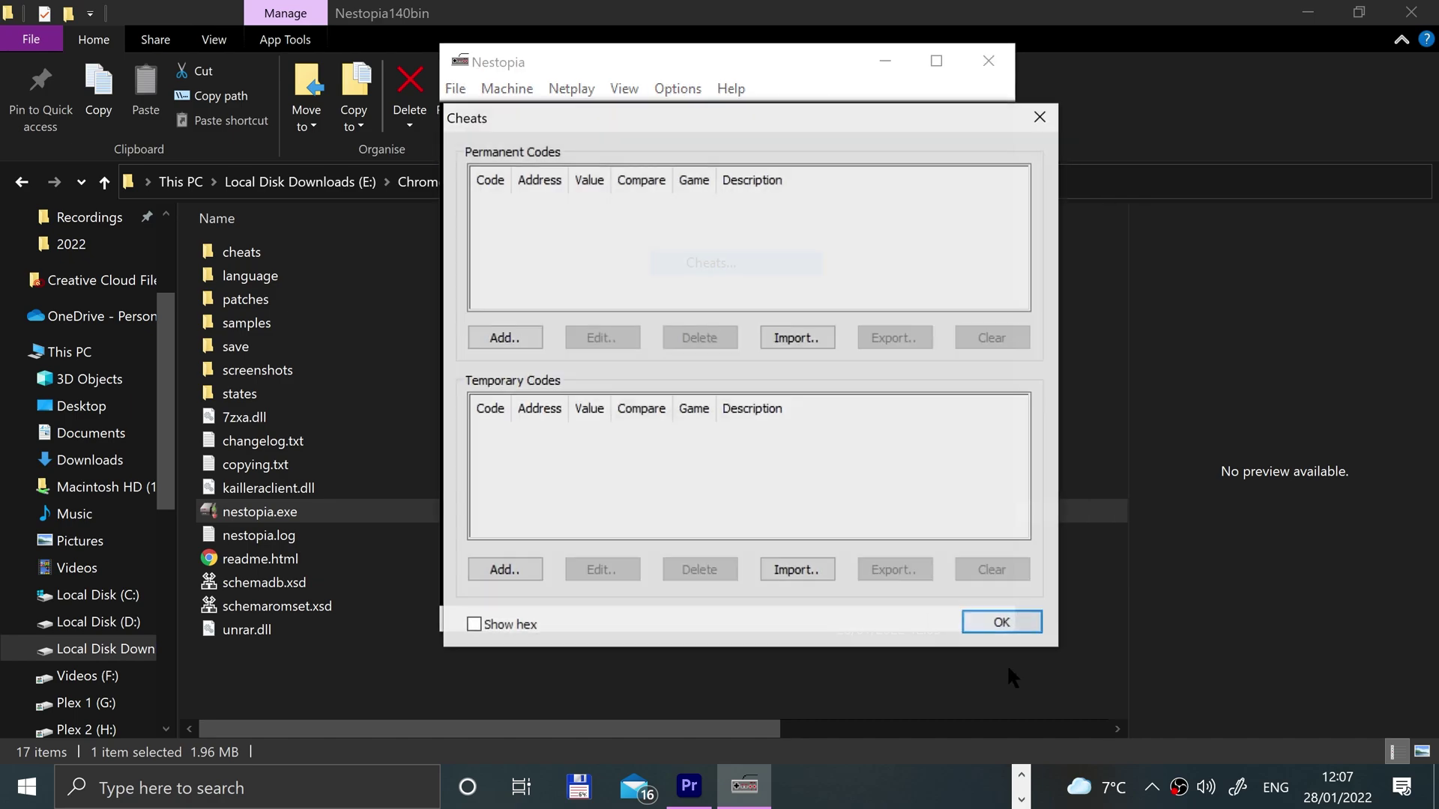
pyautogui.click(1042, 116)
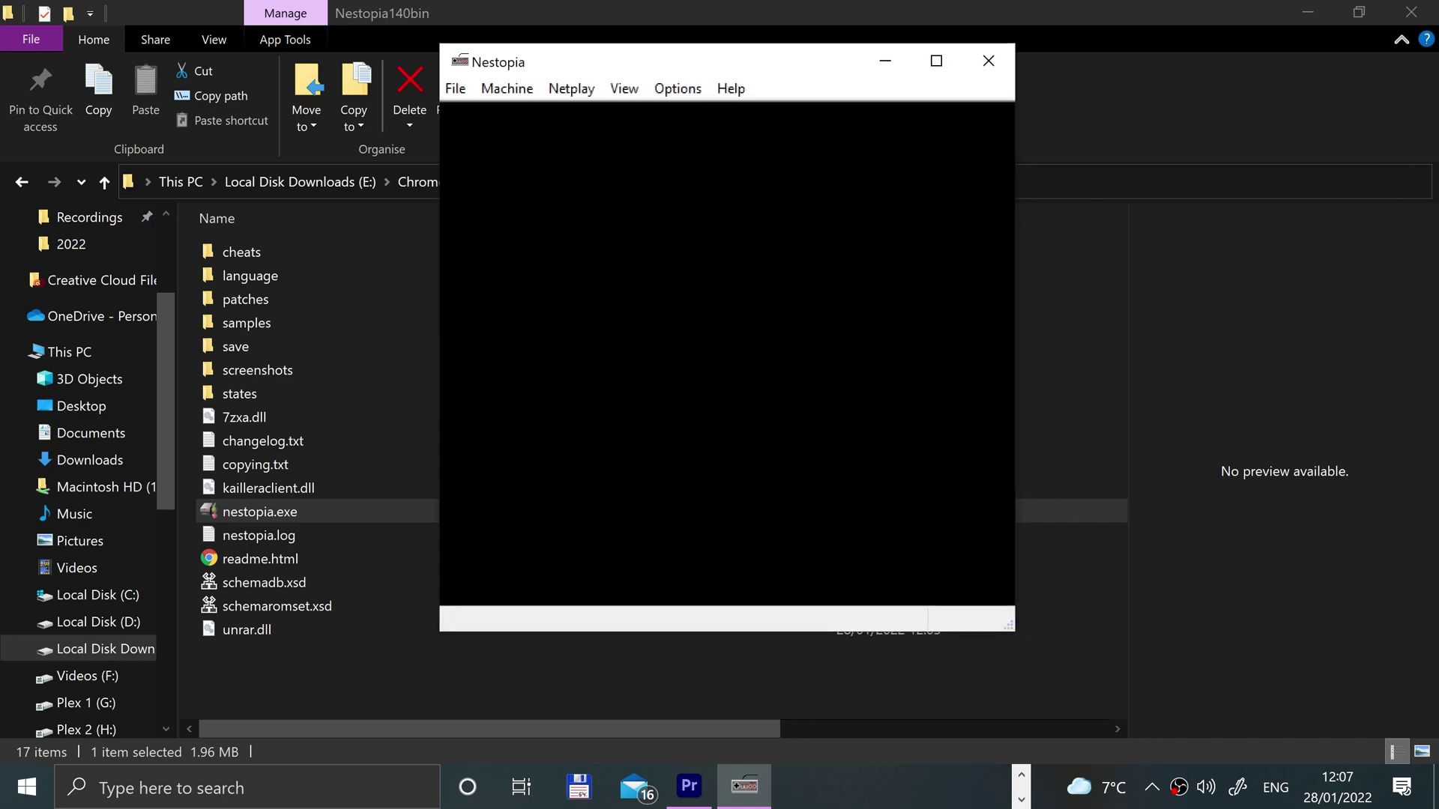
# Examine the Auto Saver options, including the save interval and target file, and cancel the dialog.
pyautogui.click(677, 89)
pyautogui.moveTo(745, 336)
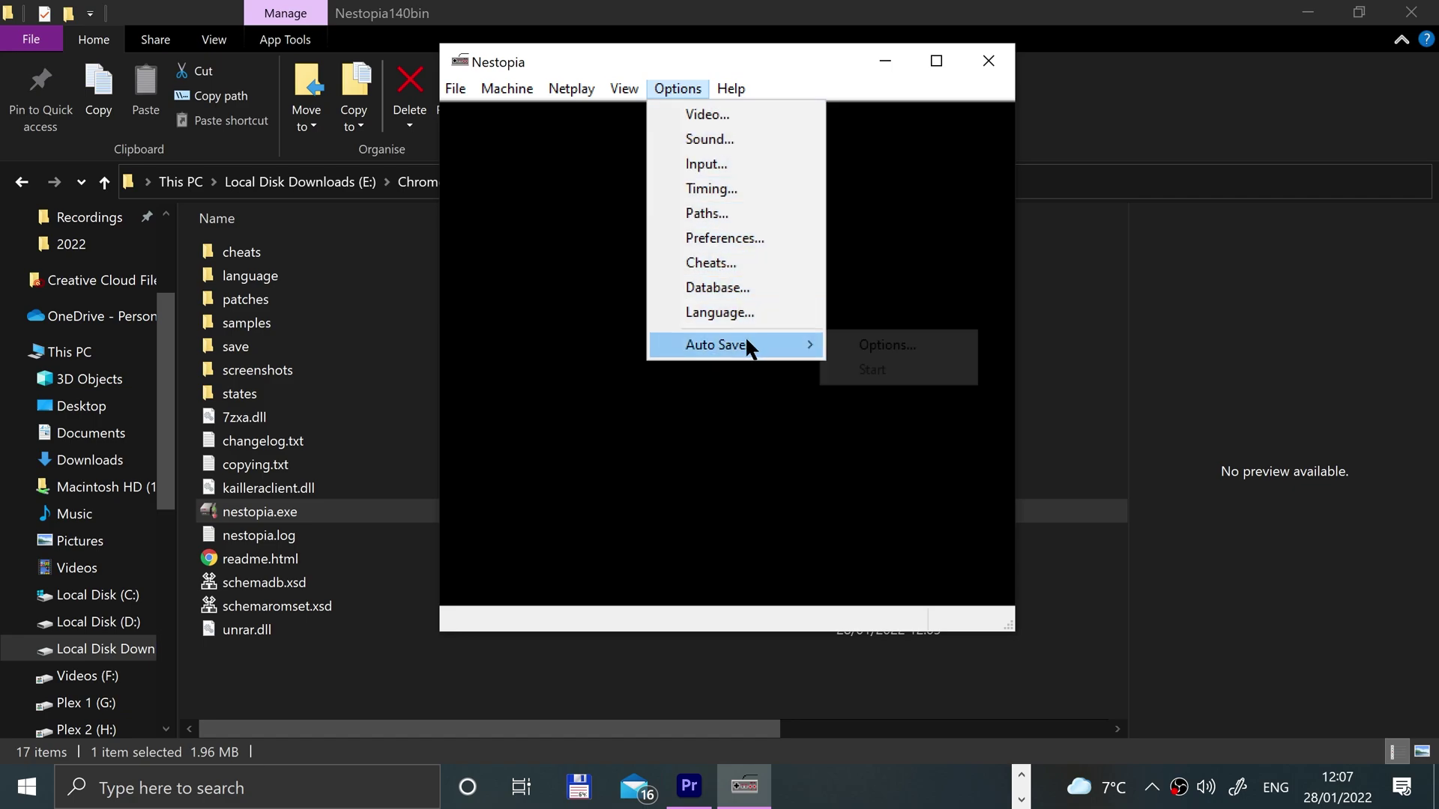
pyautogui.click(880, 345)
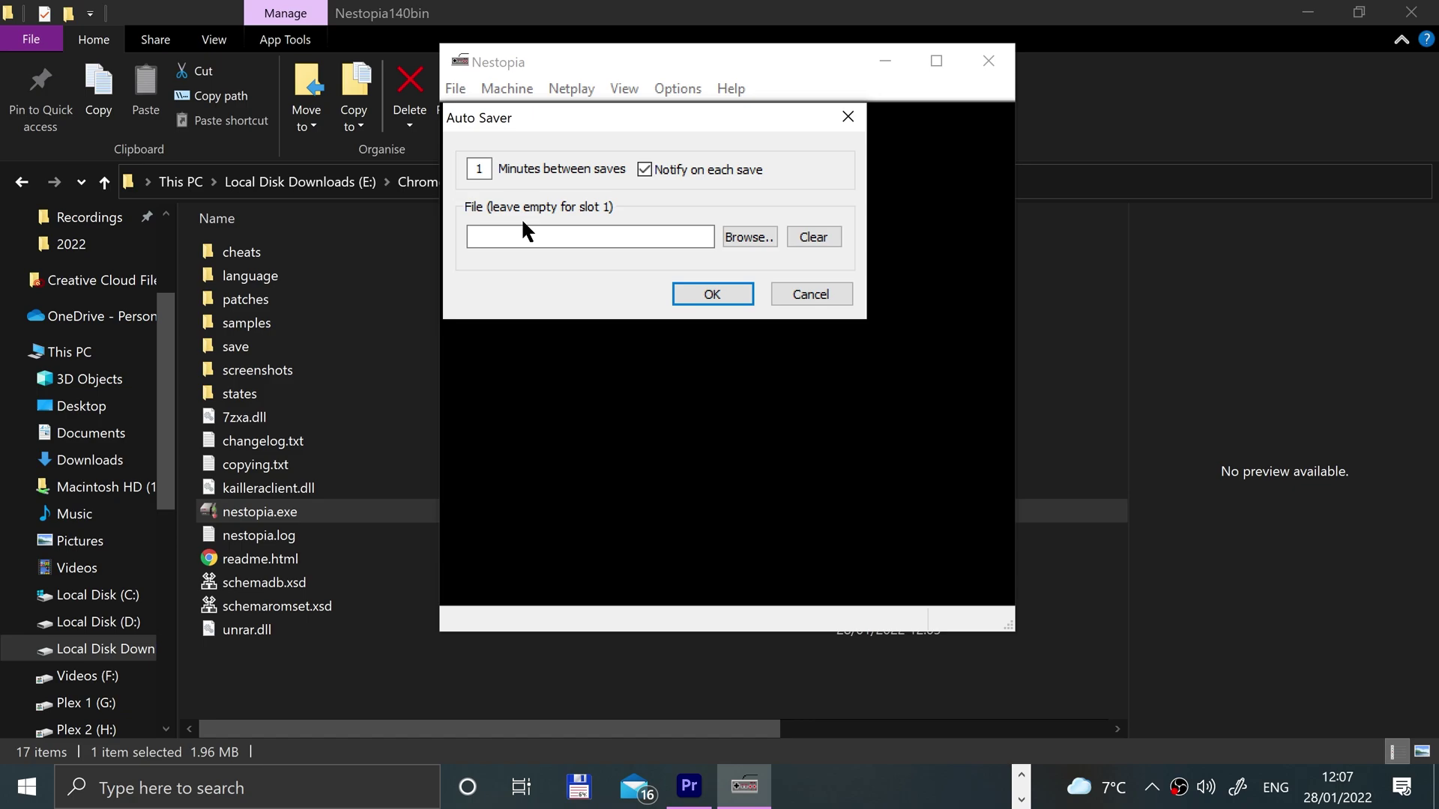
pyautogui.click(789, 296)
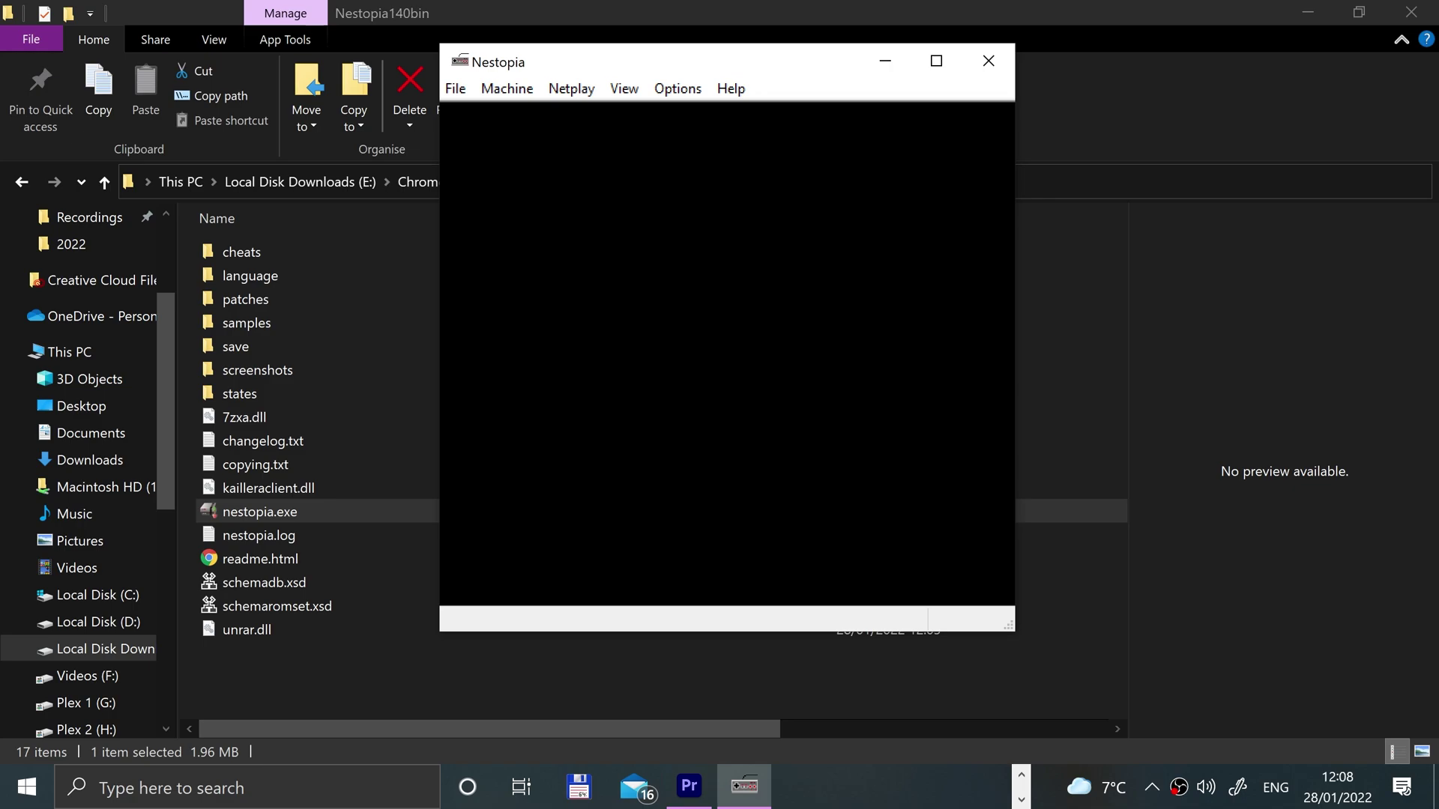
pyautogui.click(678, 83)
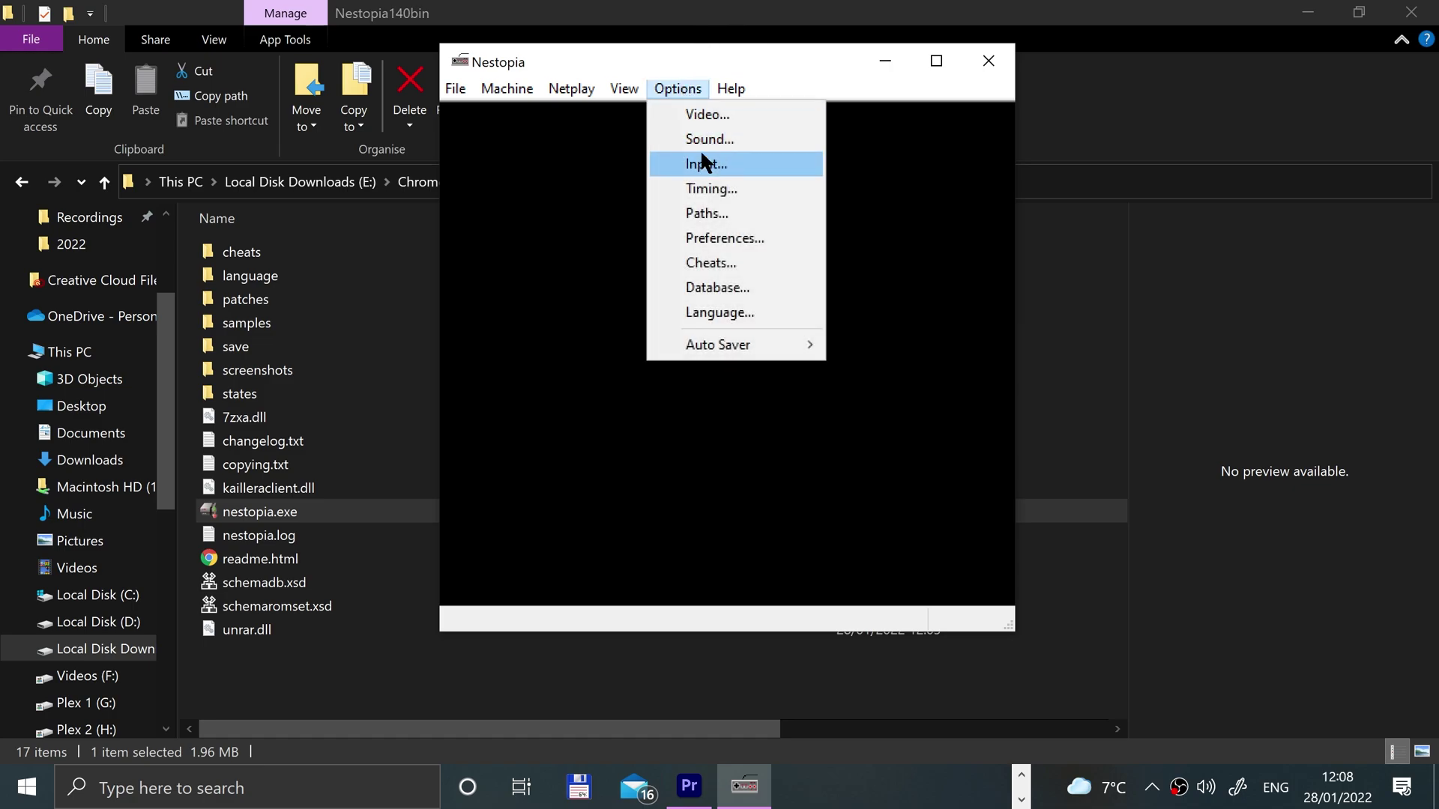
pyautogui.moveTo(817, 352)
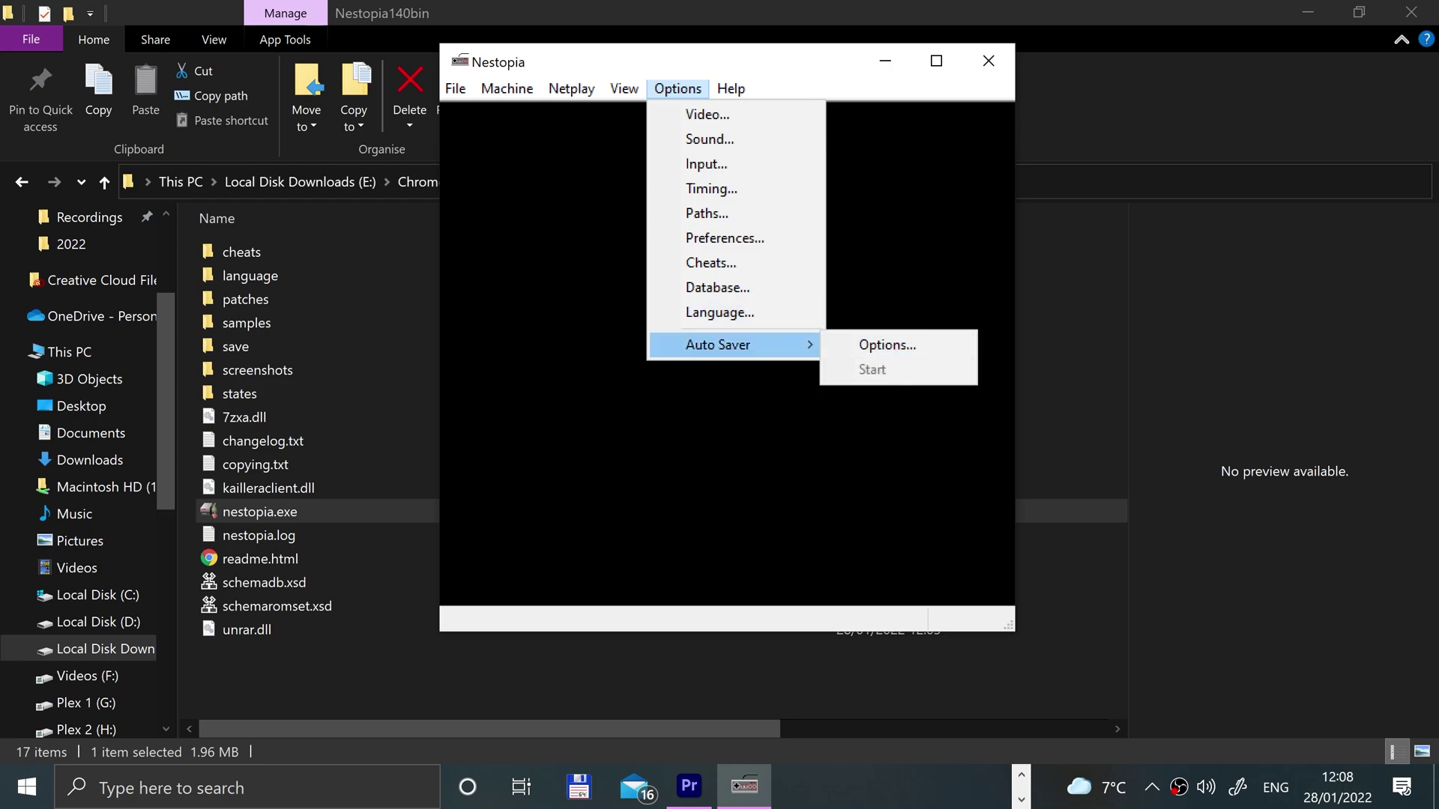
pyautogui.press('Escape')
pyautogui.press('Escape')
pyautogui.click(459, 90)
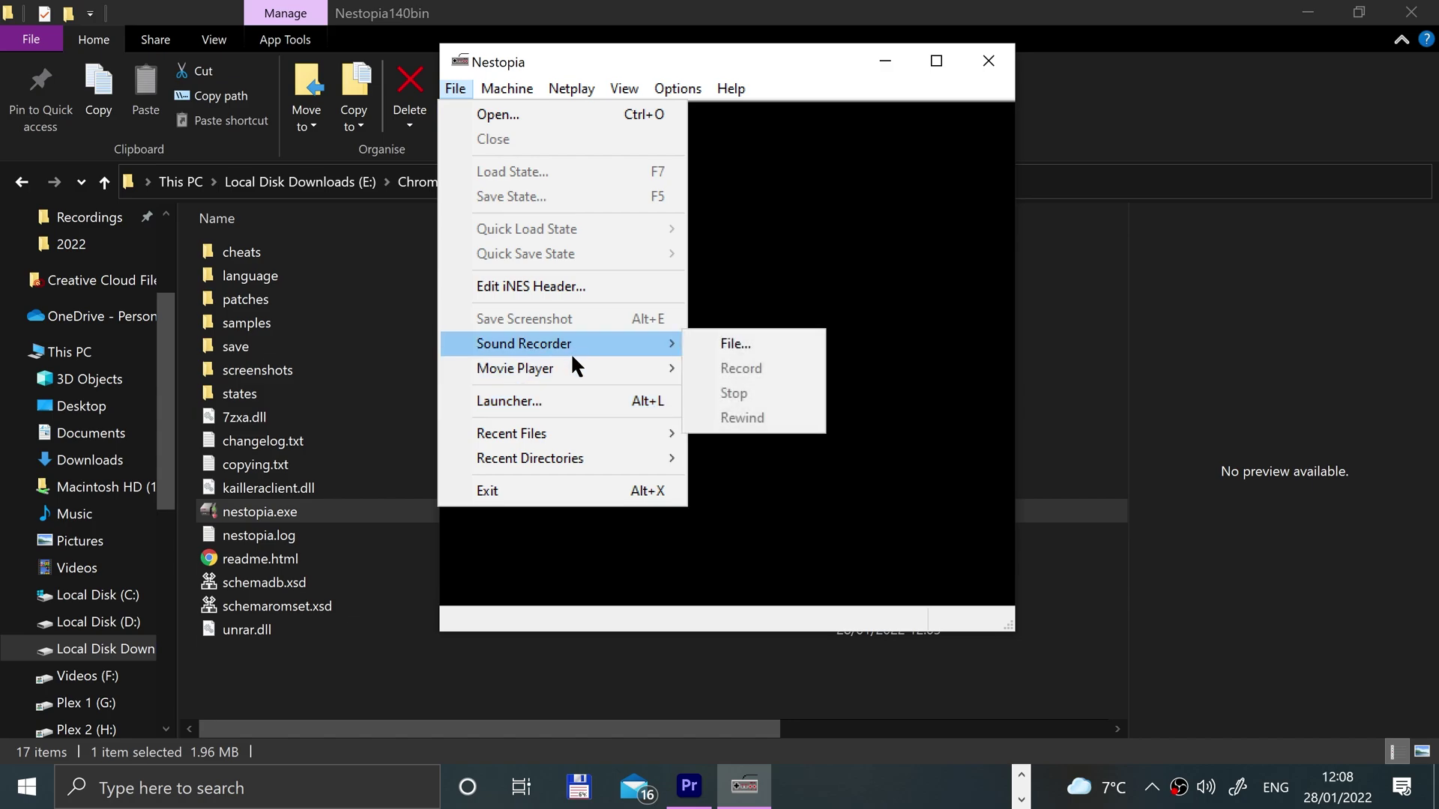
pyautogui.moveTo(568, 369)
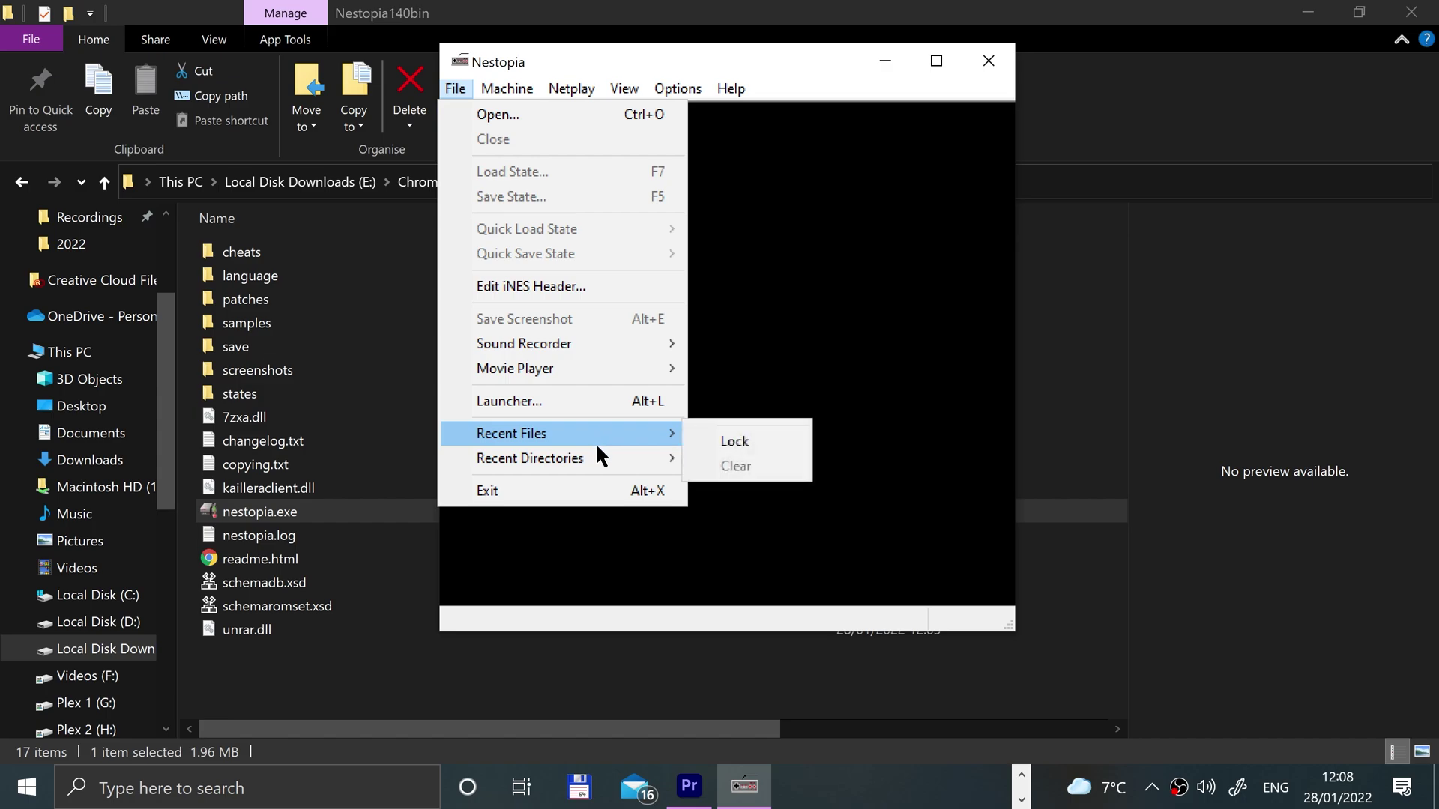
pyautogui.moveTo(601, 460)
pyautogui.click(597, 491)
# Open the Super Mario Bros. (World) folder in the Chrome downloads folder and load Super Mario Bros. (World).nes into Nestopia.
pyautogui.click(104, 183)
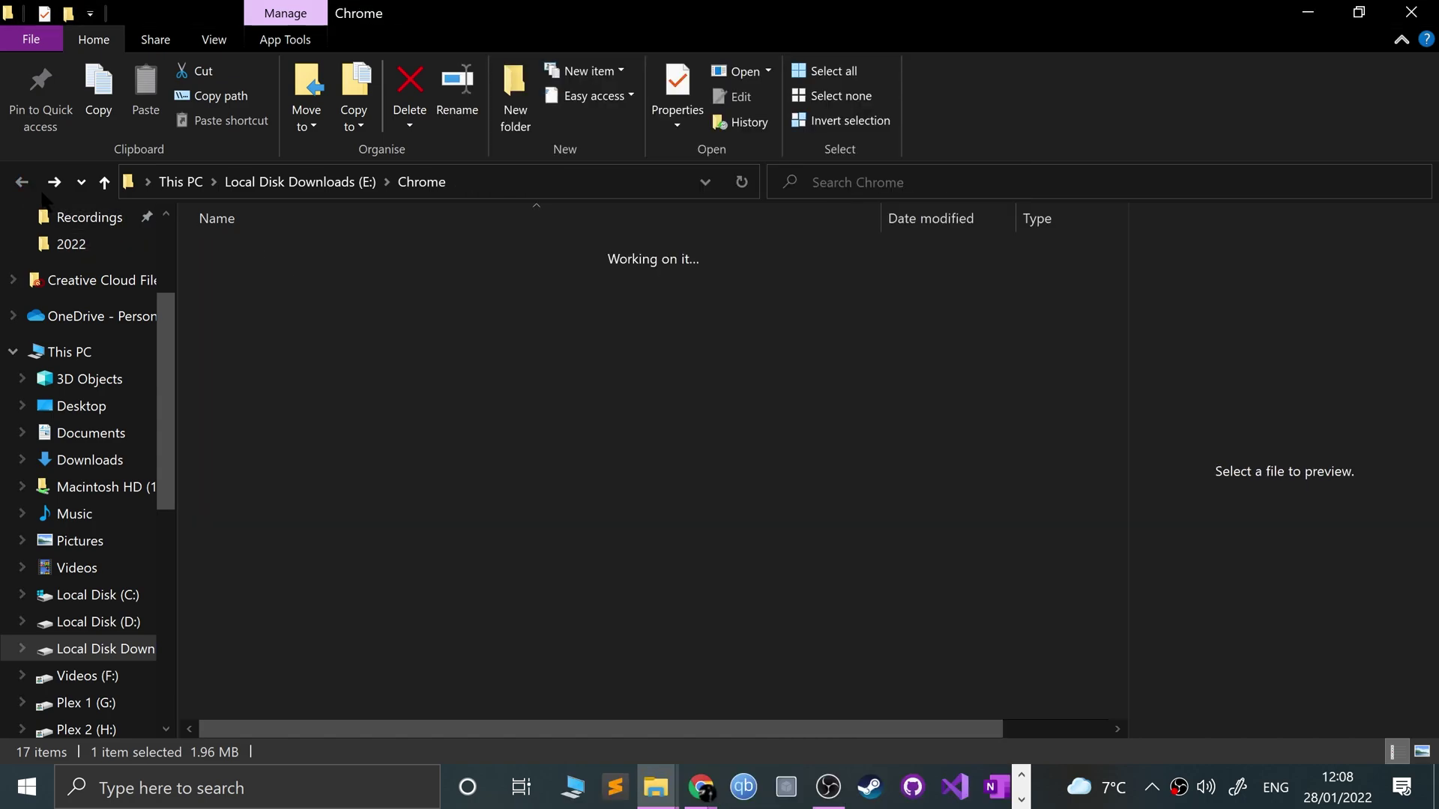
pyautogui.doubleClick(270, 347)
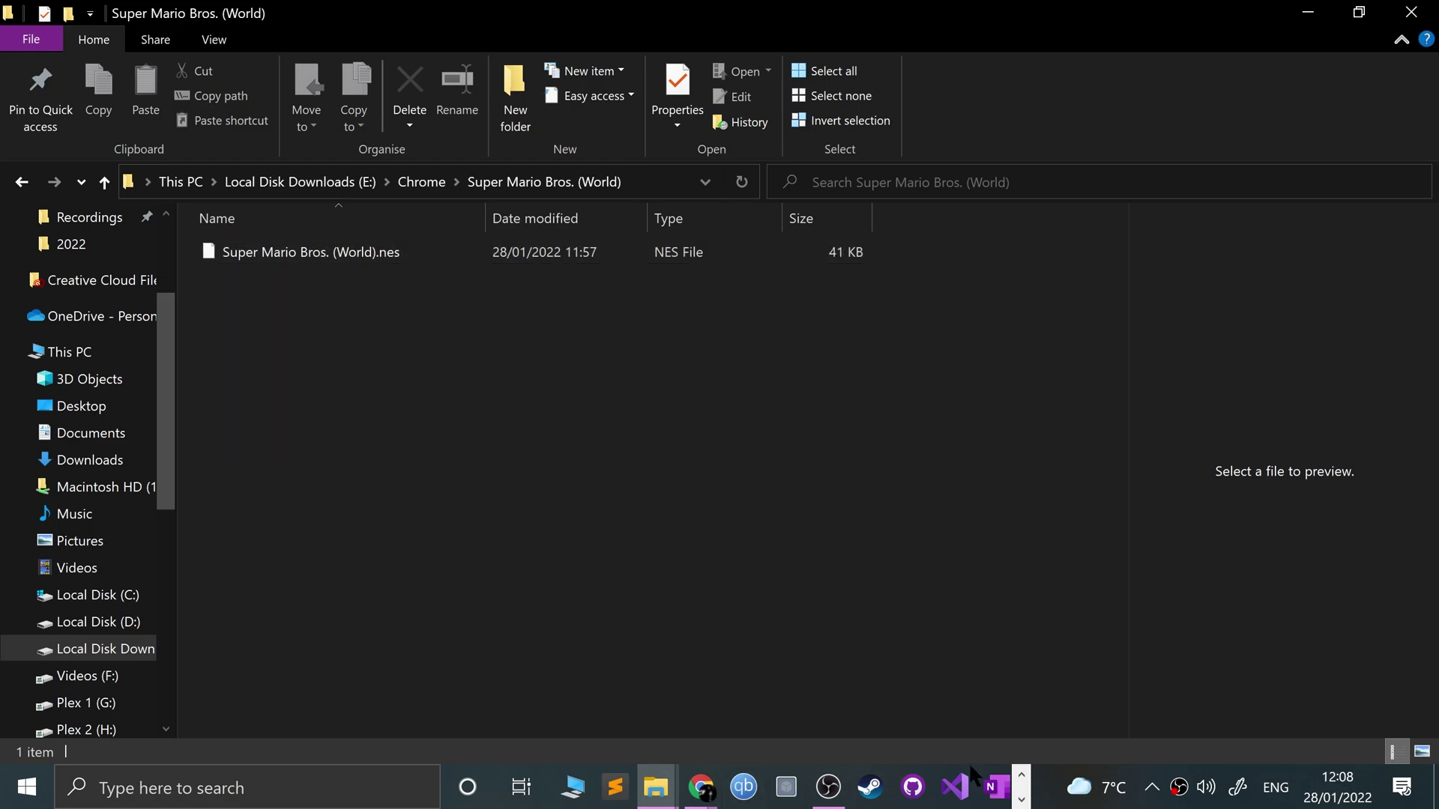
pyautogui.click(1022, 799)
pyautogui.click(745, 787)
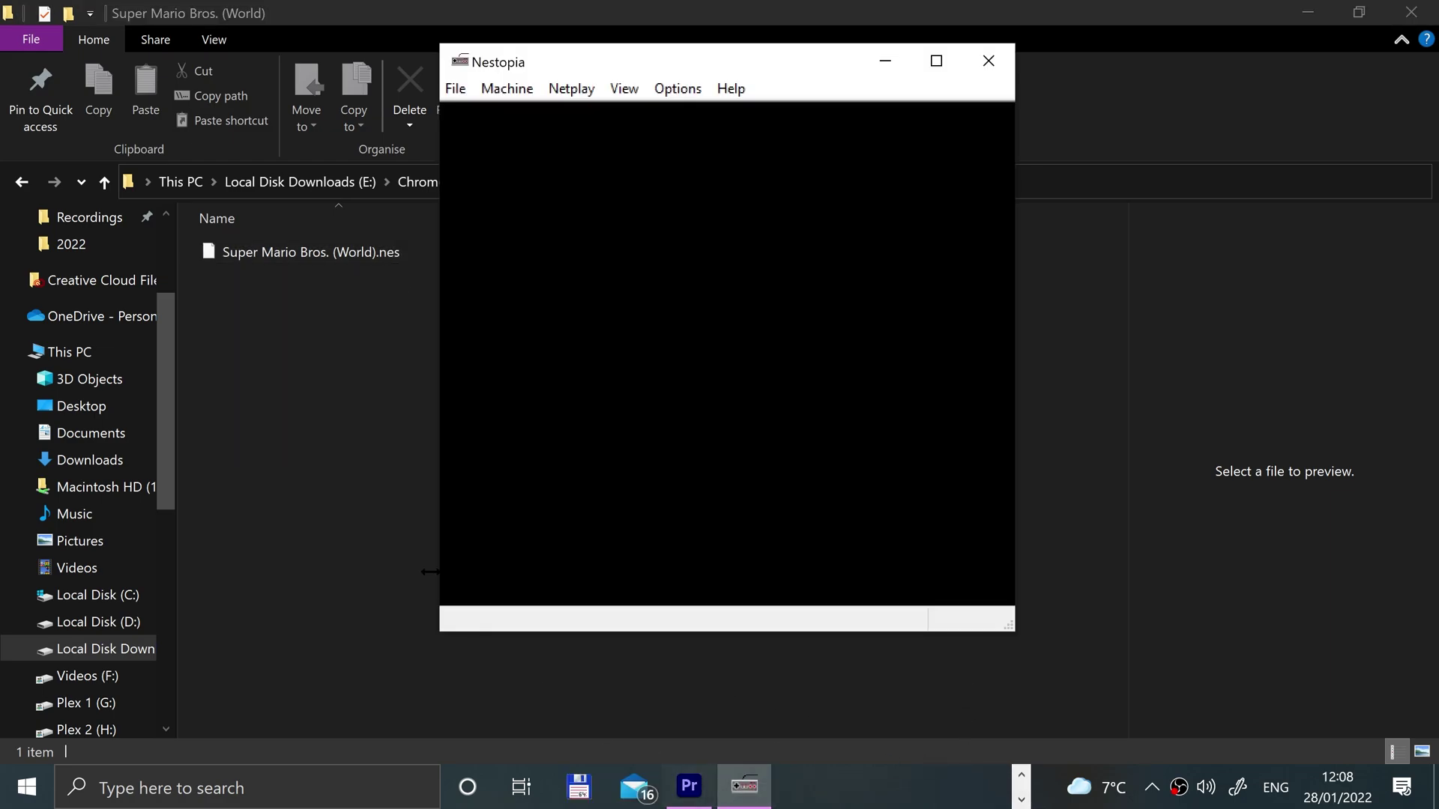
pyautogui.moveTo(233, 263); pyautogui.dragTo(675, 337)
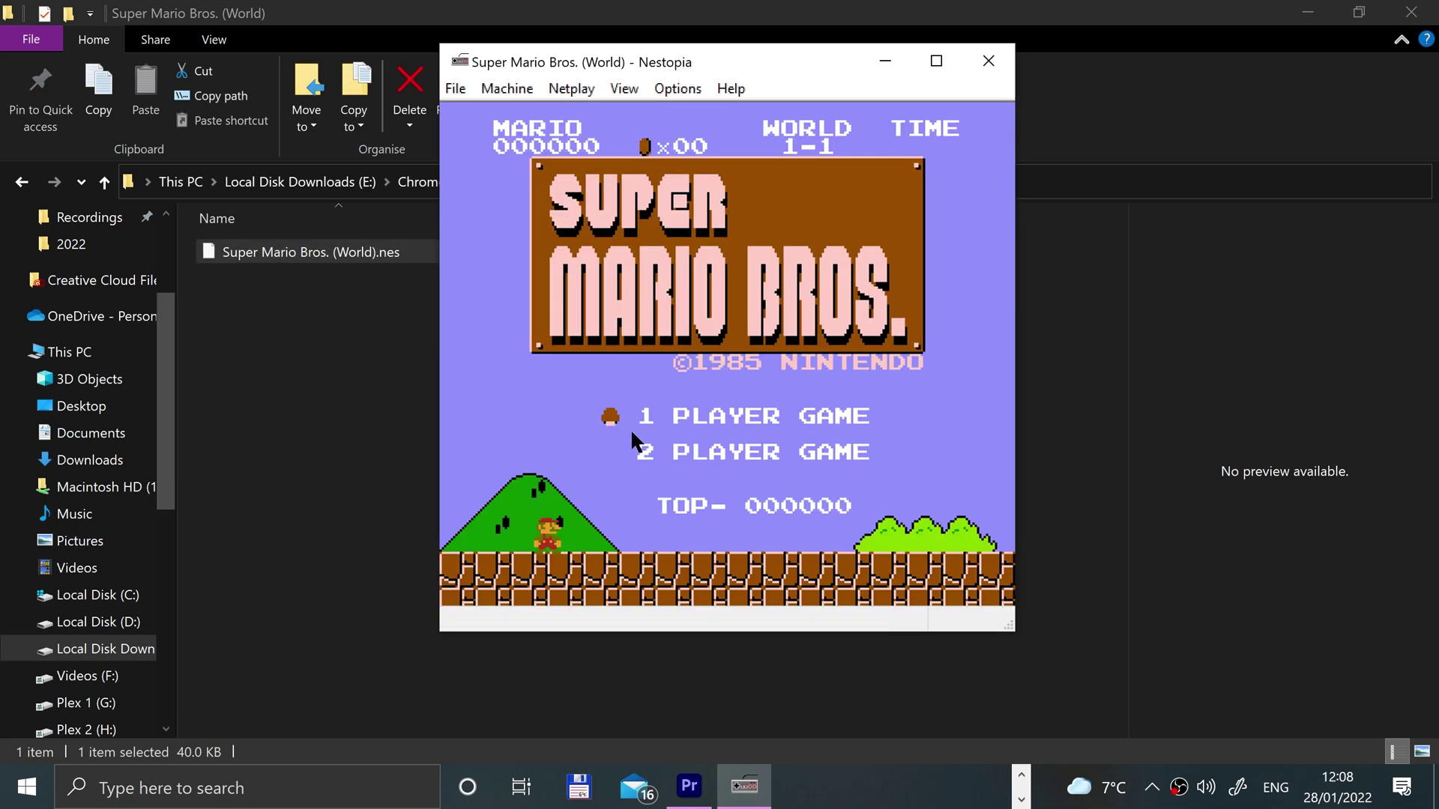
# Toggle between the one-player and two-player modes on the title screen and start a 1 PLAYER GAME.
pyautogui.press('Shift_R')
pyautogui.press('Shift_R')
pyautogui.press('Shift_R')
pyautogui.press('Shift_R')
pyautogui.press('Shift_R')
pyautogui.press('Shift_R')
pyautogui.press('Shift_R')
pyautogui.press('Shift_R')
pyautogui.press('Shift_R')
pyautogui.press('Shift_R')
pyautogui.press('Return')
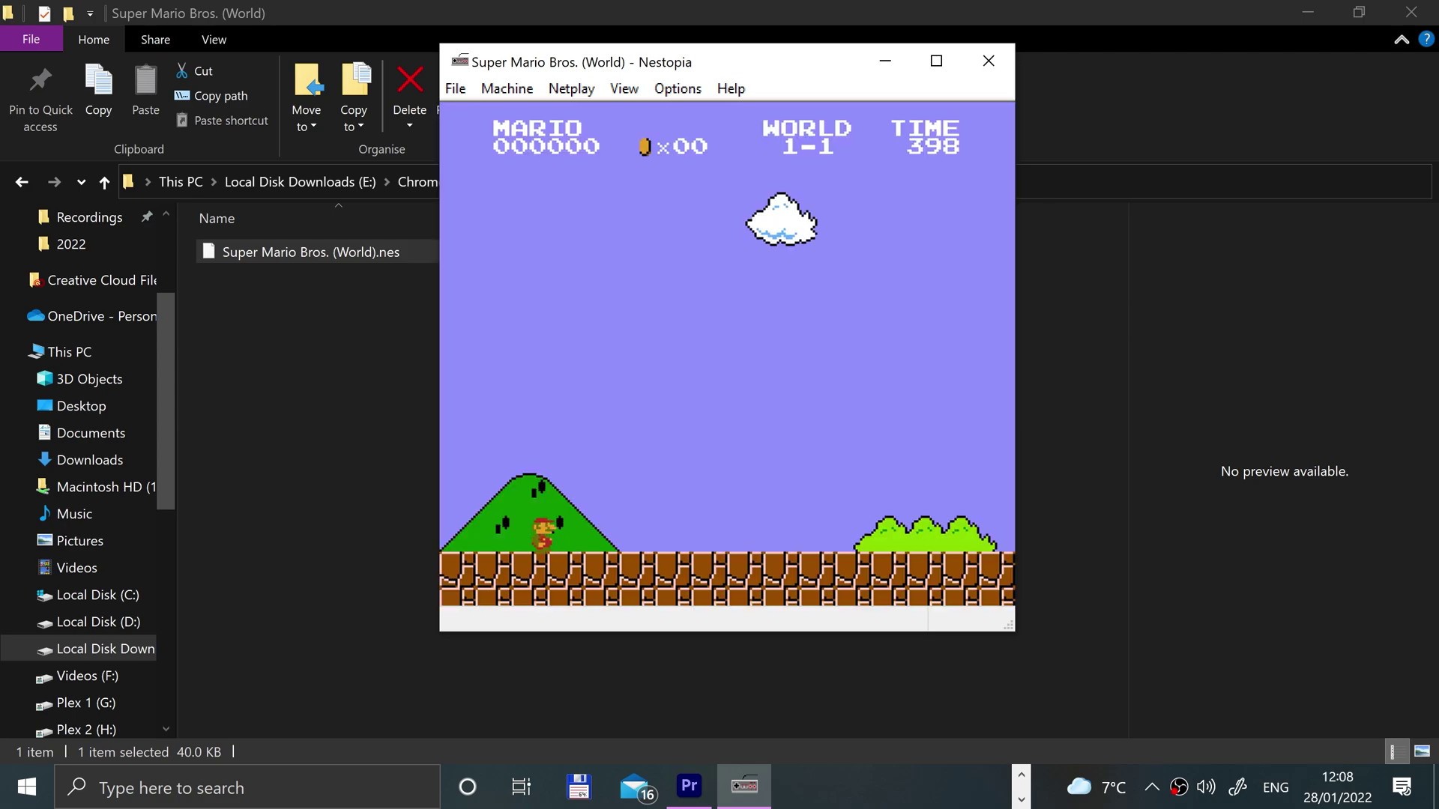
# Run and jump Mario through the start of World 1-1, hitting the question blocks and collecting the mushroom.
pyautogui.press('Right')
pyautogui.press('.')
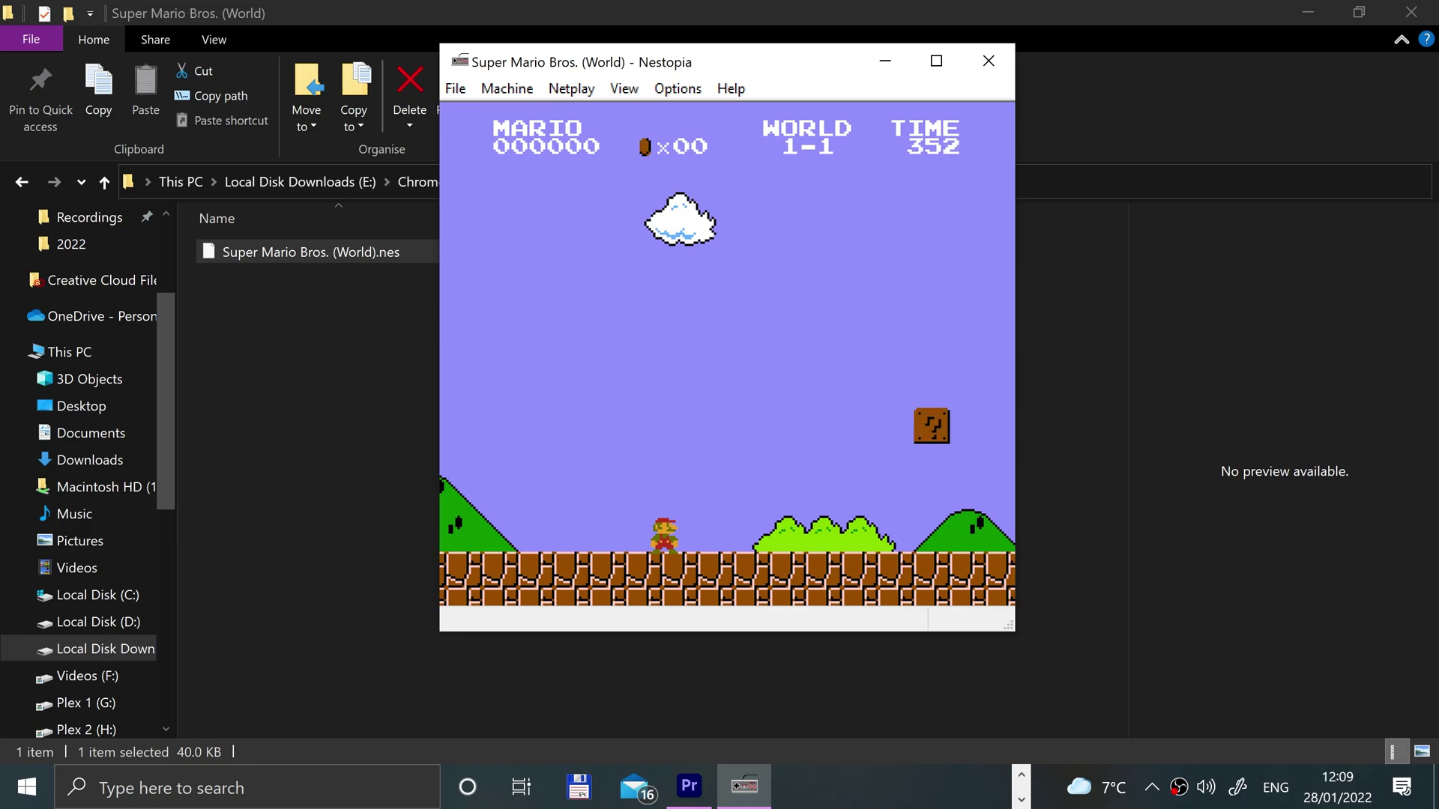
pyautogui.press('Right')
pyautogui.press('.')
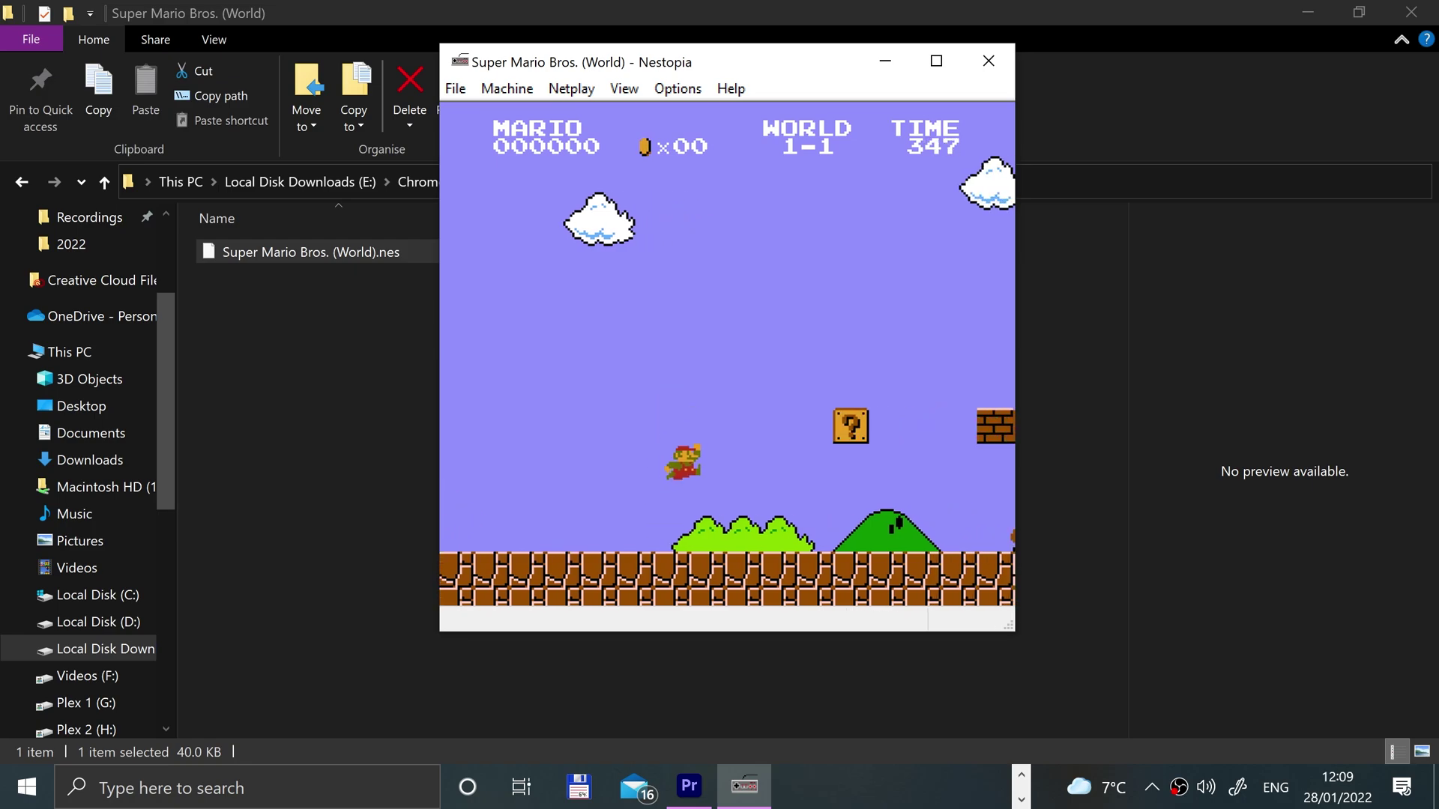
pyautogui.press('Right')
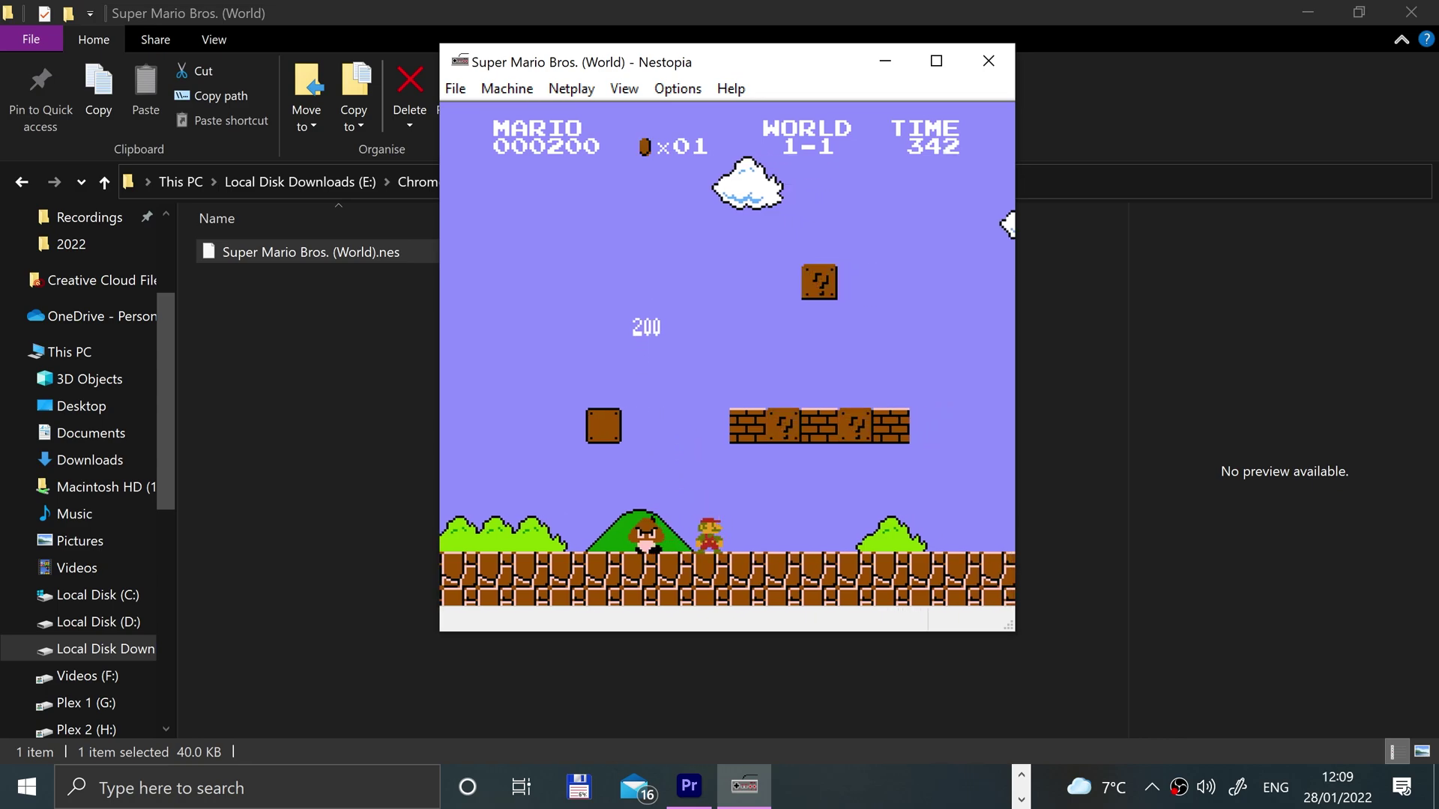
pyautogui.press('x')
pyautogui.press('Right')
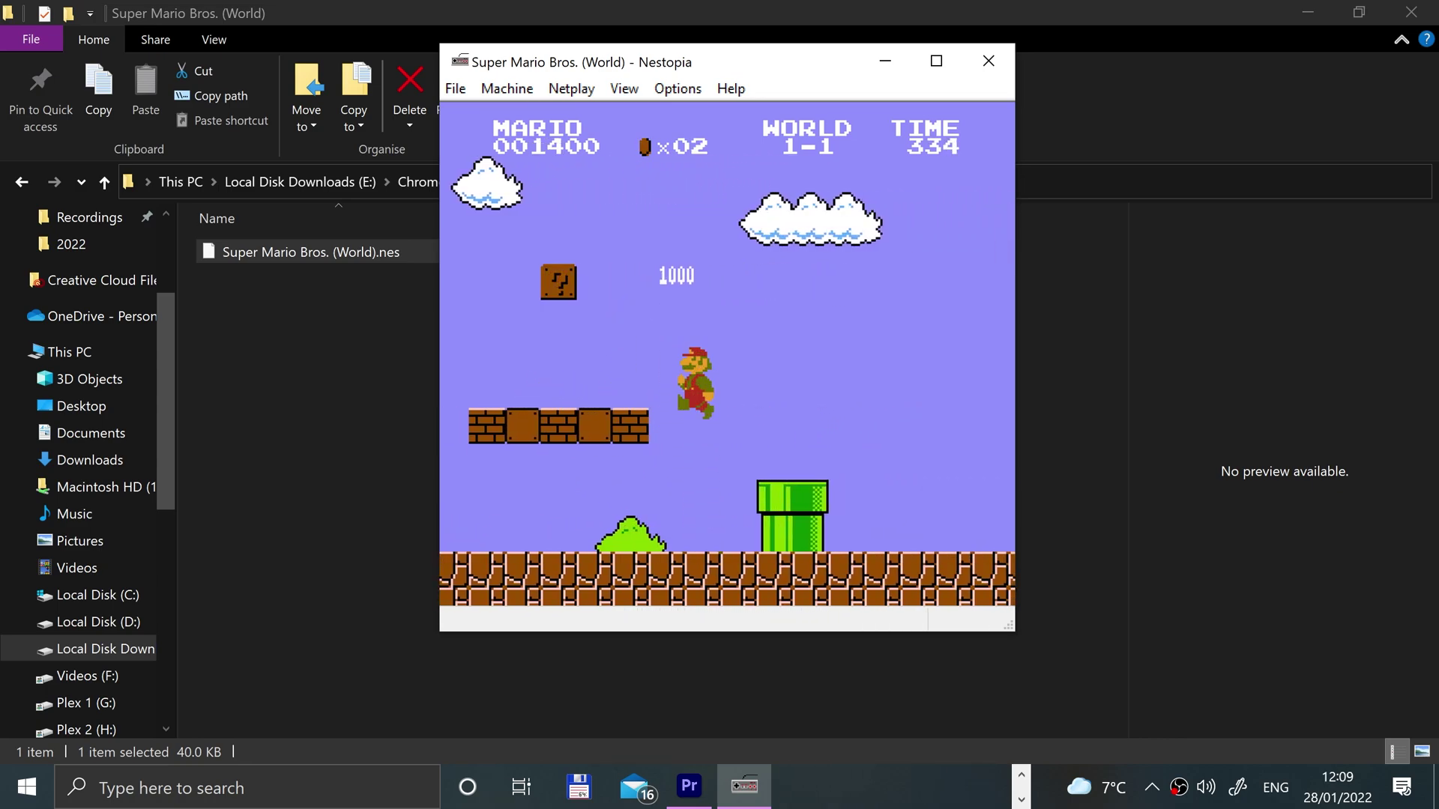
# Hit the upper question block from the brick row and break the row's bricks from below.
pyautogui.press('Left')
pyautogui.press('x')
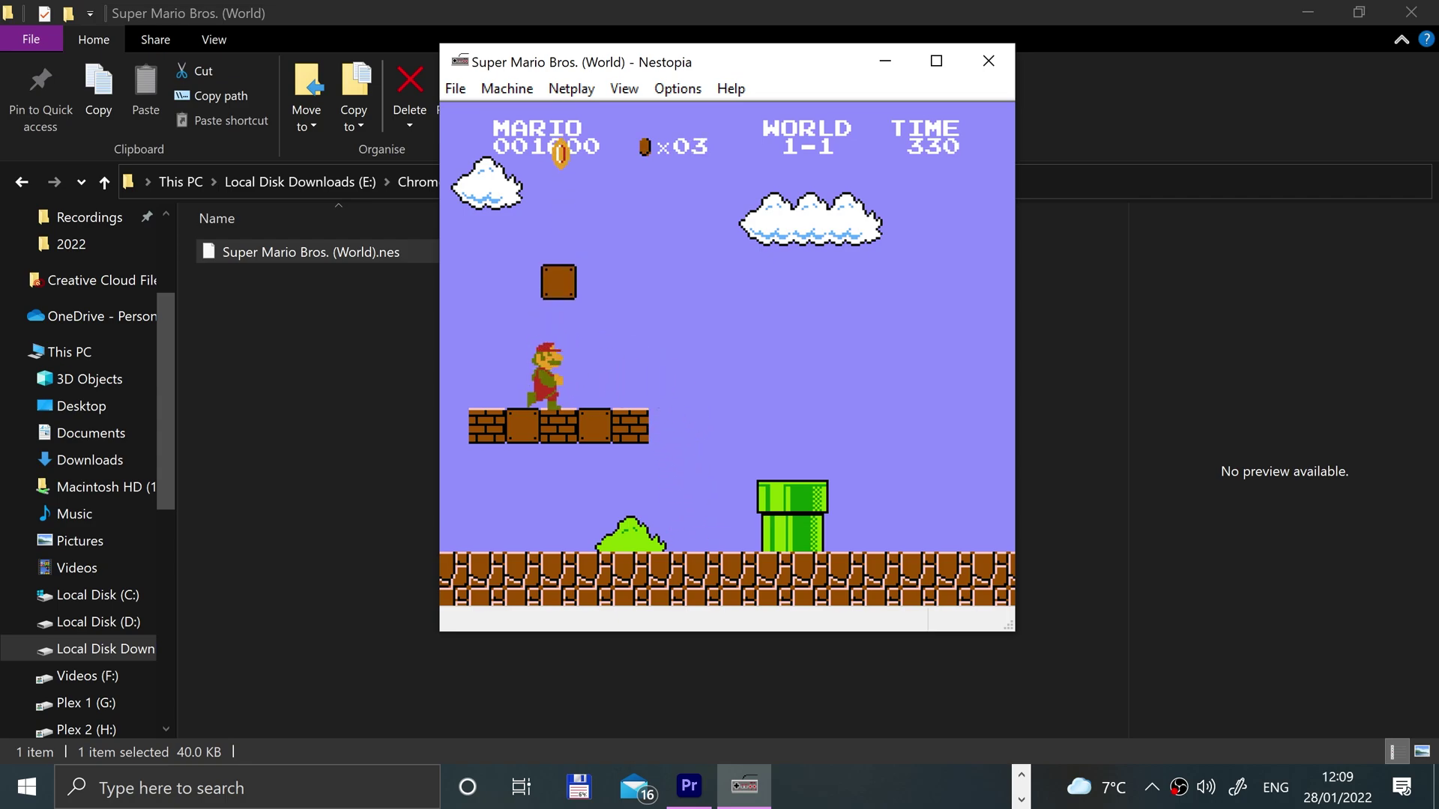
pyautogui.press('Right')
pyautogui.press('Left')
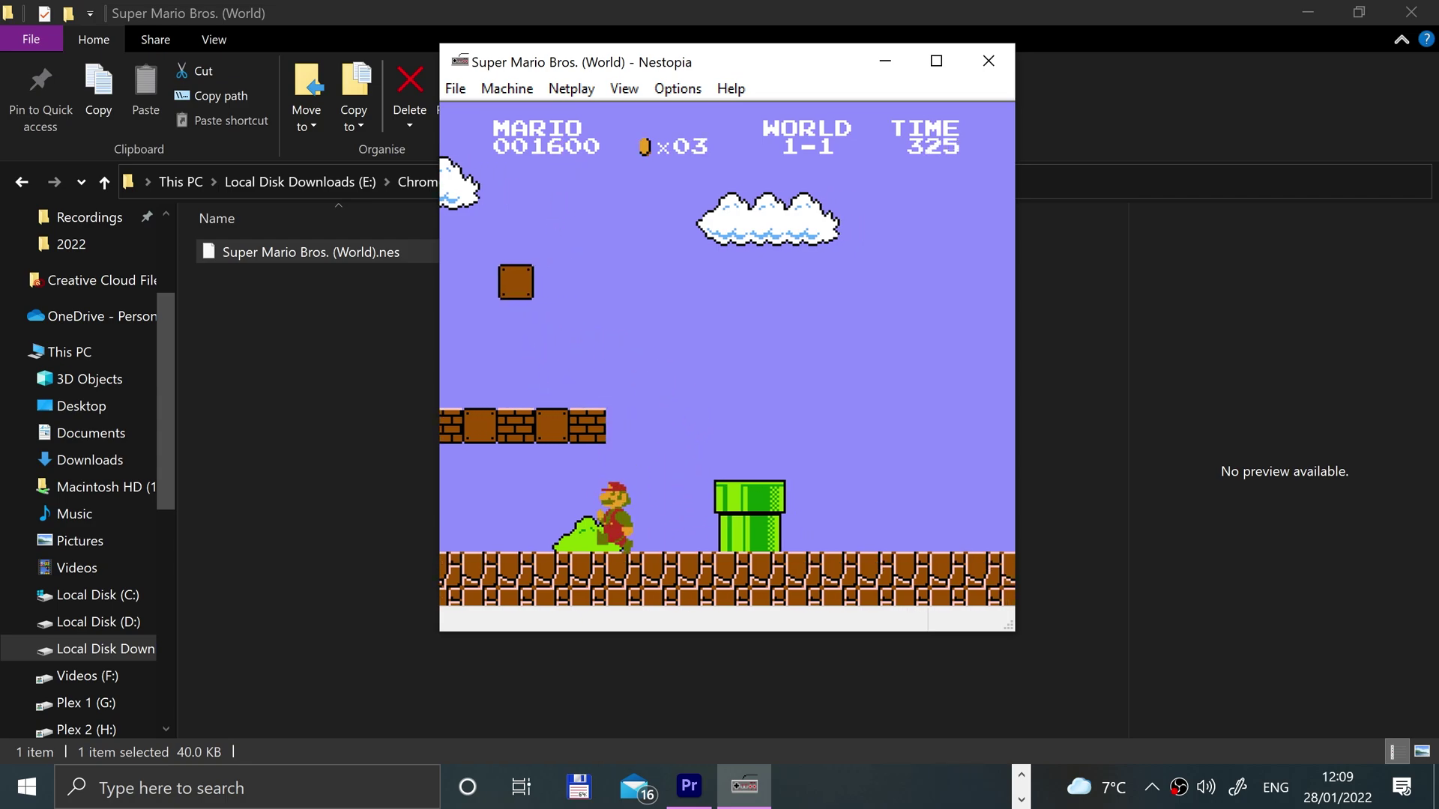
pyautogui.press('Left')
pyautogui.press('x')
pyautogui.press('Right')
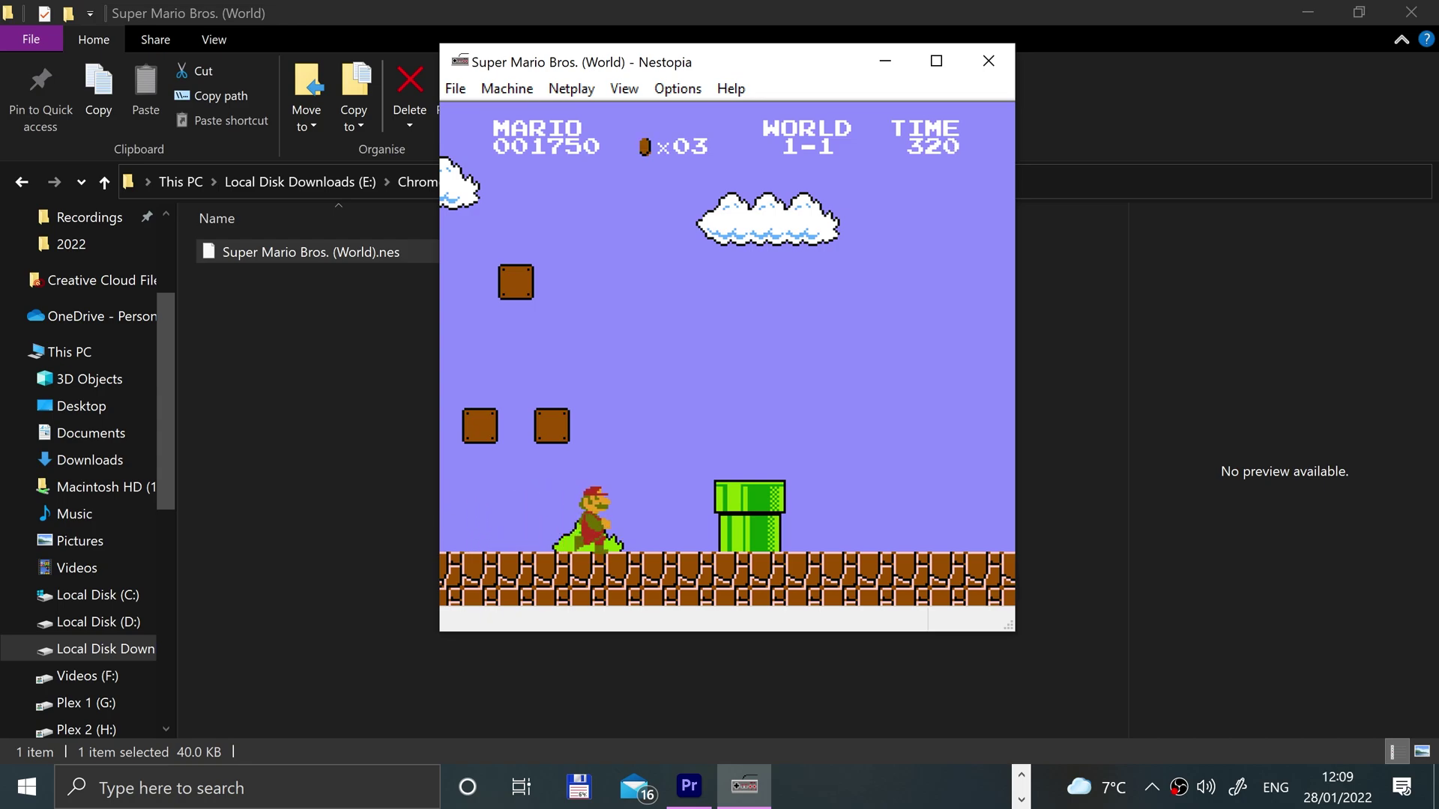
# Jump Mario over the green pipes and Goombas and across the first gap to the short brick row.
pyautogui.press('x')
pyautogui.press('x')
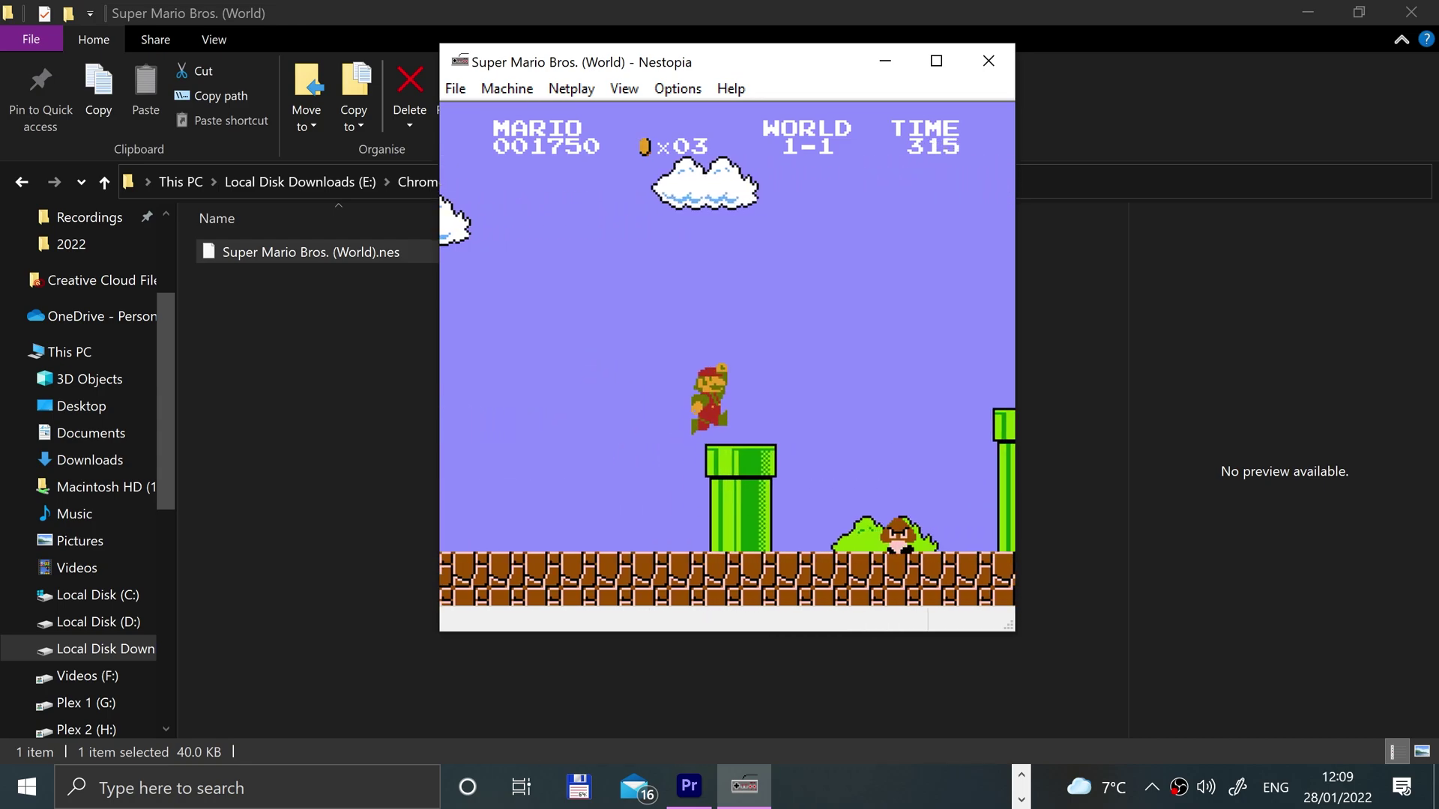
pyautogui.press('x')
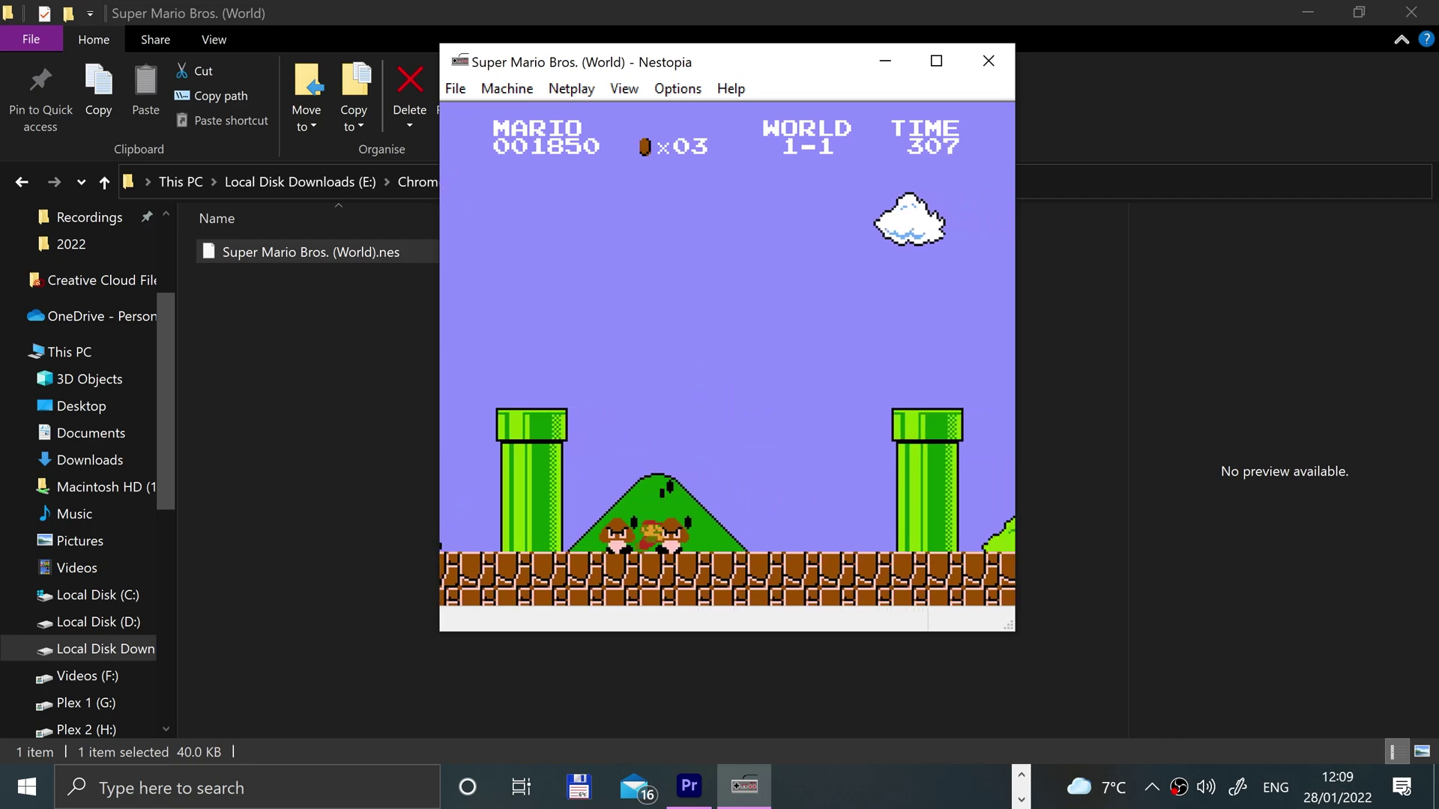
pyautogui.press('x')
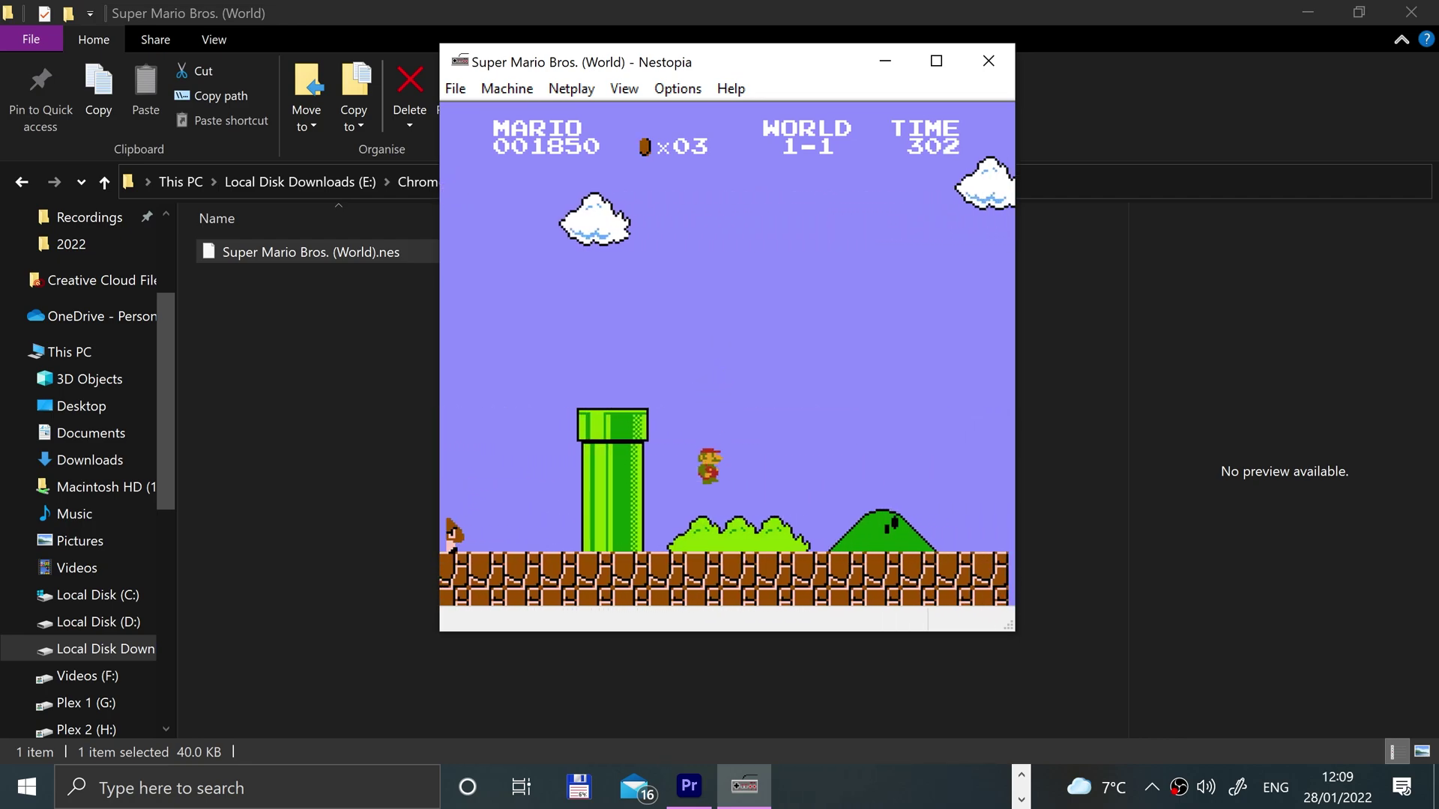
pyautogui.press('x')
pyautogui.press('x')
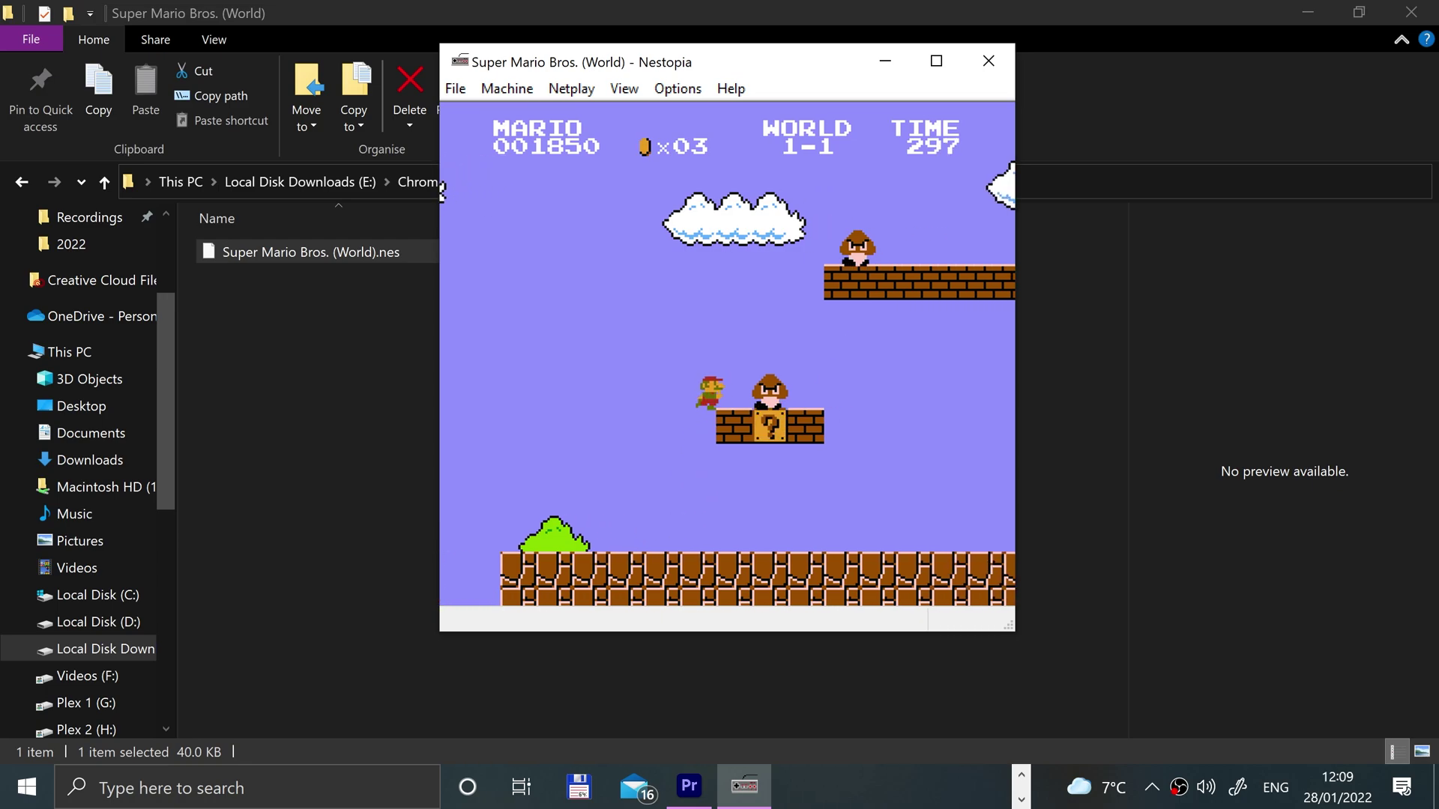
pyautogui.press('x')
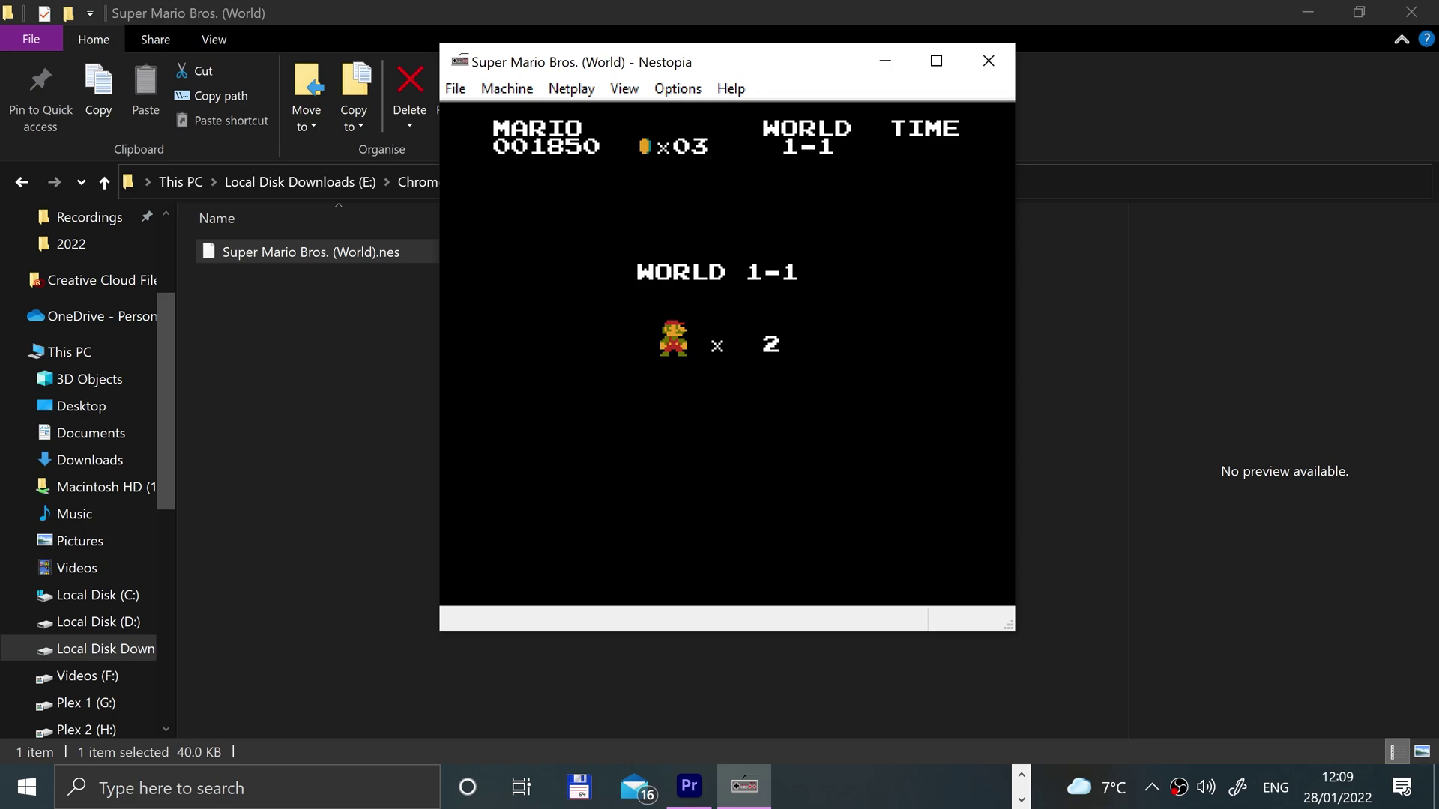
# Replay the start of World 1-1, hitting the lower question blocks and collecting the mushroom.
pyautogui.press('Right')
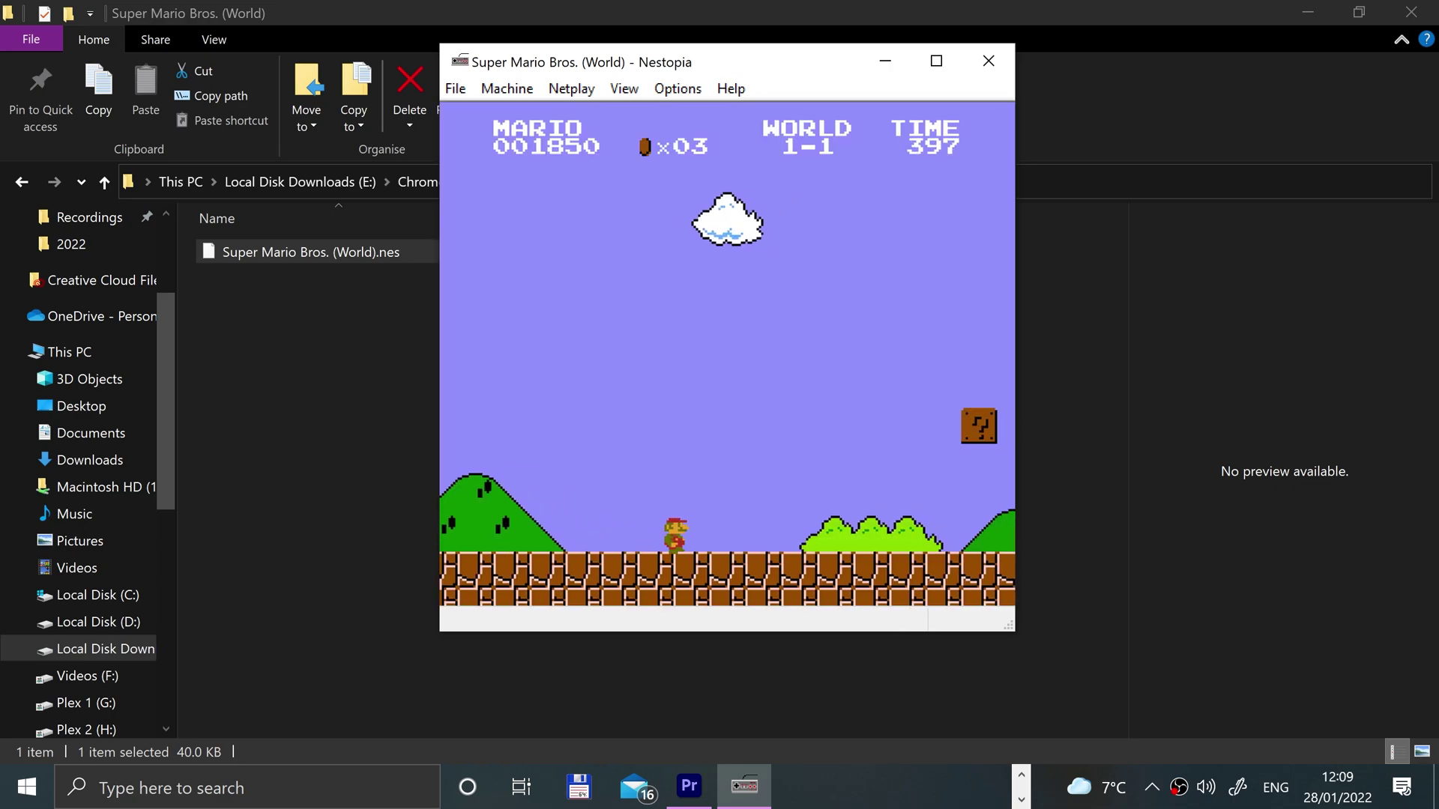
pyautogui.press('x')
pyautogui.press('Right')
pyautogui.press('x')
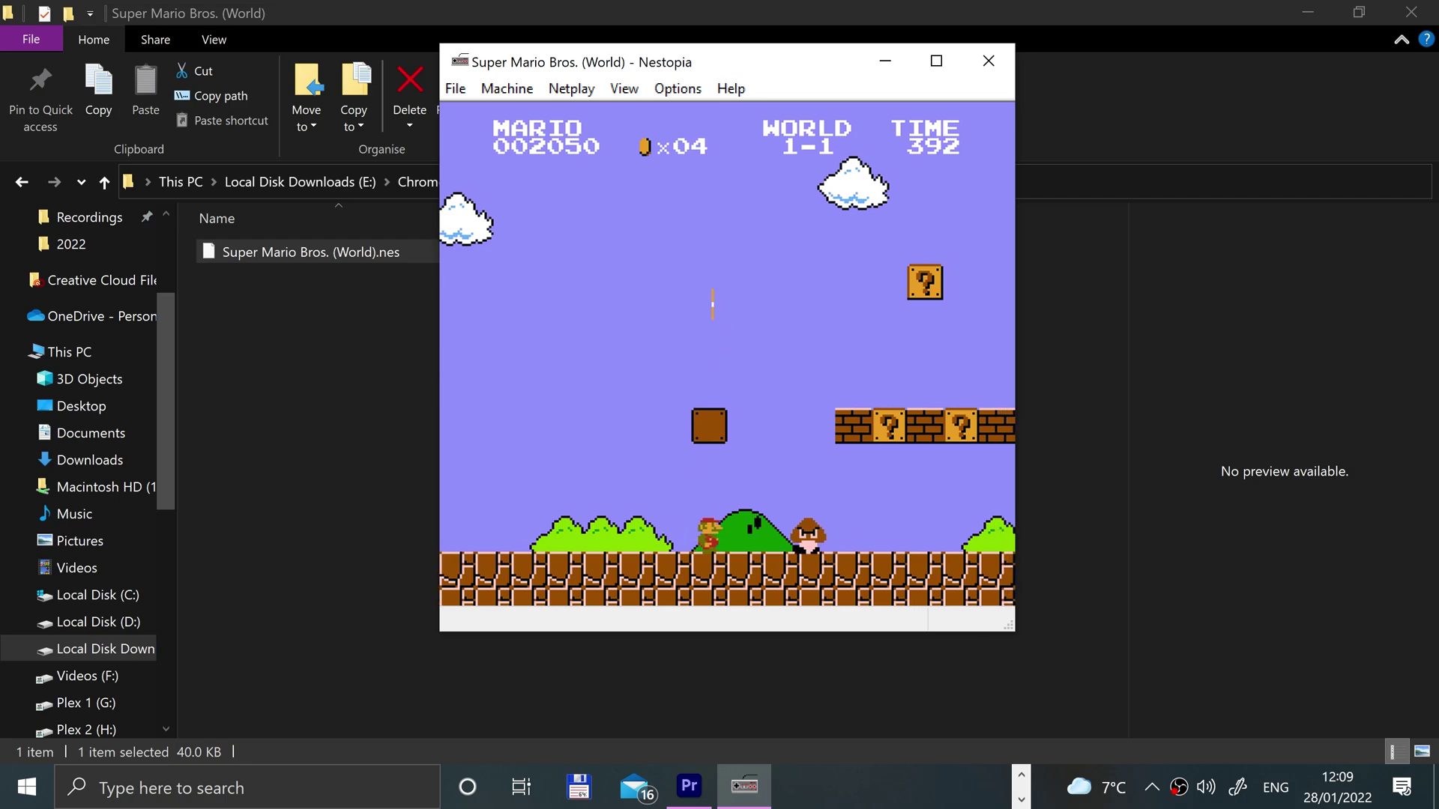
pyautogui.press('x')
pyautogui.press('Right')
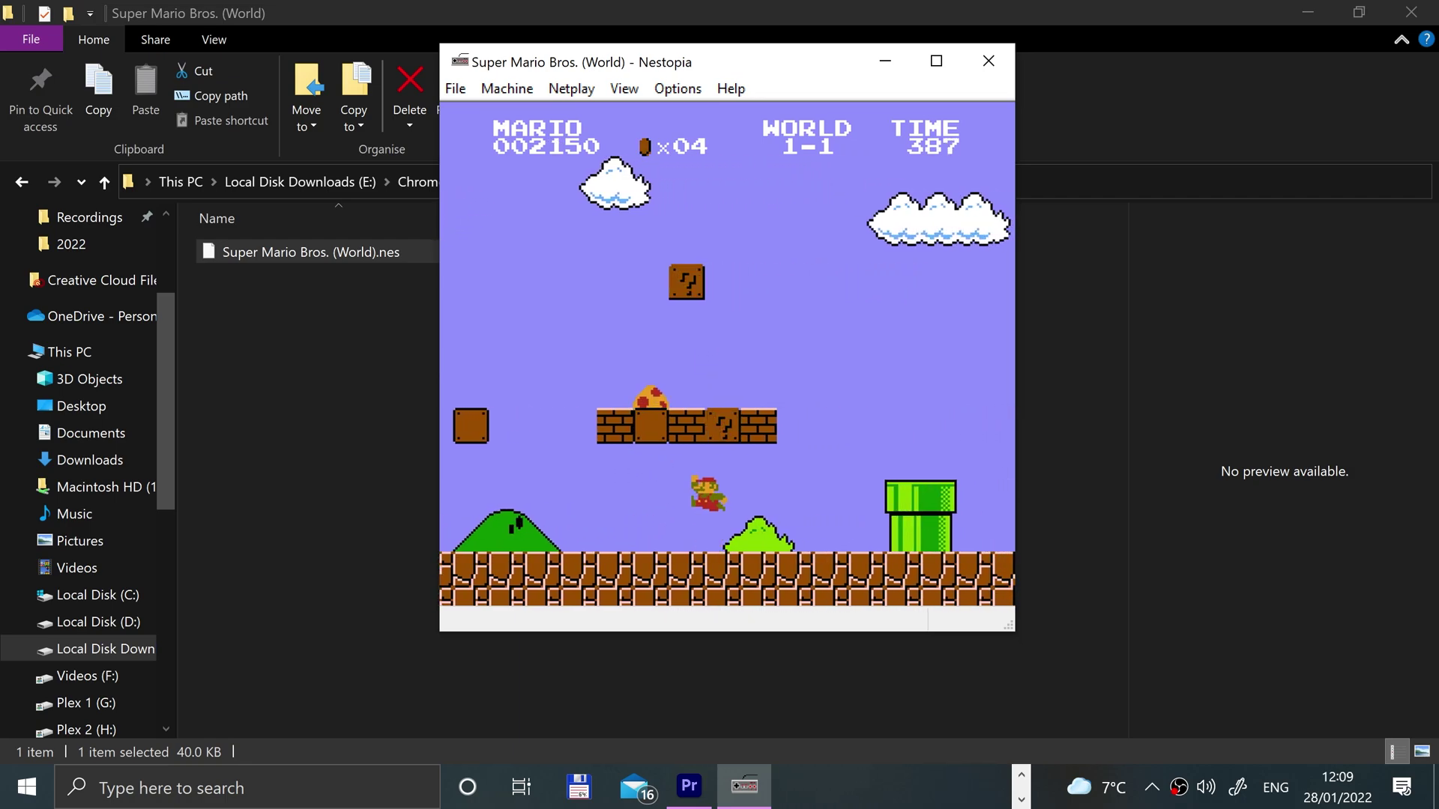
pyautogui.press('x')
pyautogui.press('x')
pyautogui.press('Right')
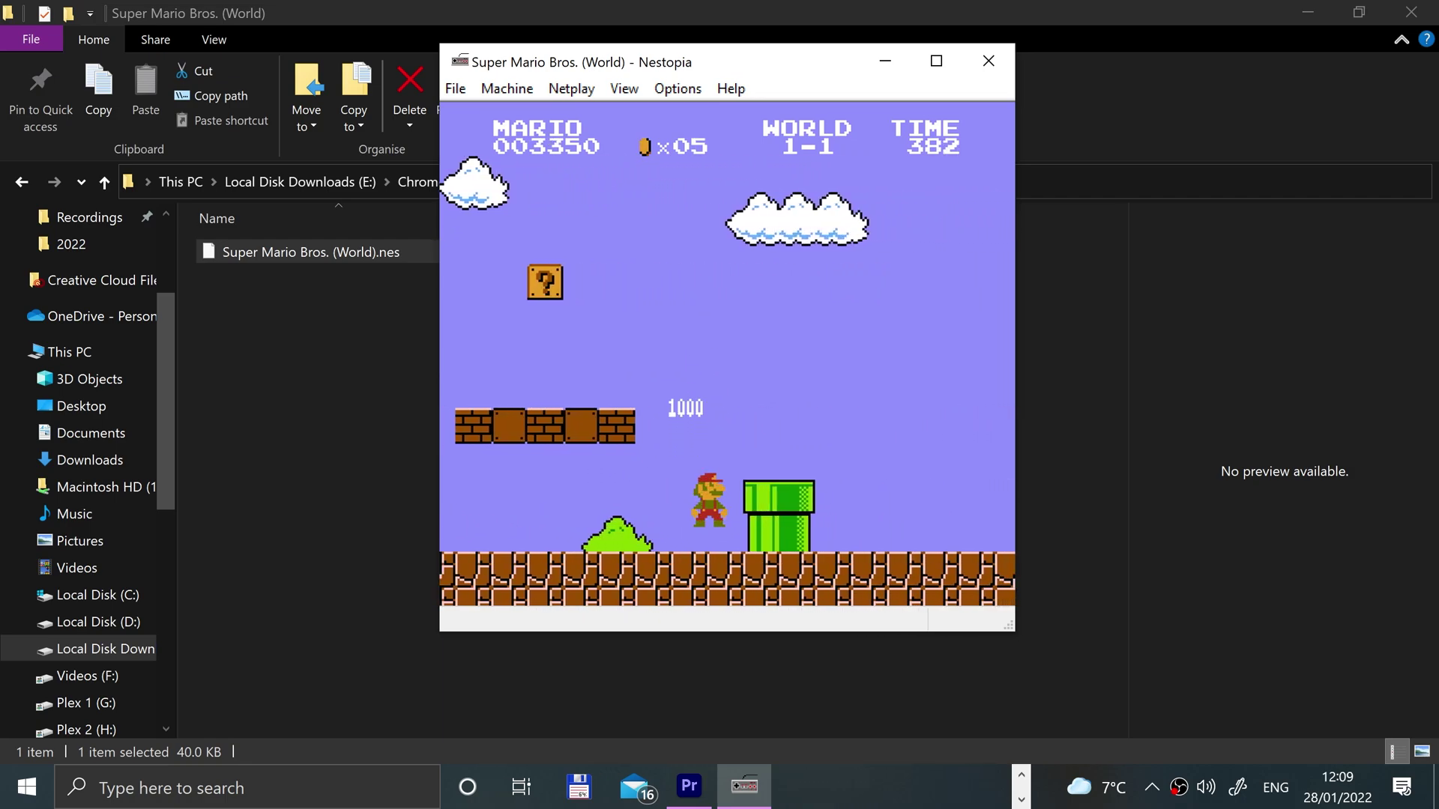
# Climb back onto the brick row to hit the upper question block, and jump past the first pipe.
pyautogui.press('Left')
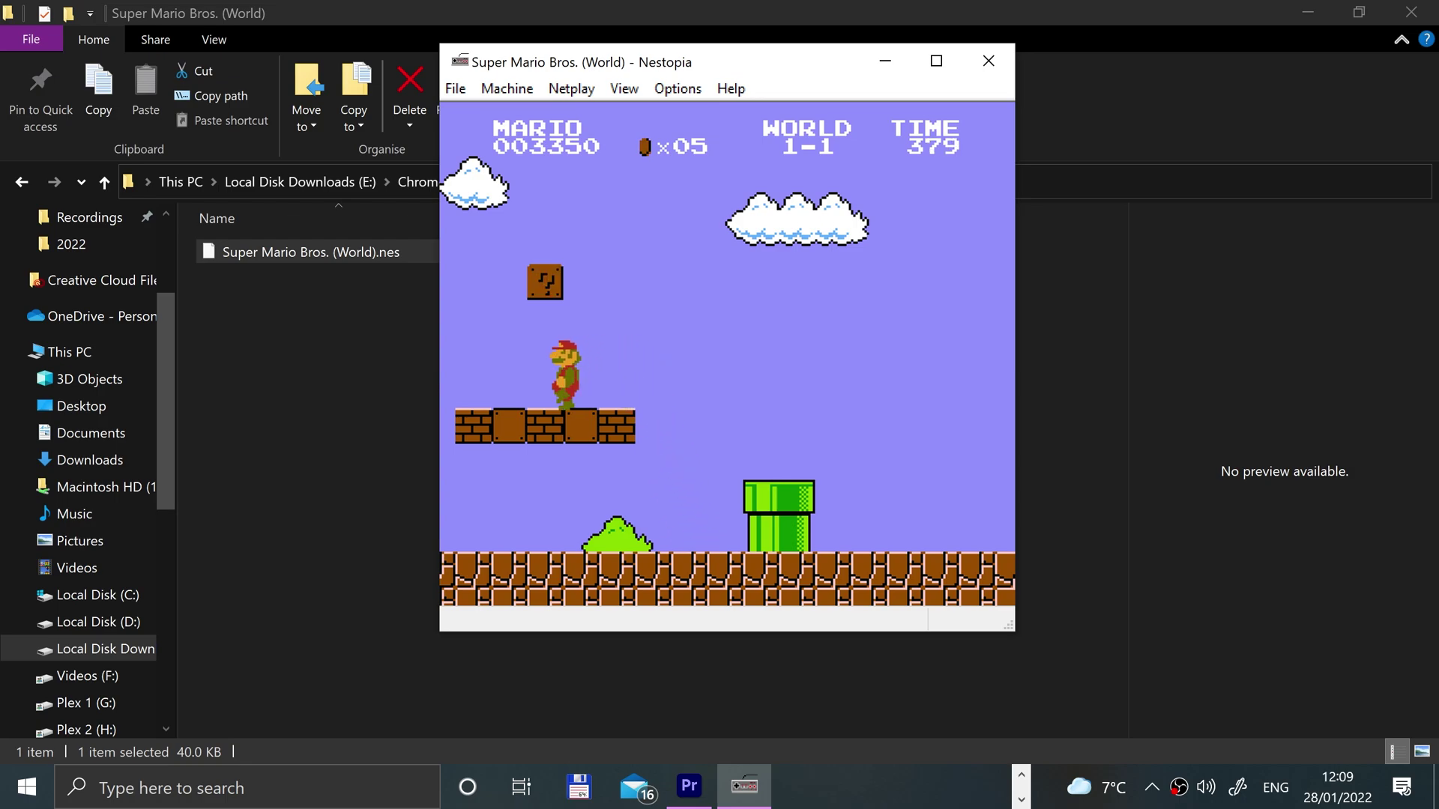
pyautogui.press('x')
pyautogui.press('Right')
pyautogui.press('x')
pyautogui.press('Right')
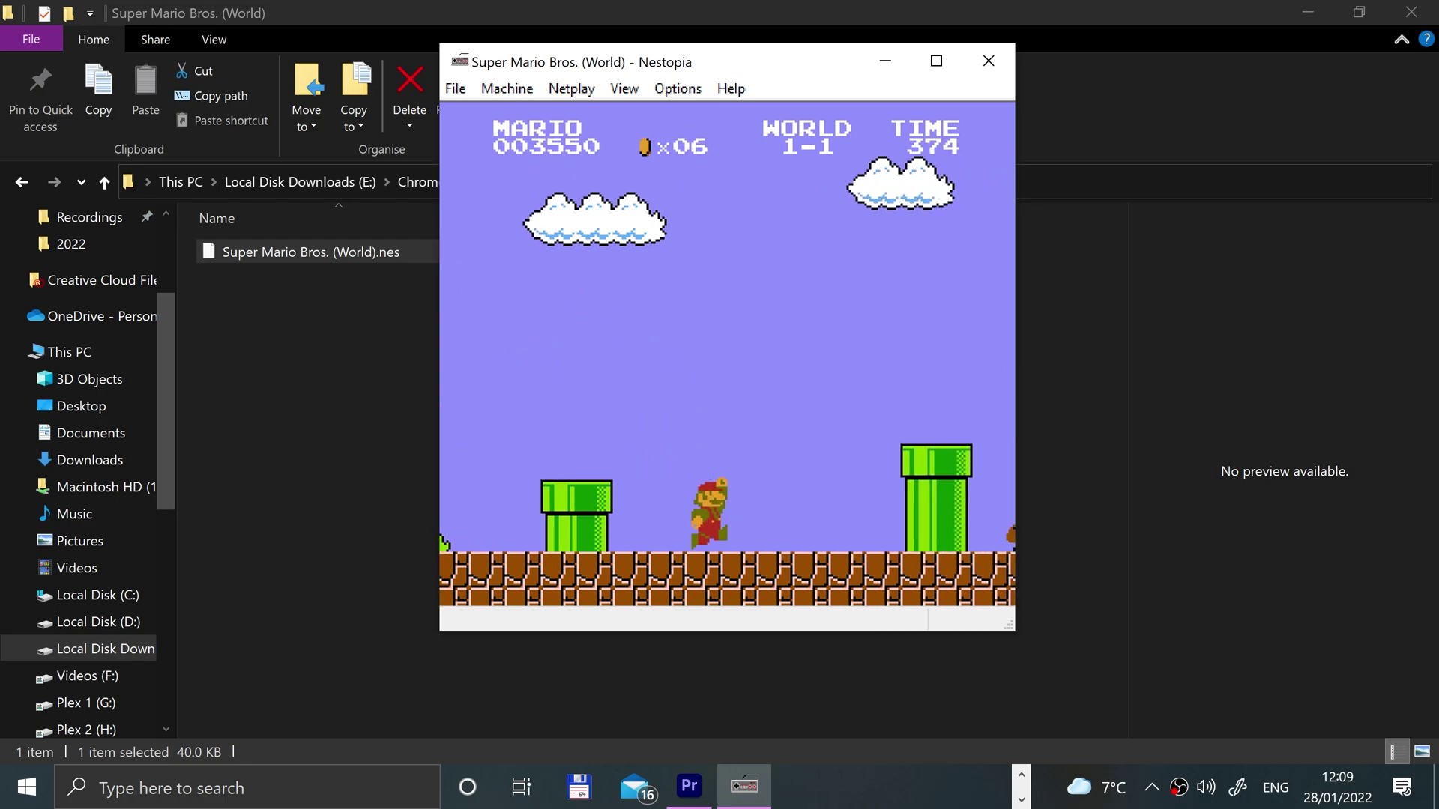
# Jump over the remaining pipes while stomping on Goombas, and leap towards the far side of the first gap.
pyautogui.press('x')
pyautogui.press('Right')
pyautogui.press('x')
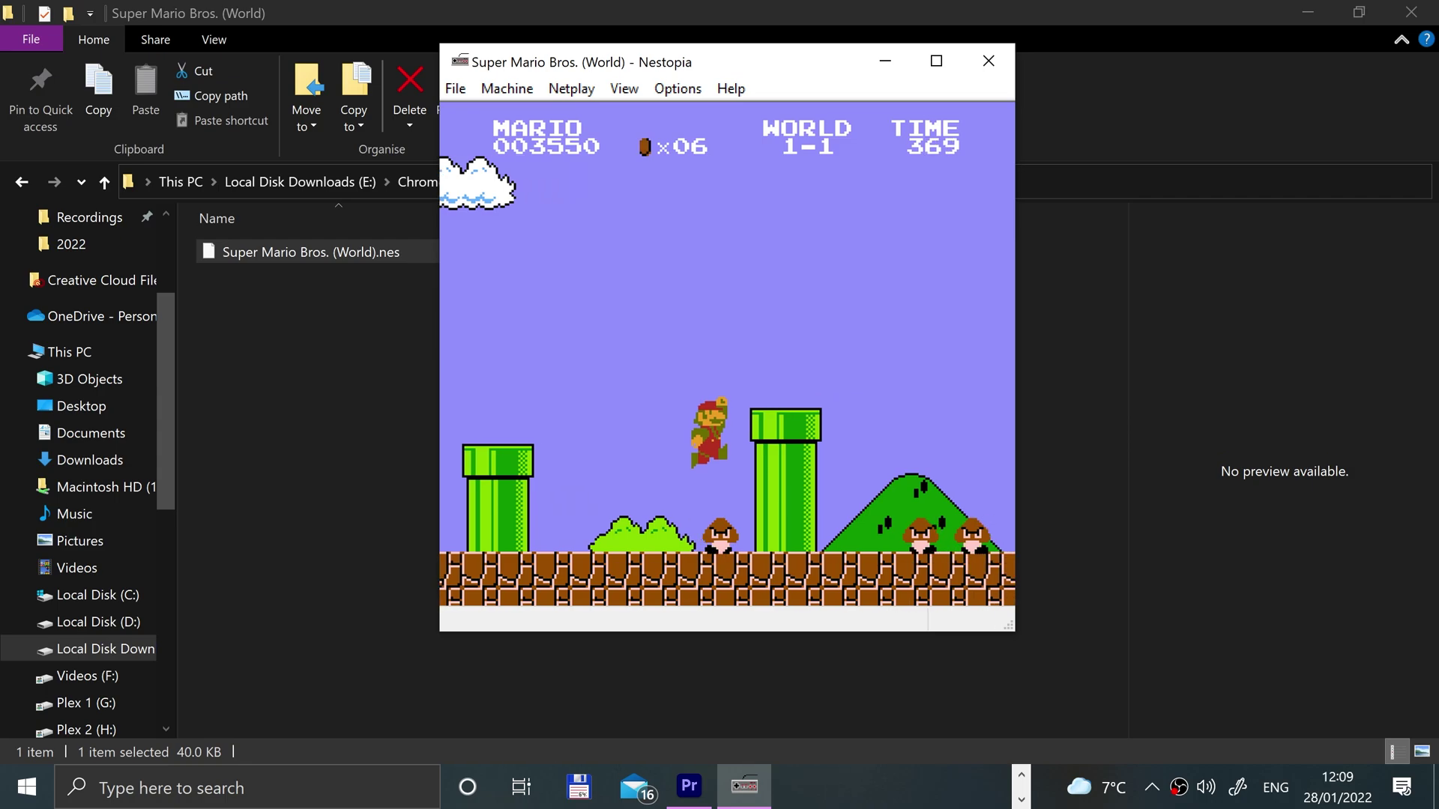
pyautogui.press('Right')
pyautogui.press('x')
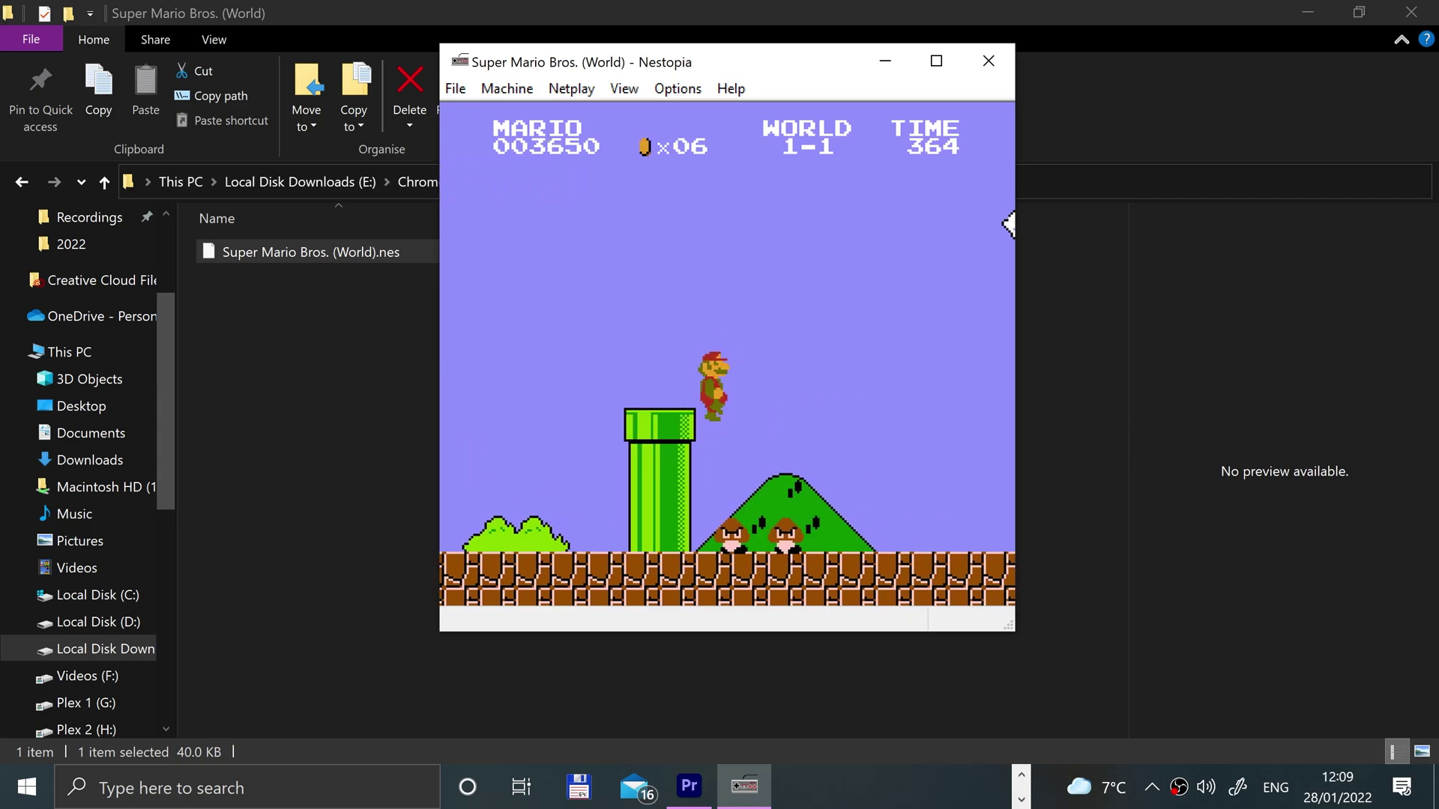
pyautogui.press('Right')
pyautogui.press('x')
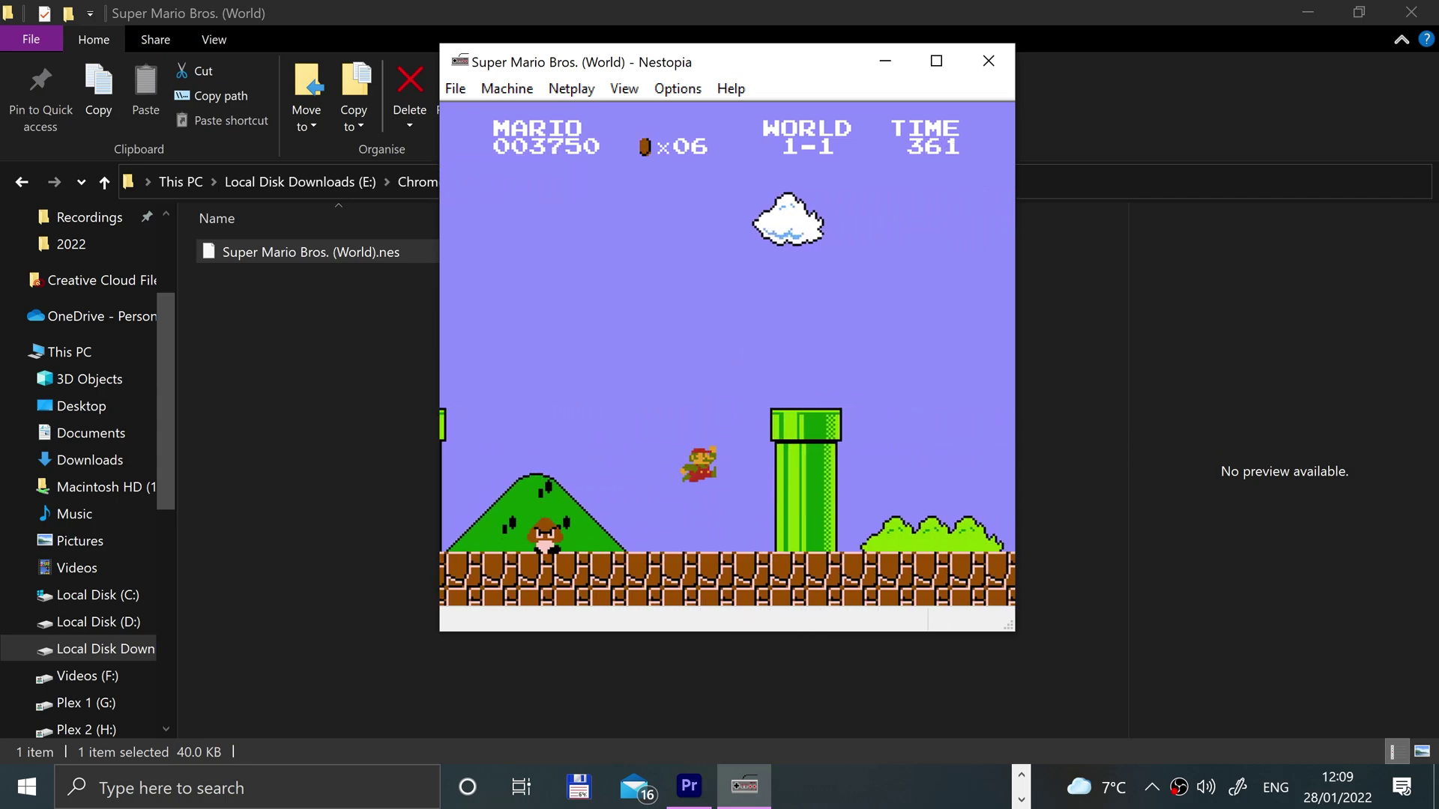
pyautogui.press('Right')
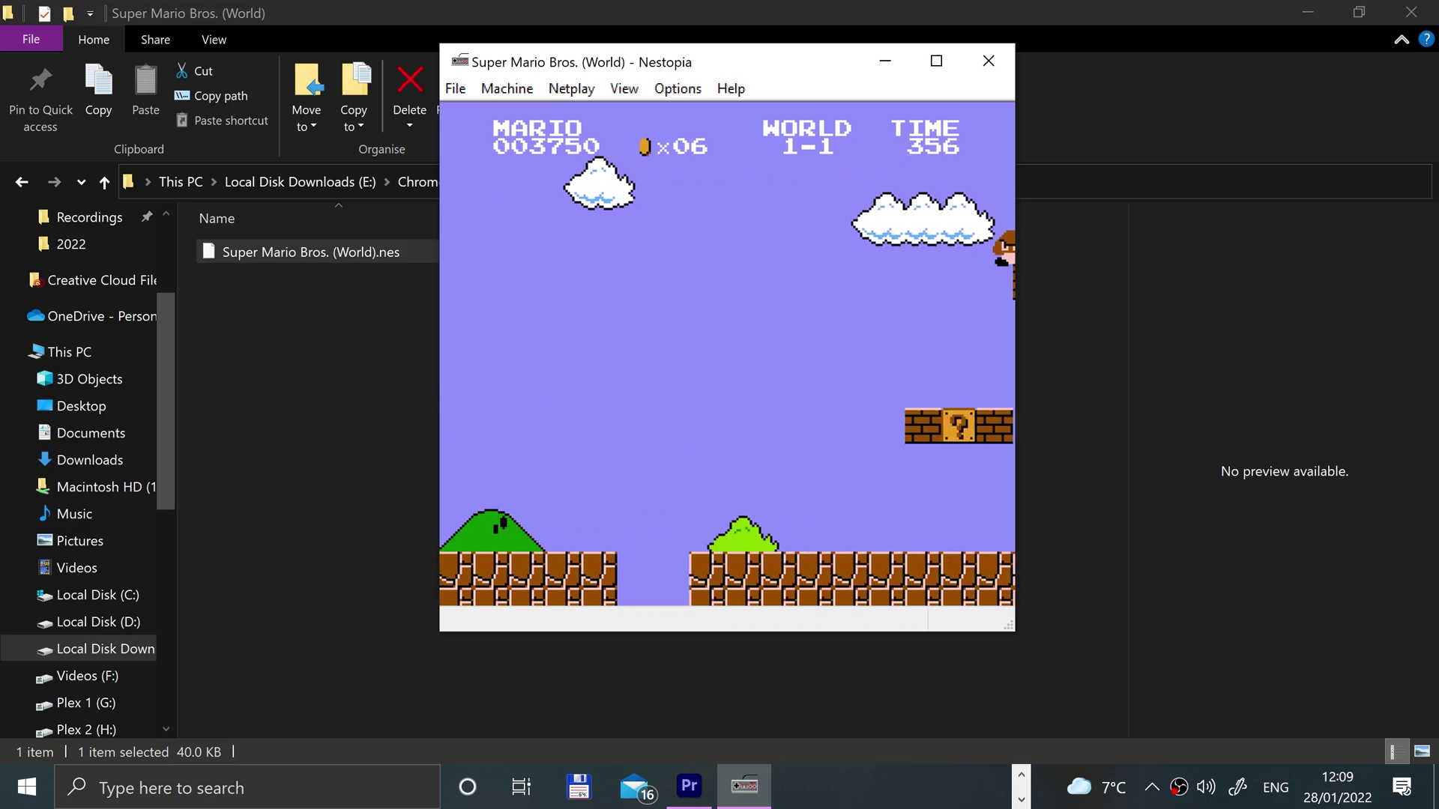
# Hit the question block in the short brick row after the gap and collect its mushroom.
pyautogui.press('x')
pyautogui.press('Right')
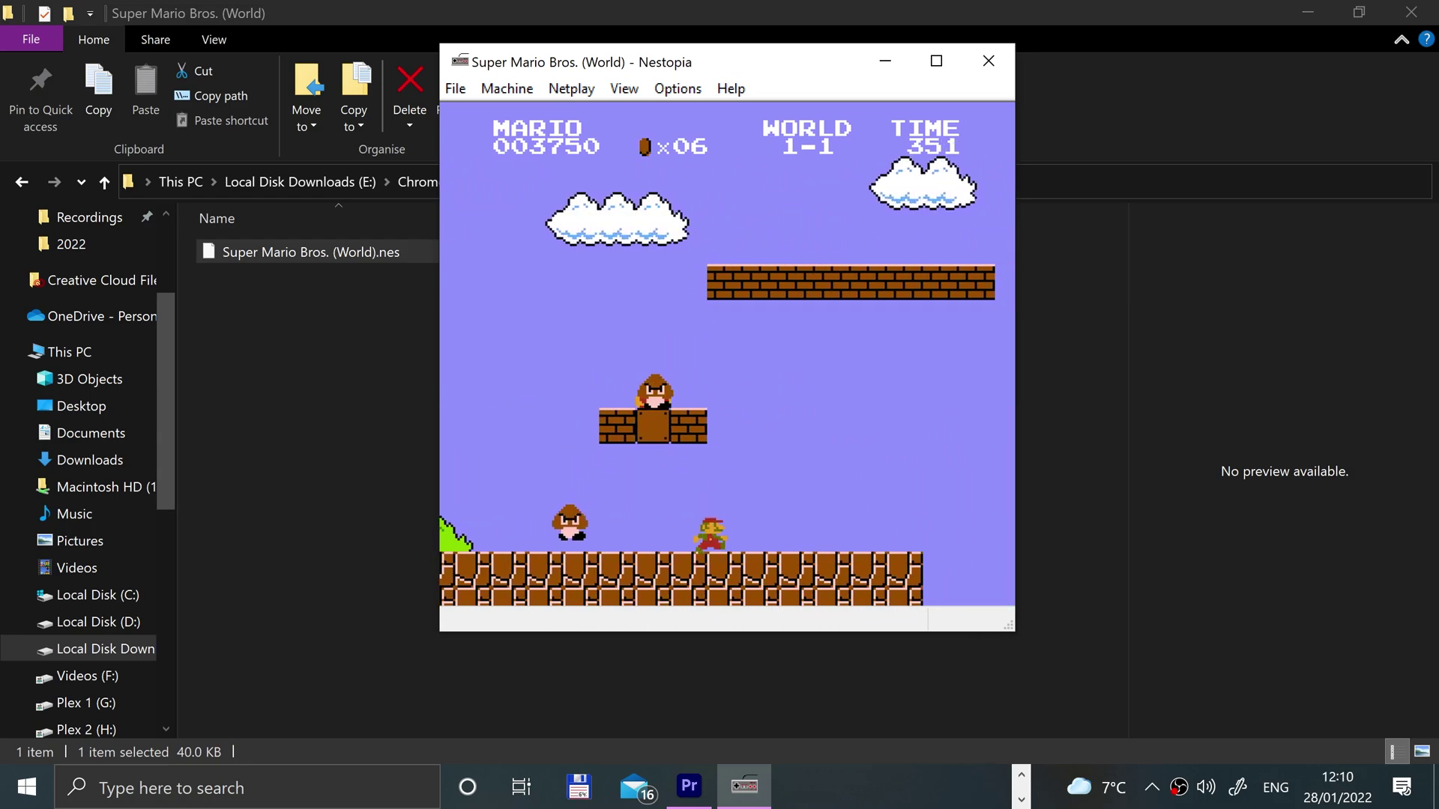
pyautogui.press('x')
pyautogui.press('Right')
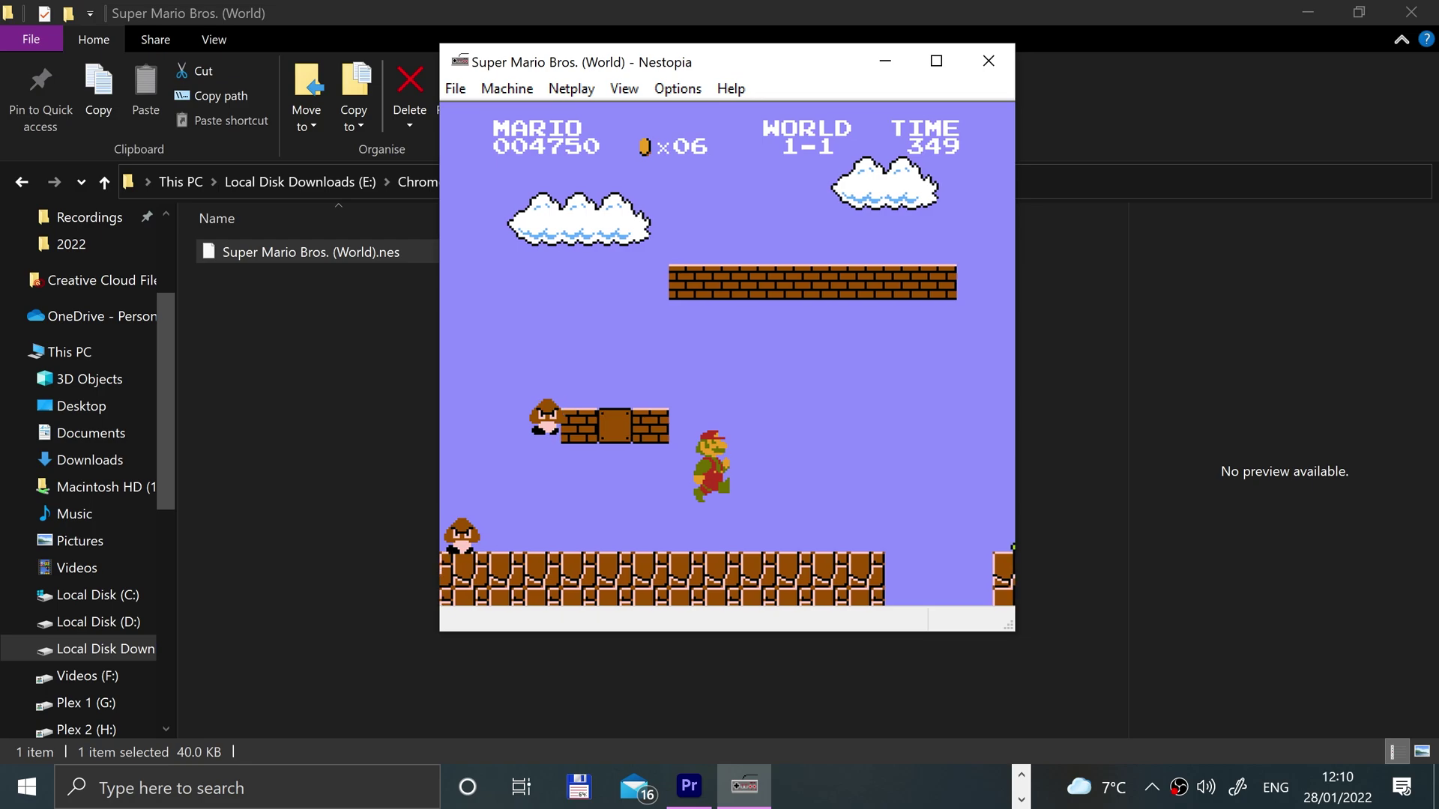
# Climb onto the short brick row, cross the high brick platforms over the second gap, and drop to the ground past the Goombas.
pyautogui.press('Left')
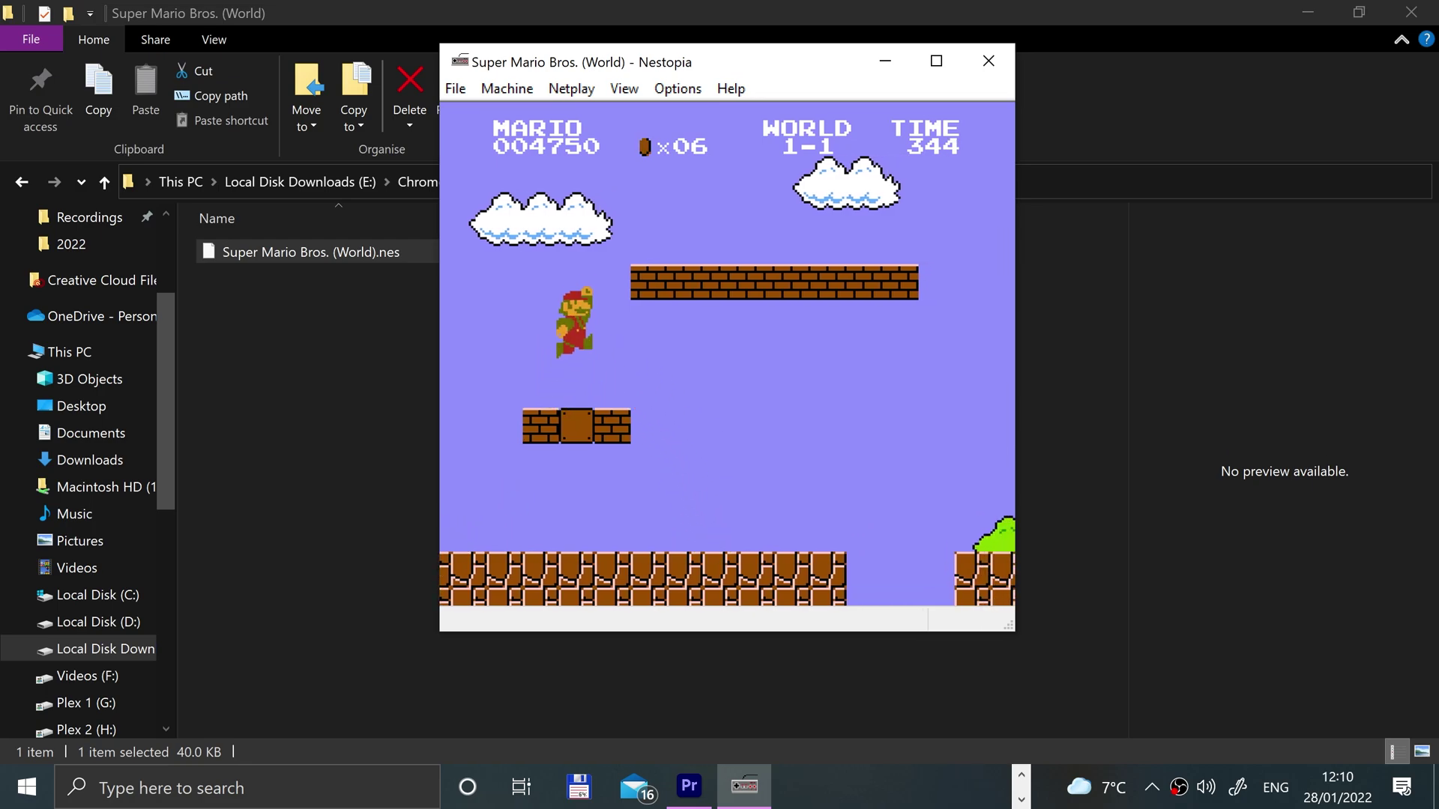
pyautogui.press('Right')
pyautogui.press('x')
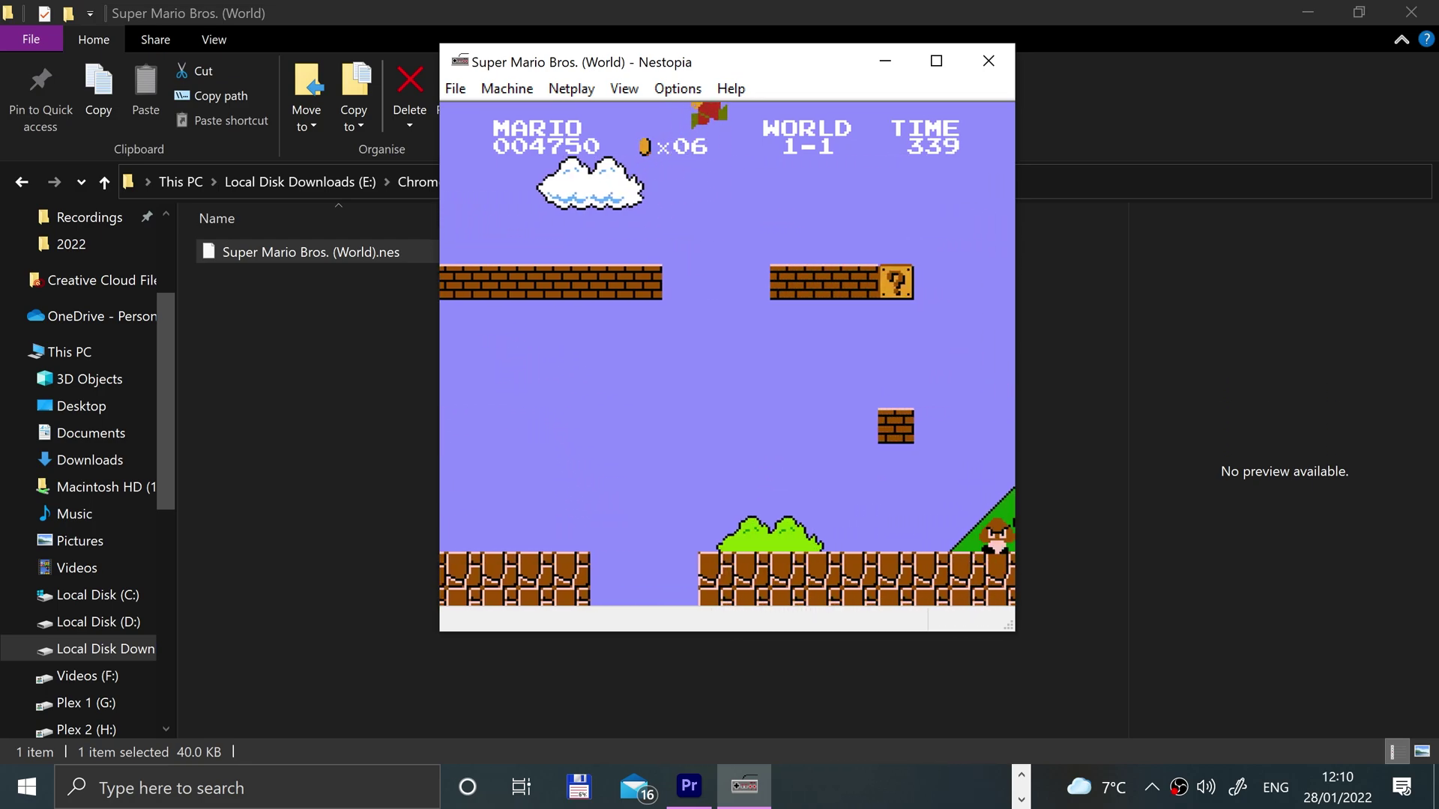
pyautogui.press('Right')
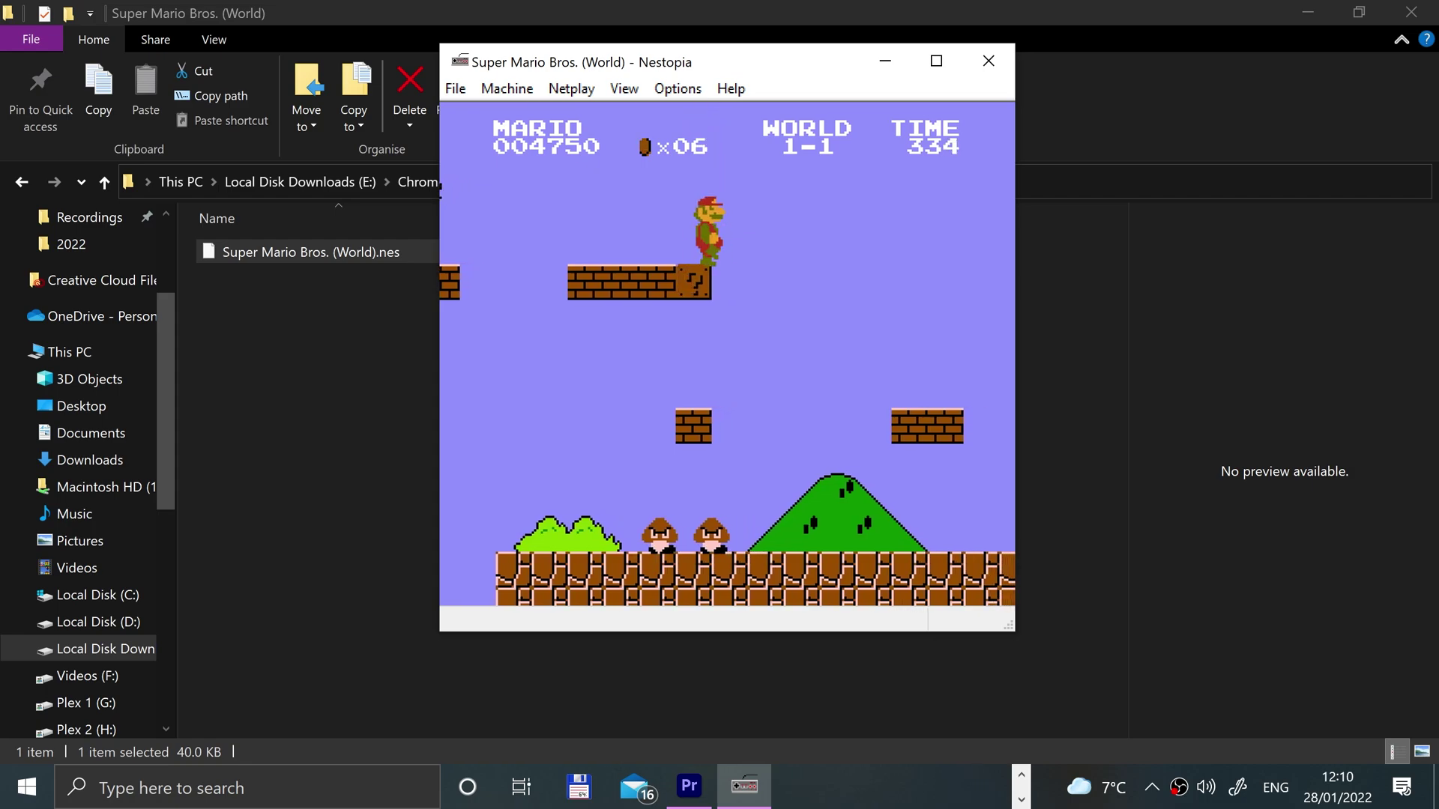
pyautogui.press('Right')
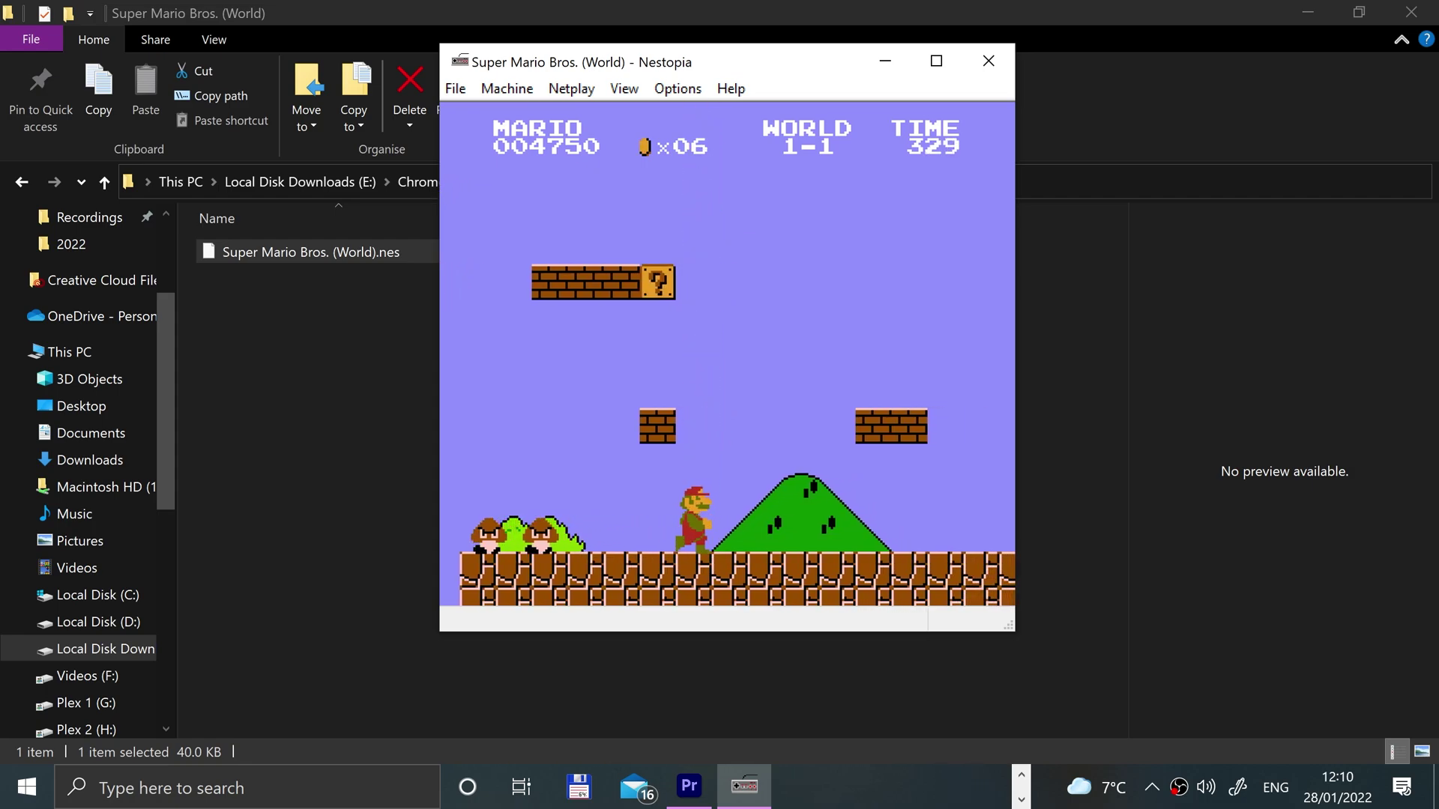
# Hit the question block at the end of the high brick row, and stomp the Koopa and kick its shell away.
pyautogui.press('Right')
pyautogui.press('x')
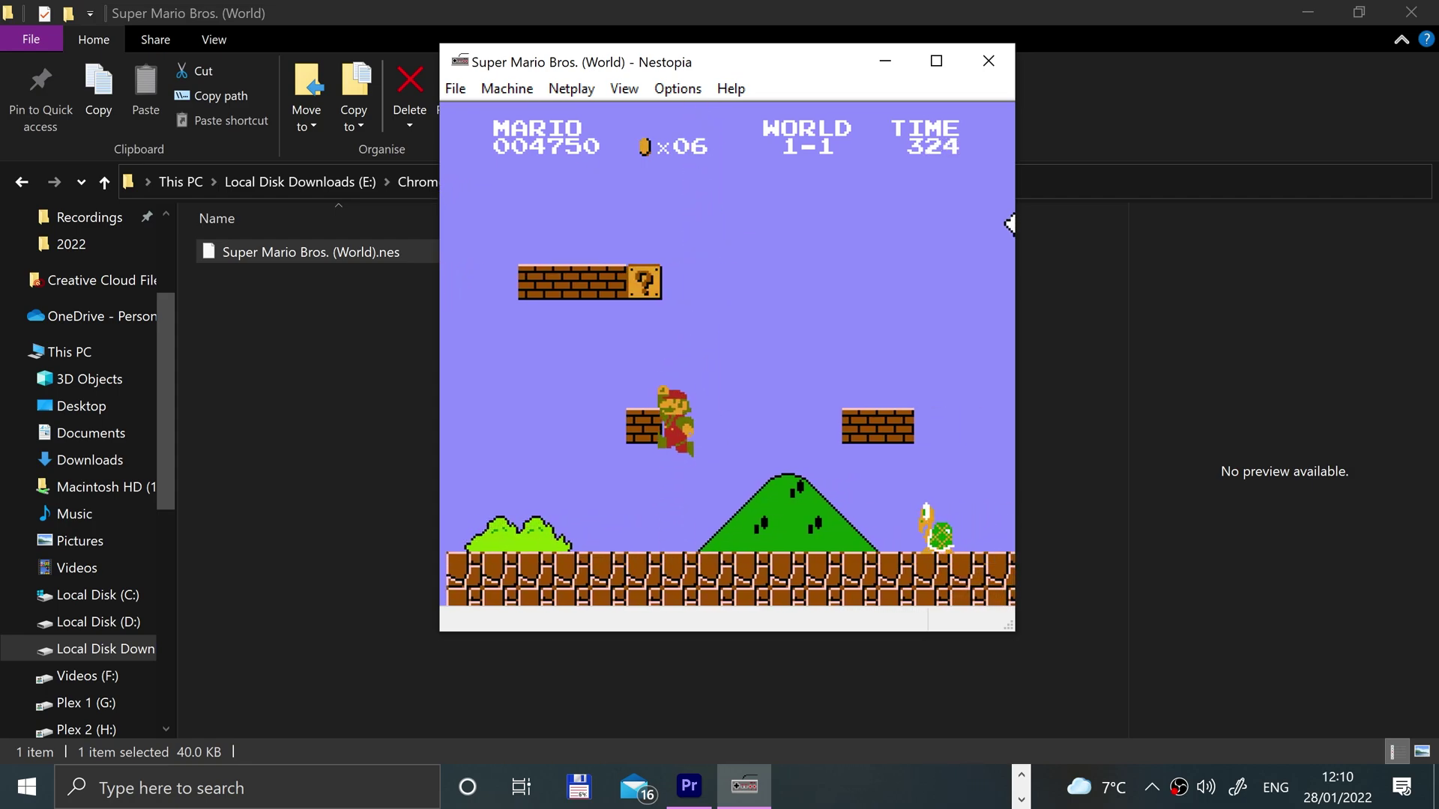
pyautogui.press('Right')
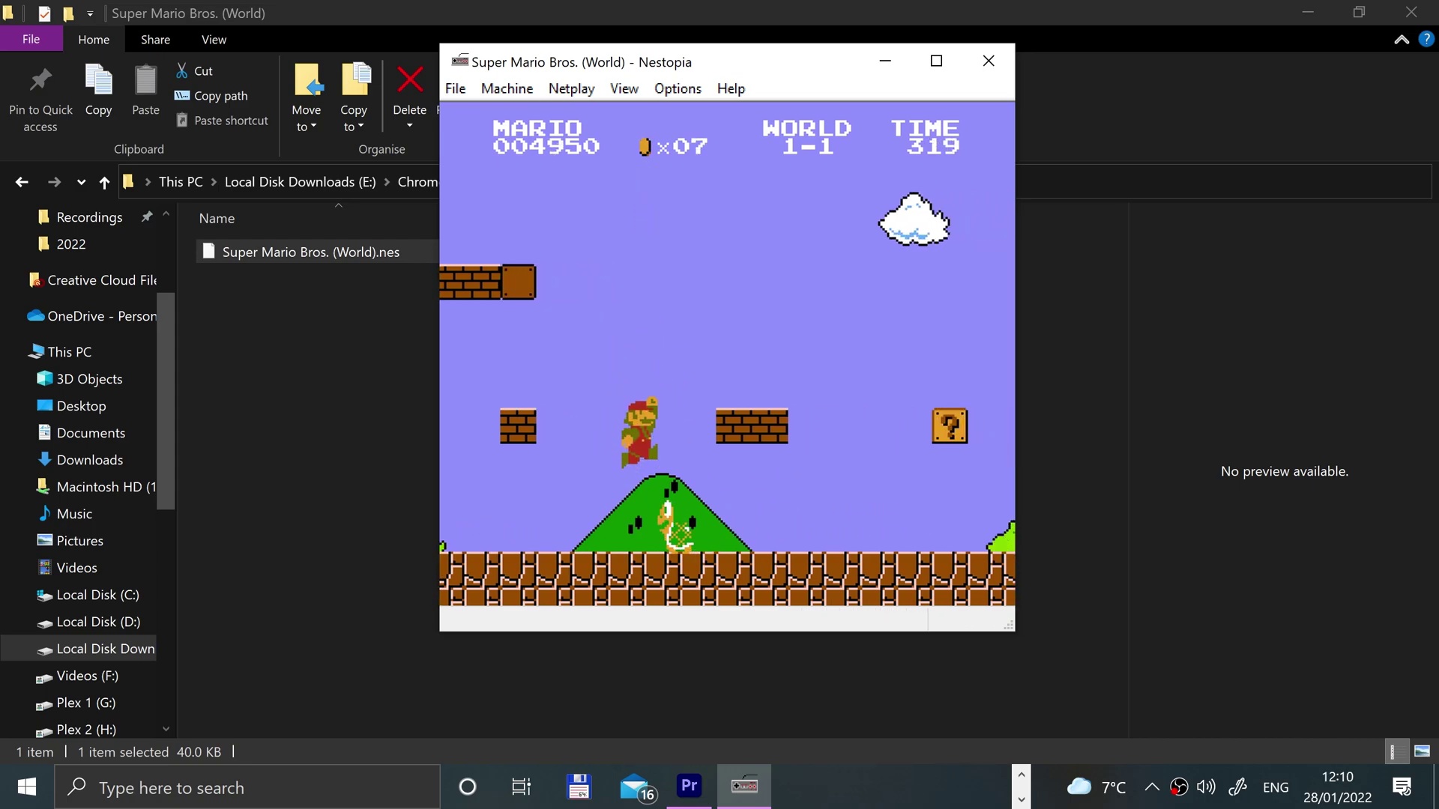
pyautogui.press('Left')
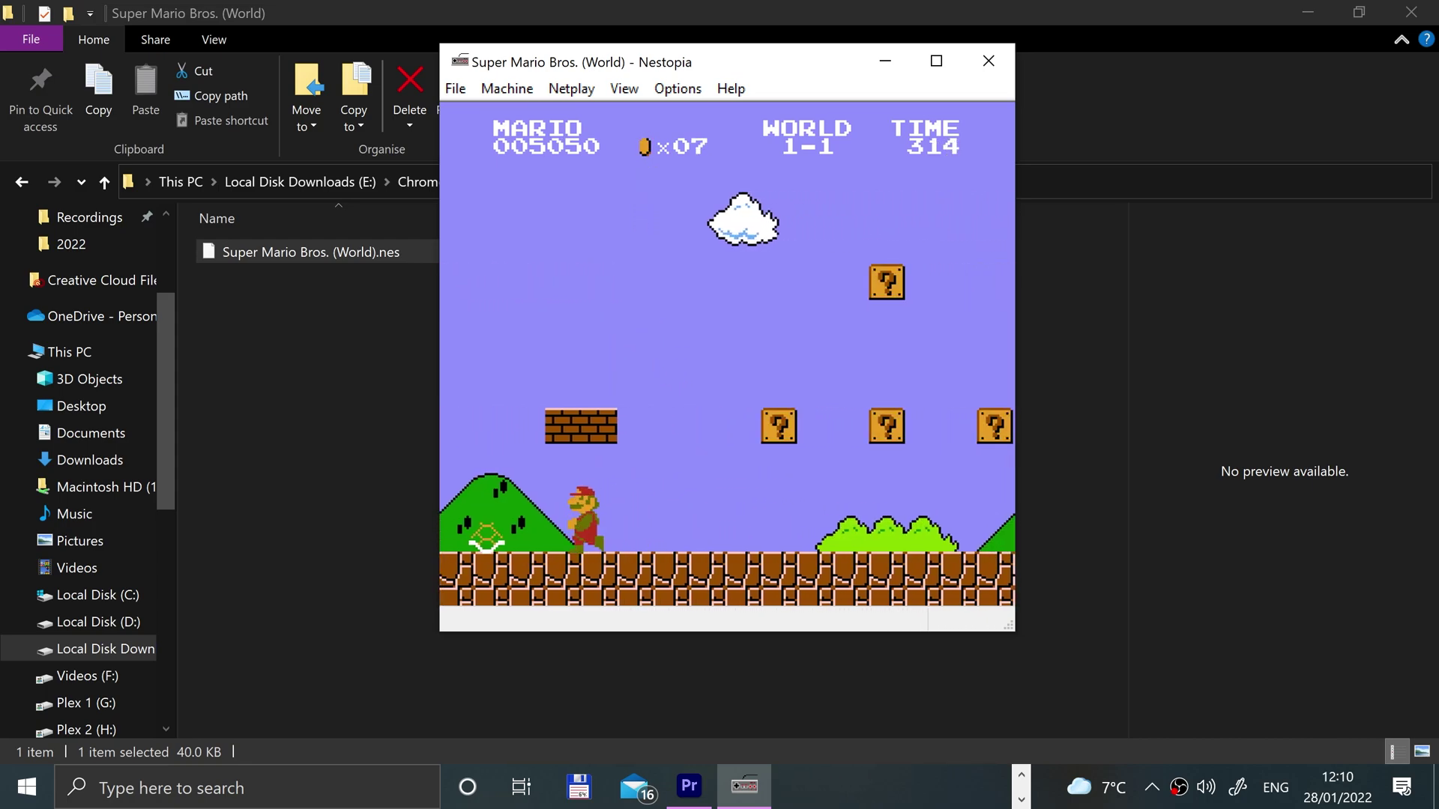
pyautogui.press('Right')
pyautogui.press('Right')
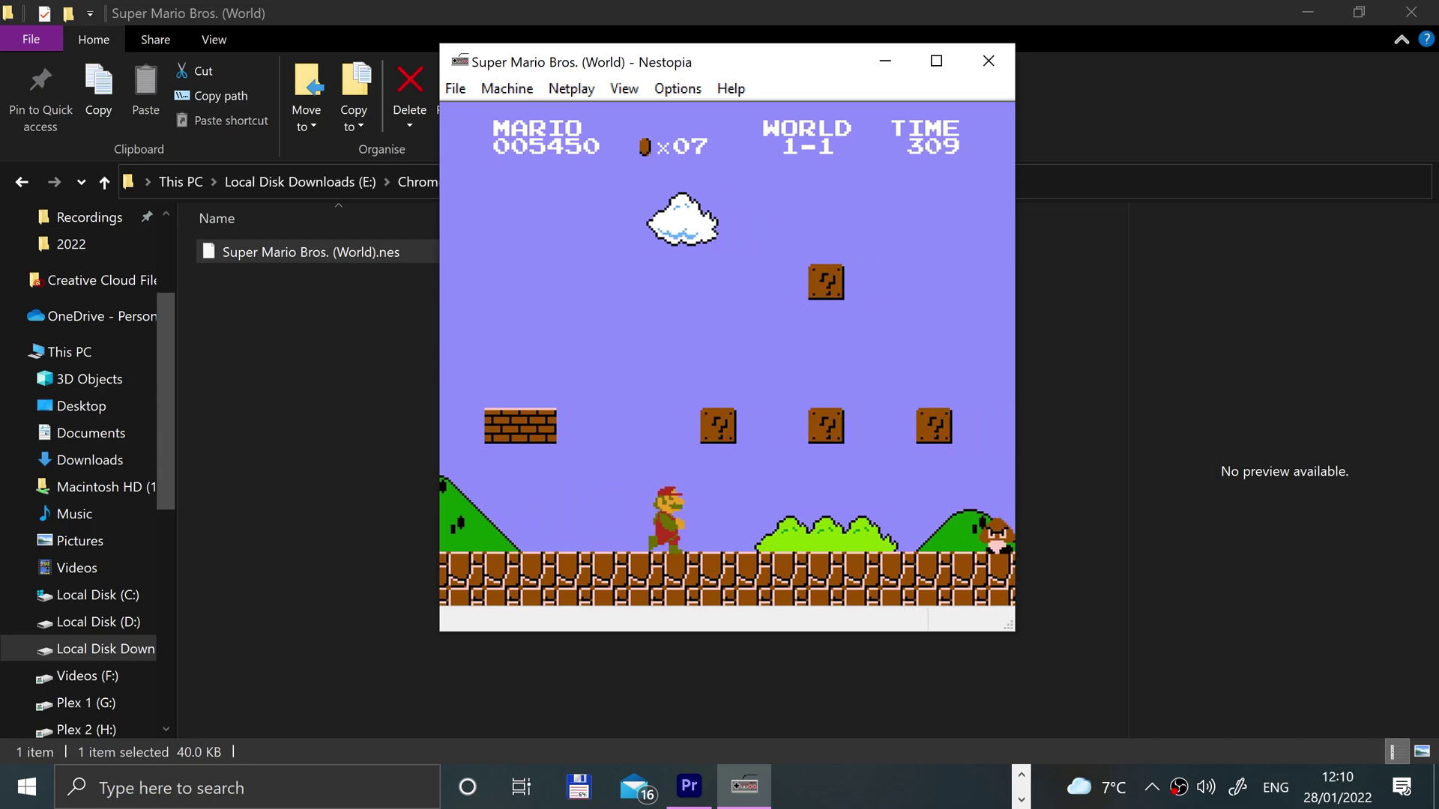
# Hit the first two lower question blocks and the upper one above them to release the fire flower.
pyautogui.press('x')
pyautogui.press('x')
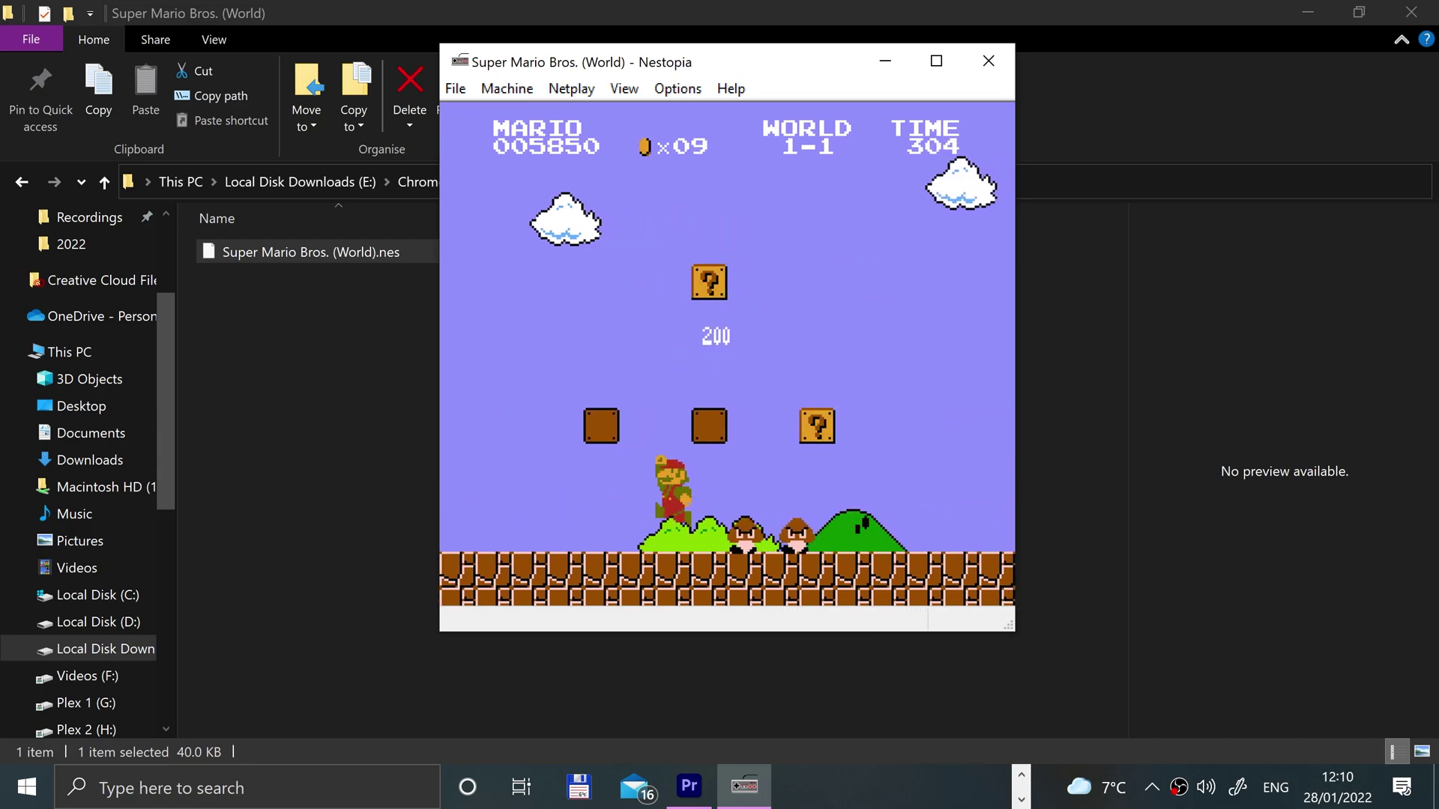
pyautogui.press('Right')
pyautogui.press('x')
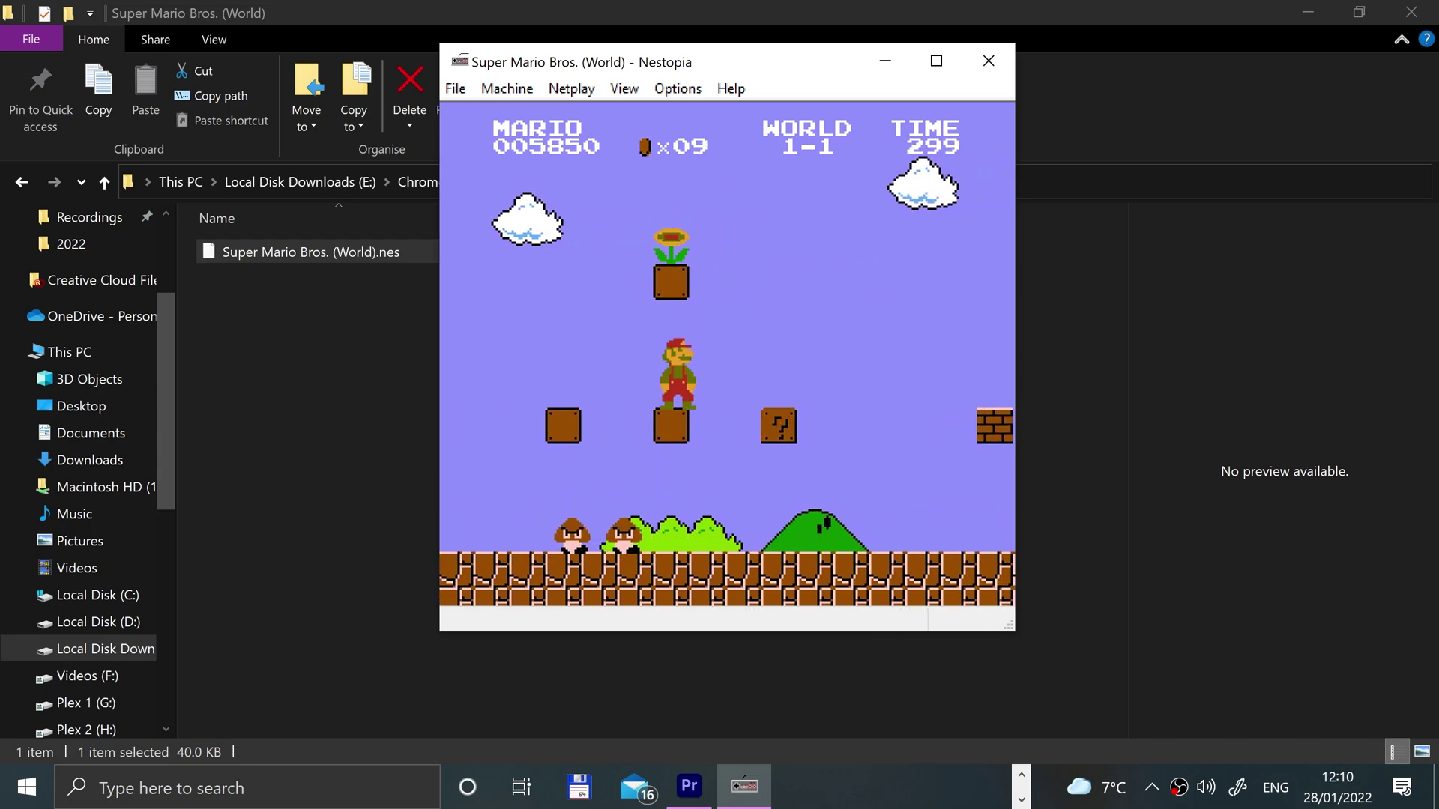
# Jump from the lower blocks onto the upper block and collect the fire flower.
pyautogui.press('Right')
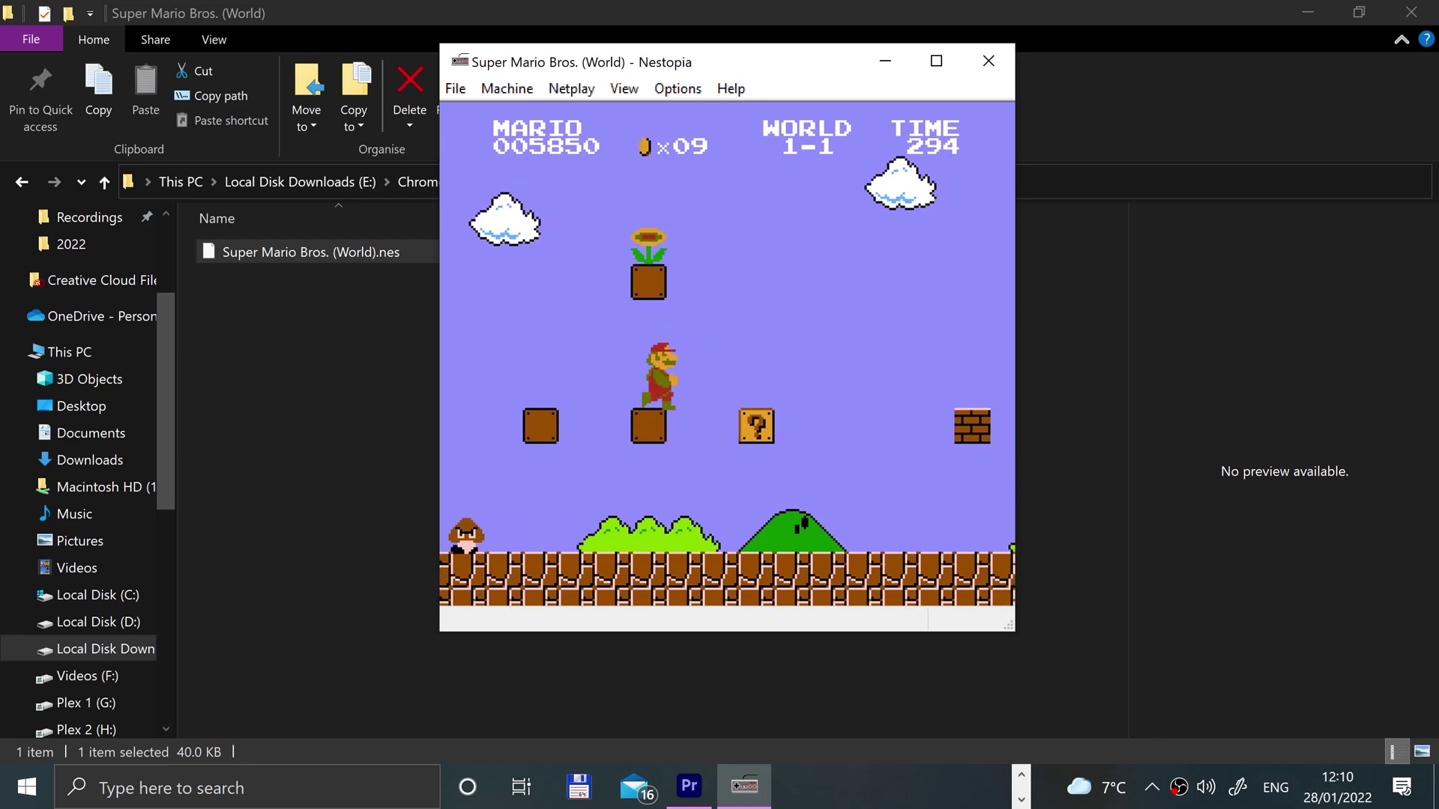
pyautogui.press('Right')
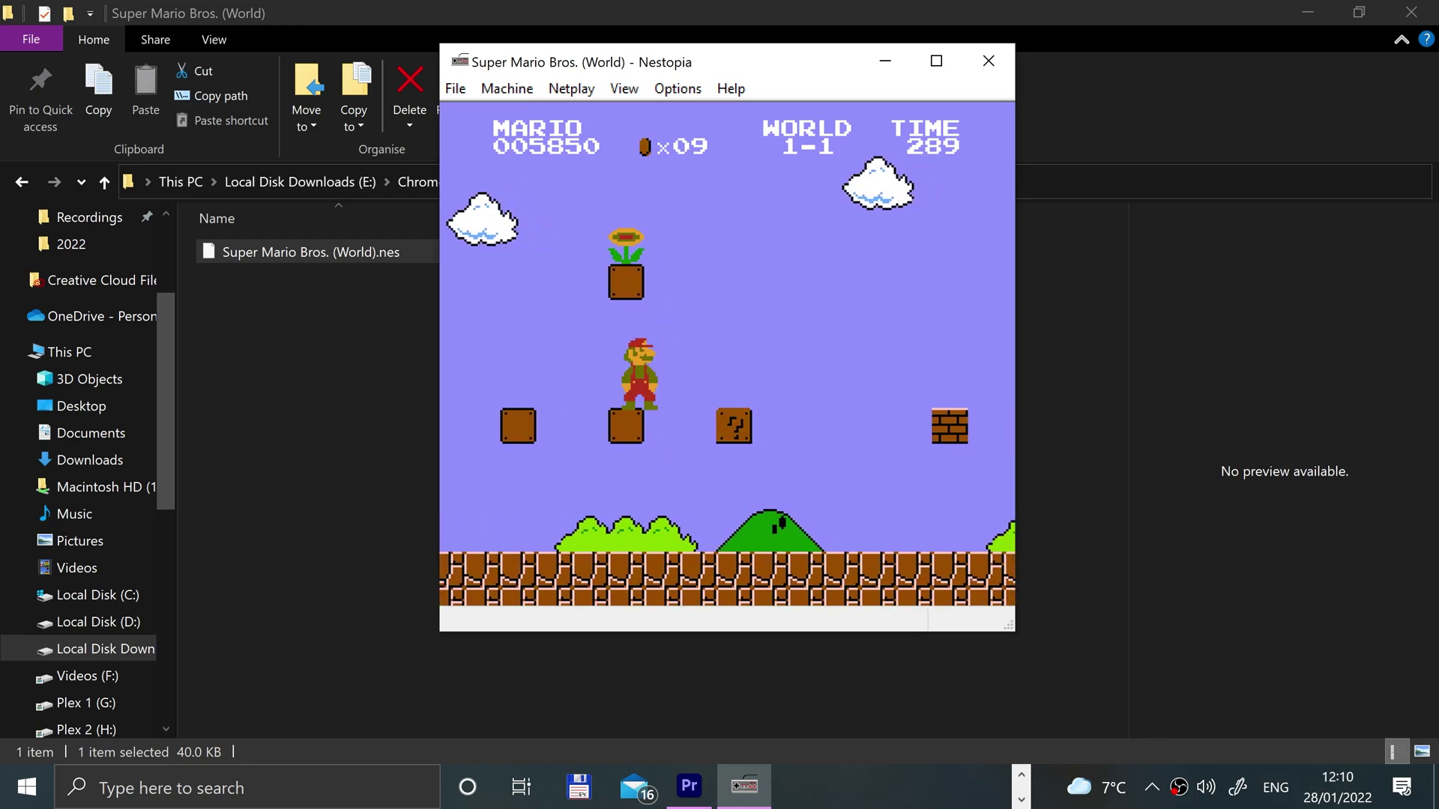
pyautogui.press('Right')
pyautogui.press('x')
pyautogui.press('Right')
pyautogui.press('x')
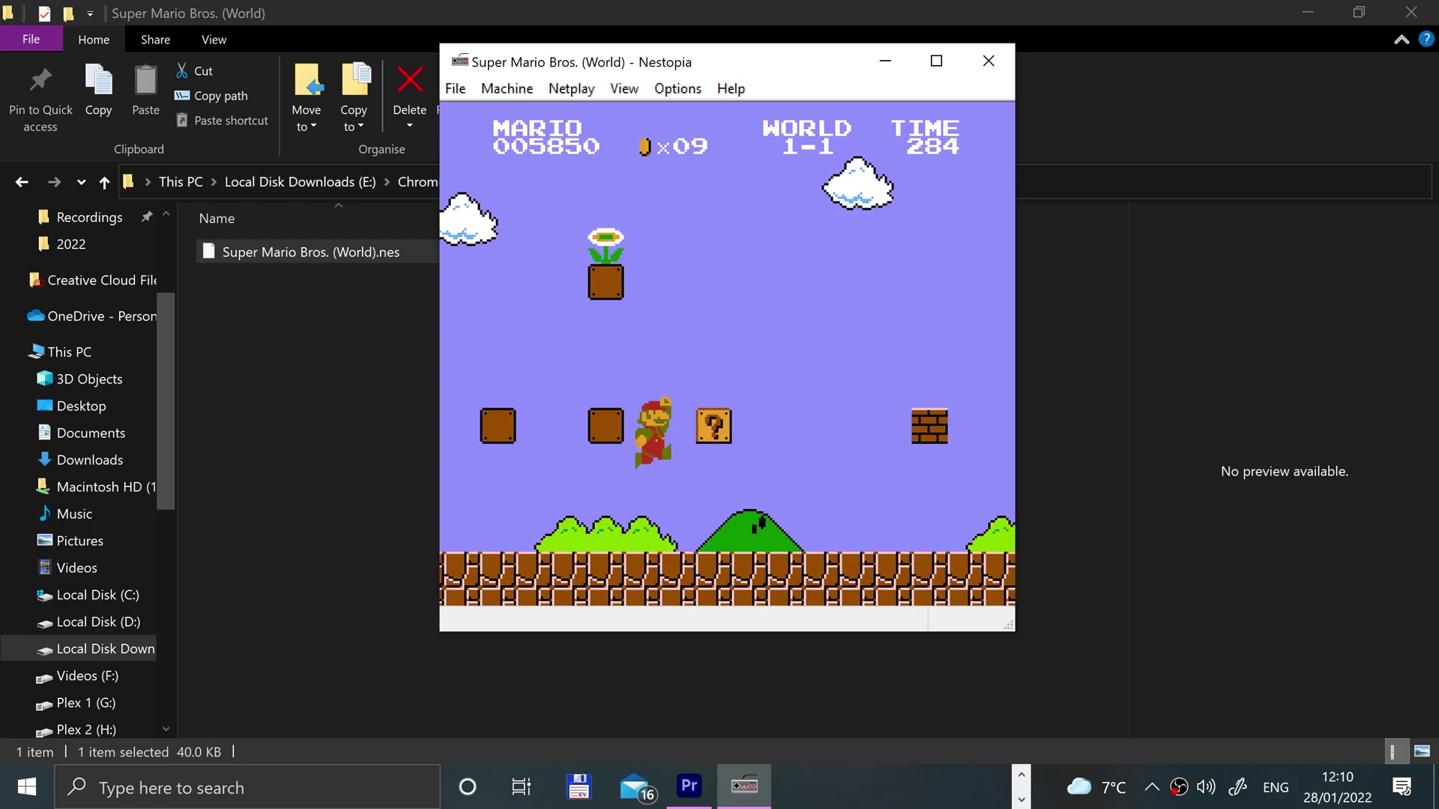
pyautogui.press('x')
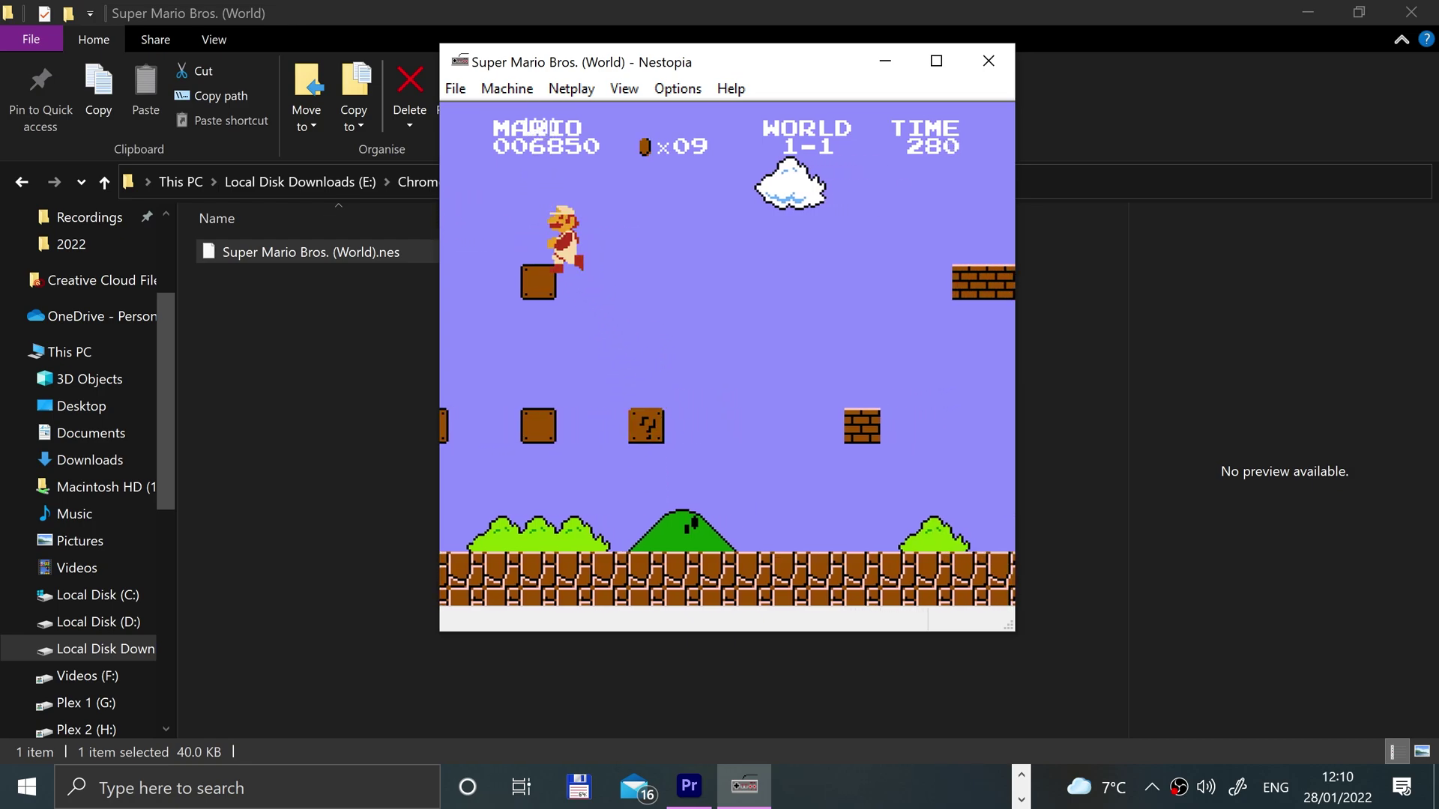
# Run on towards the first block staircase, shooting the approaching Goombas with fireballs.
pyautogui.press('Right')
pyautogui.press('z')
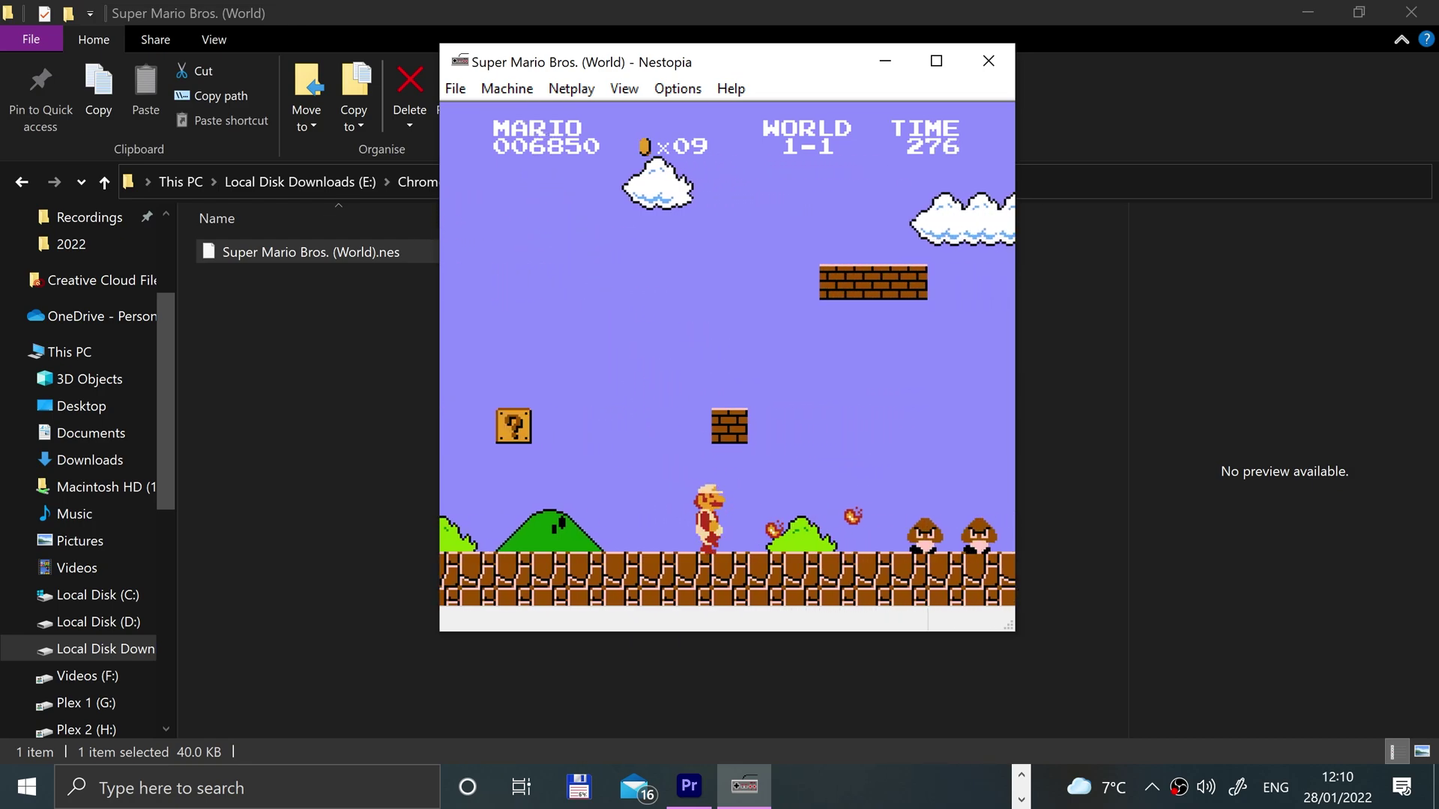
pyautogui.press('Right')
pyautogui.press('z')
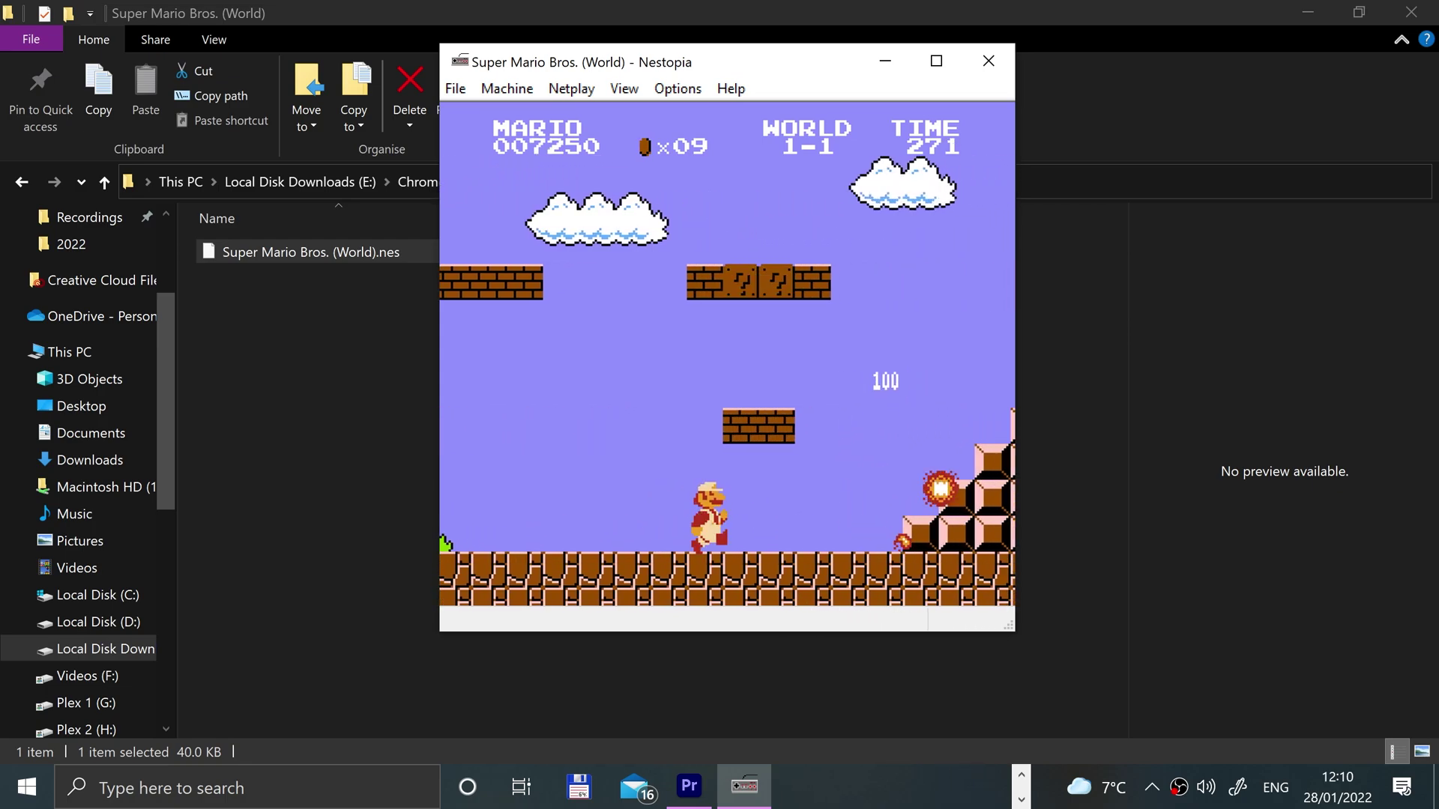
# Jump over the first pair of block staircases and across the gap between the second pair, throwing a fireball ahead.
pyautogui.press('Right')
pyautogui.press('x')
pyautogui.press('x')
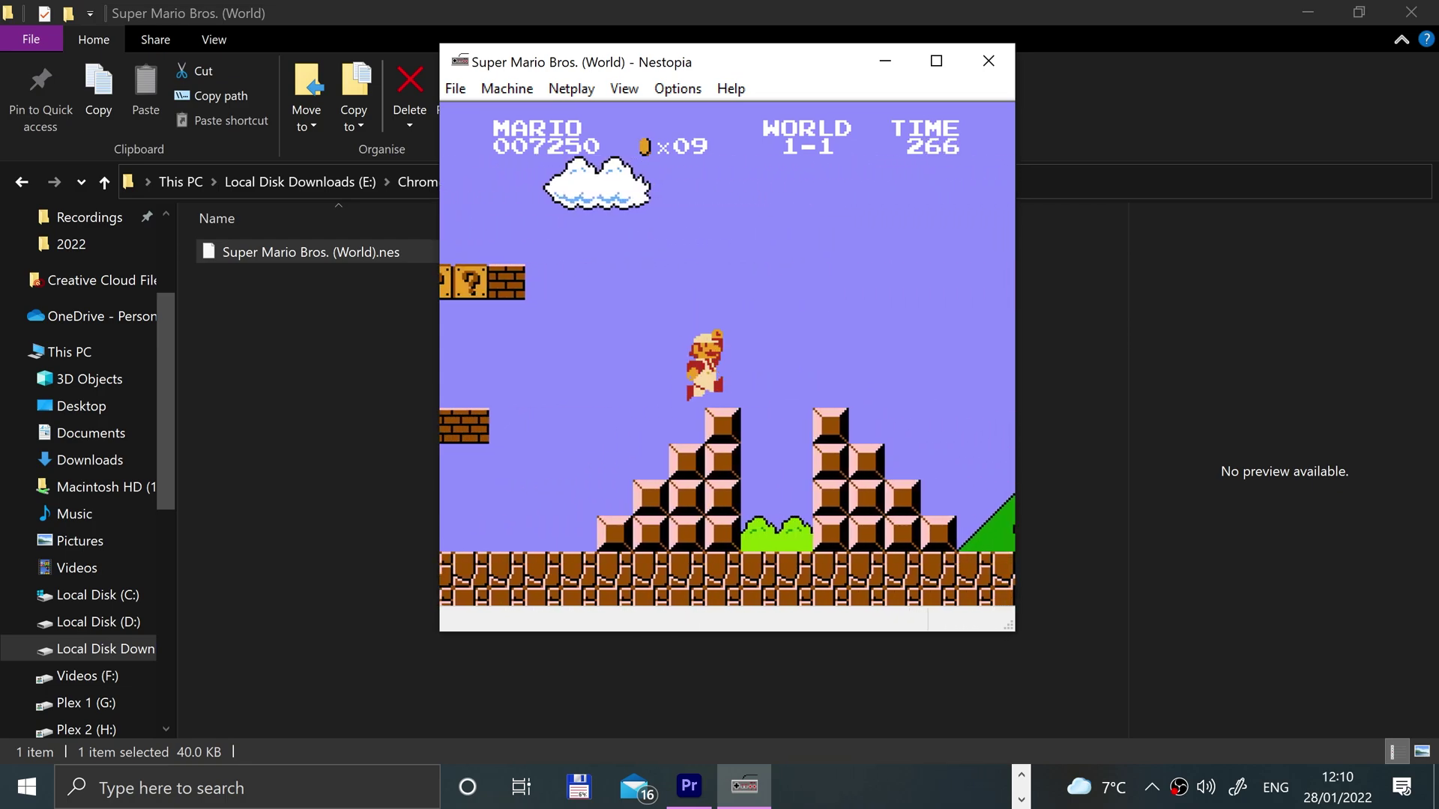
pyautogui.press('Right')
pyautogui.press('x')
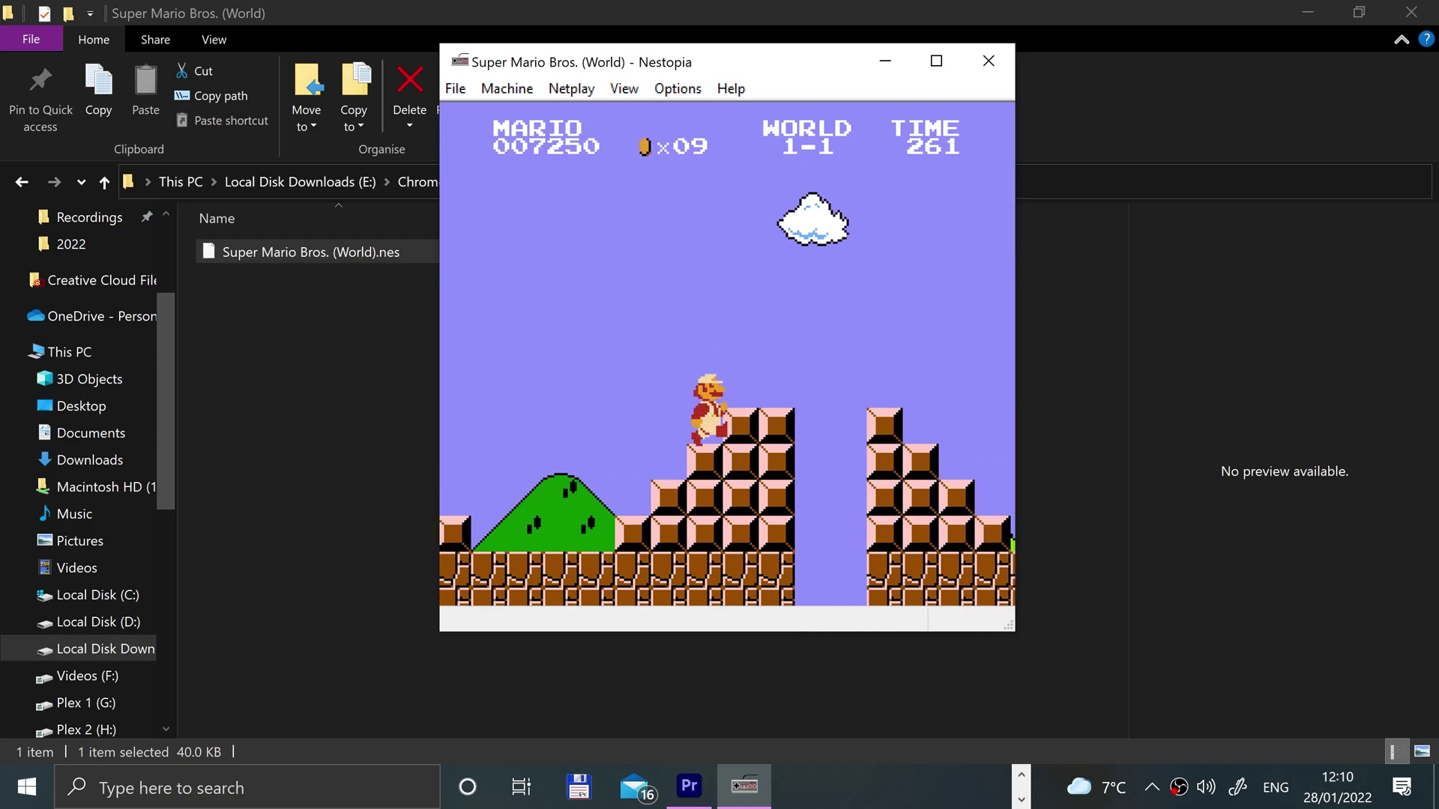
pyautogui.press('Right')
pyautogui.press('x')
pyautogui.press('z')
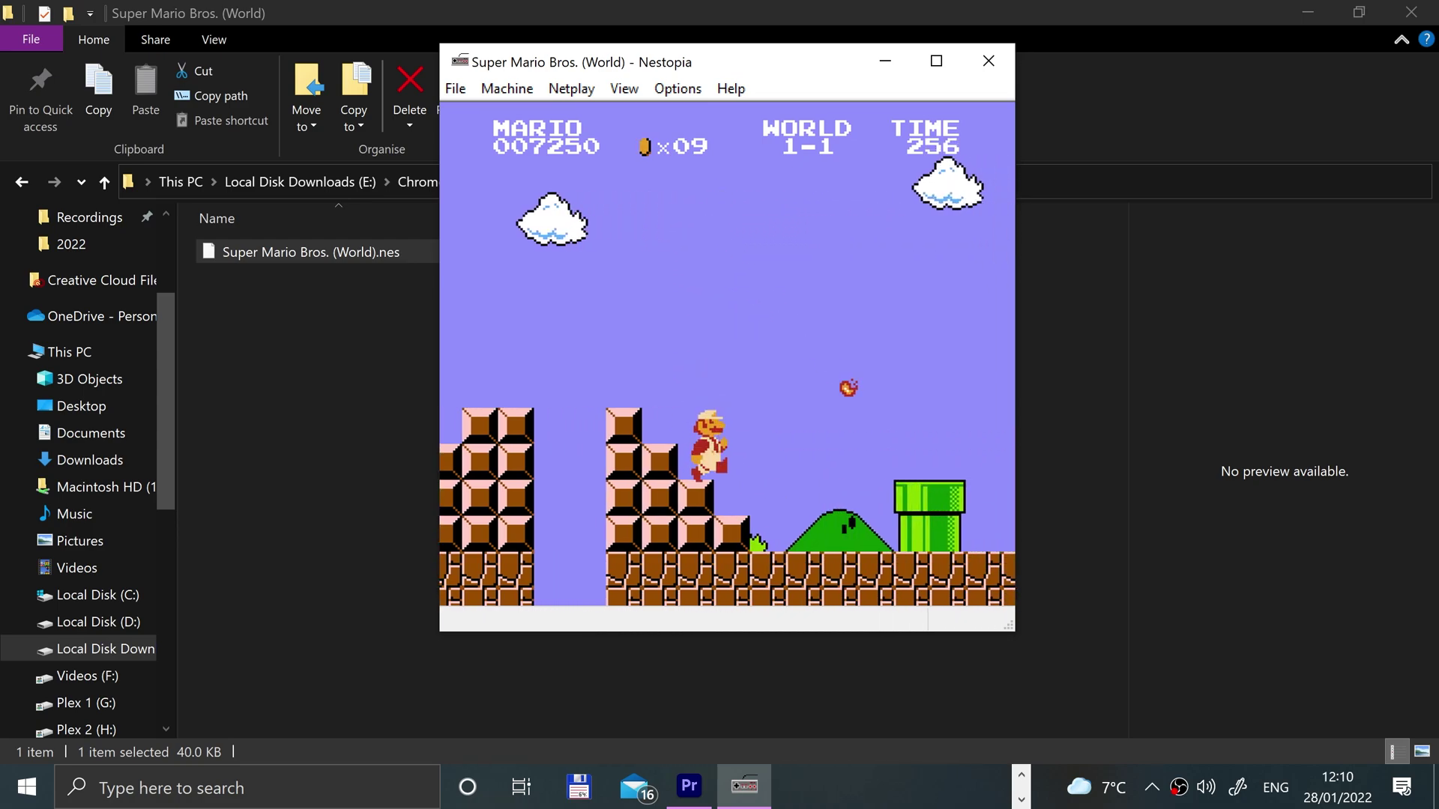
# Jump over the pipe, break a brick in the row after it, and shoot the two Goombas with fireballs.
pyautogui.press('Right')
pyautogui.press('x')
pyautogui.press('x')
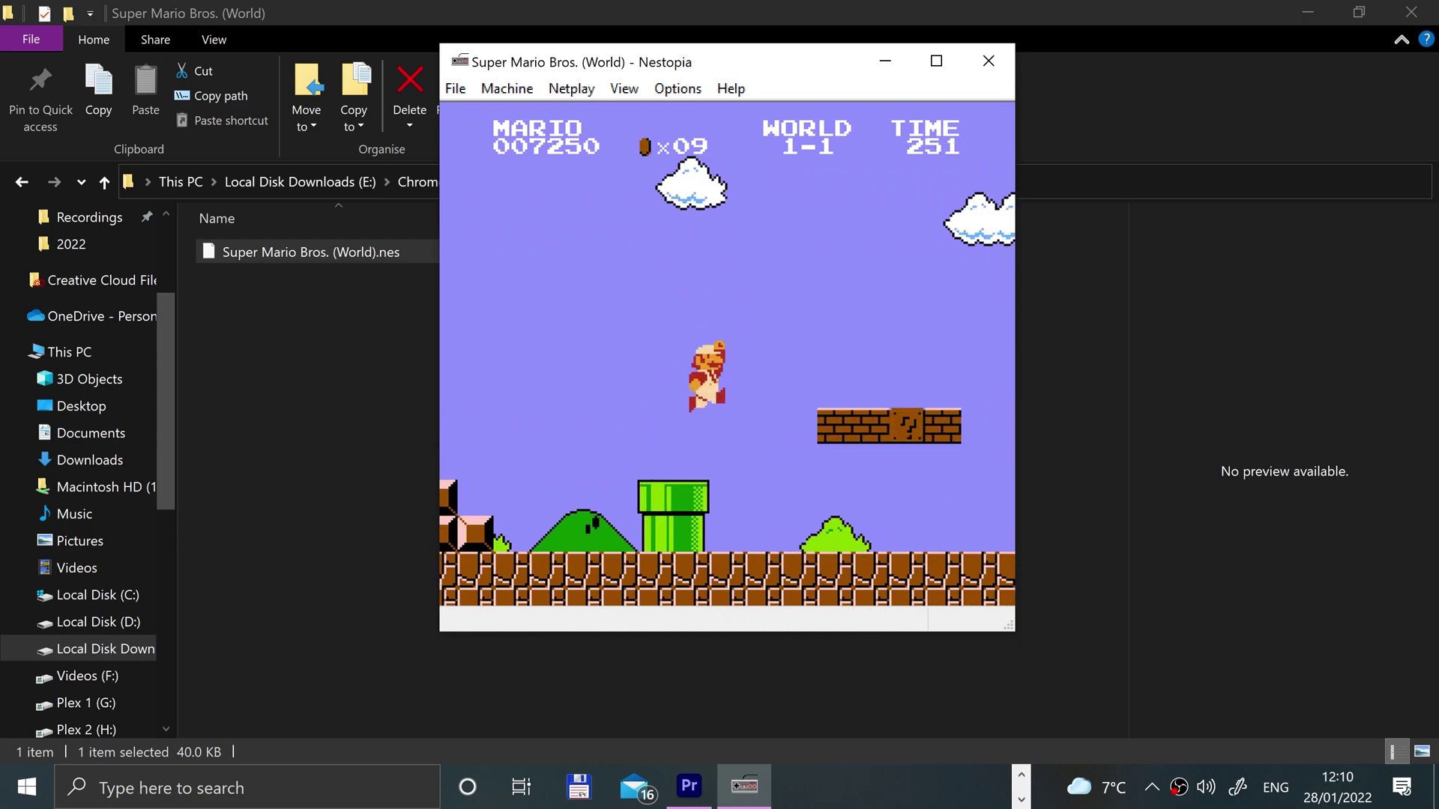
pyautogui.press('Right')
pyautogui.press('x')
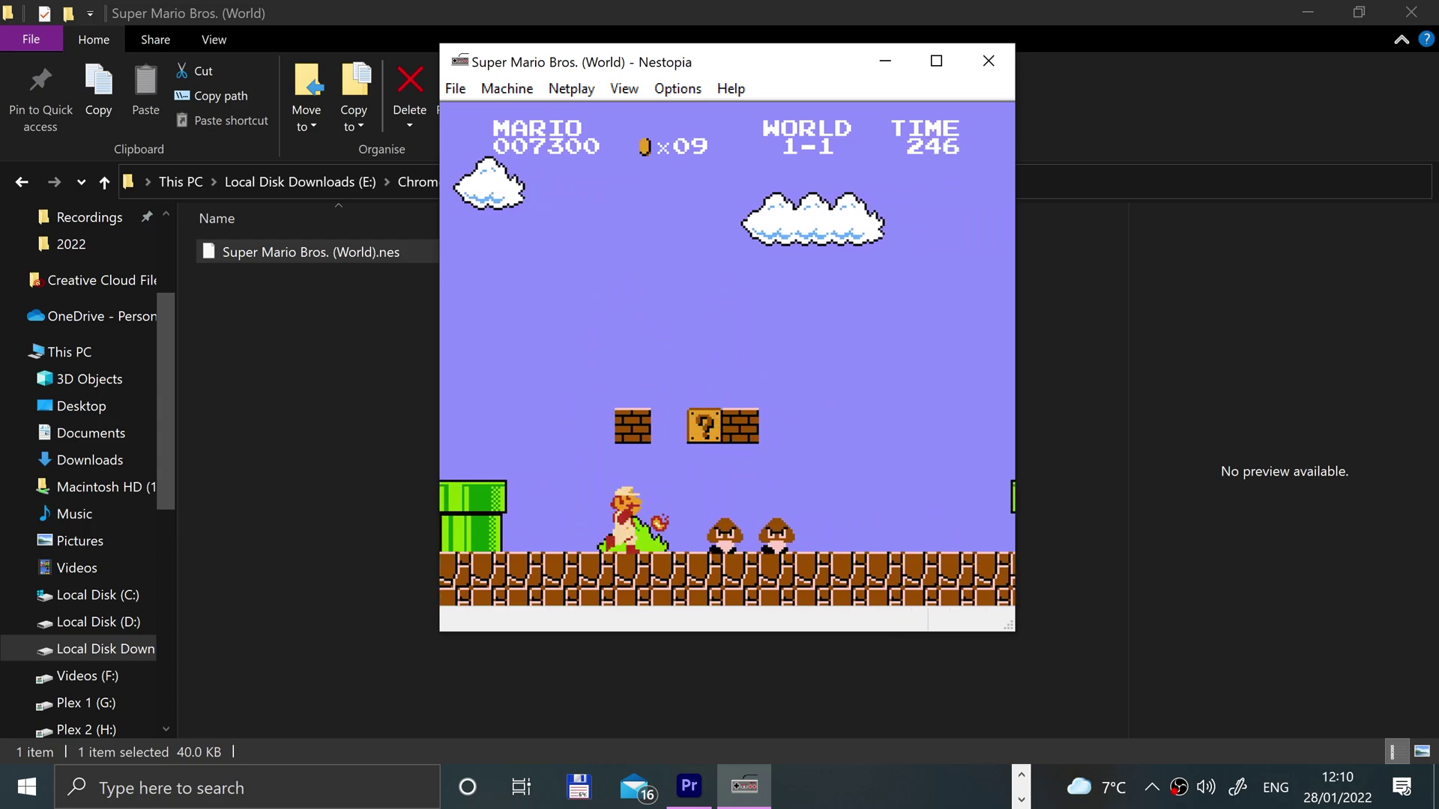
pyautogui.press('Right')
pyautogui.press('z')
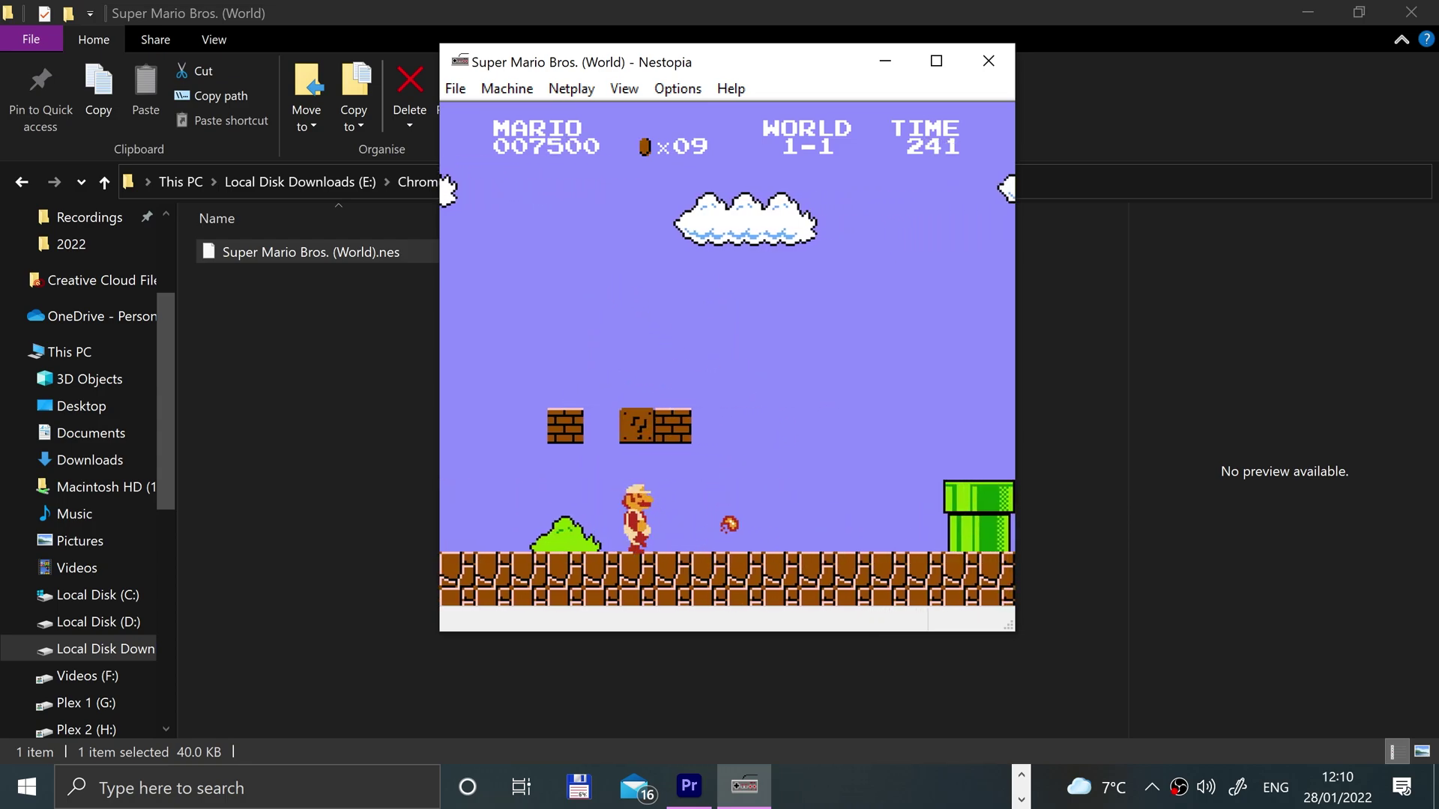
# Hit the question block in the brick row and jump onto the last pipe before the final staircase.
pyautogui.press('x')
pyautogui.press('Right')
pyautogui.press('x')
pyautogui.press('x')
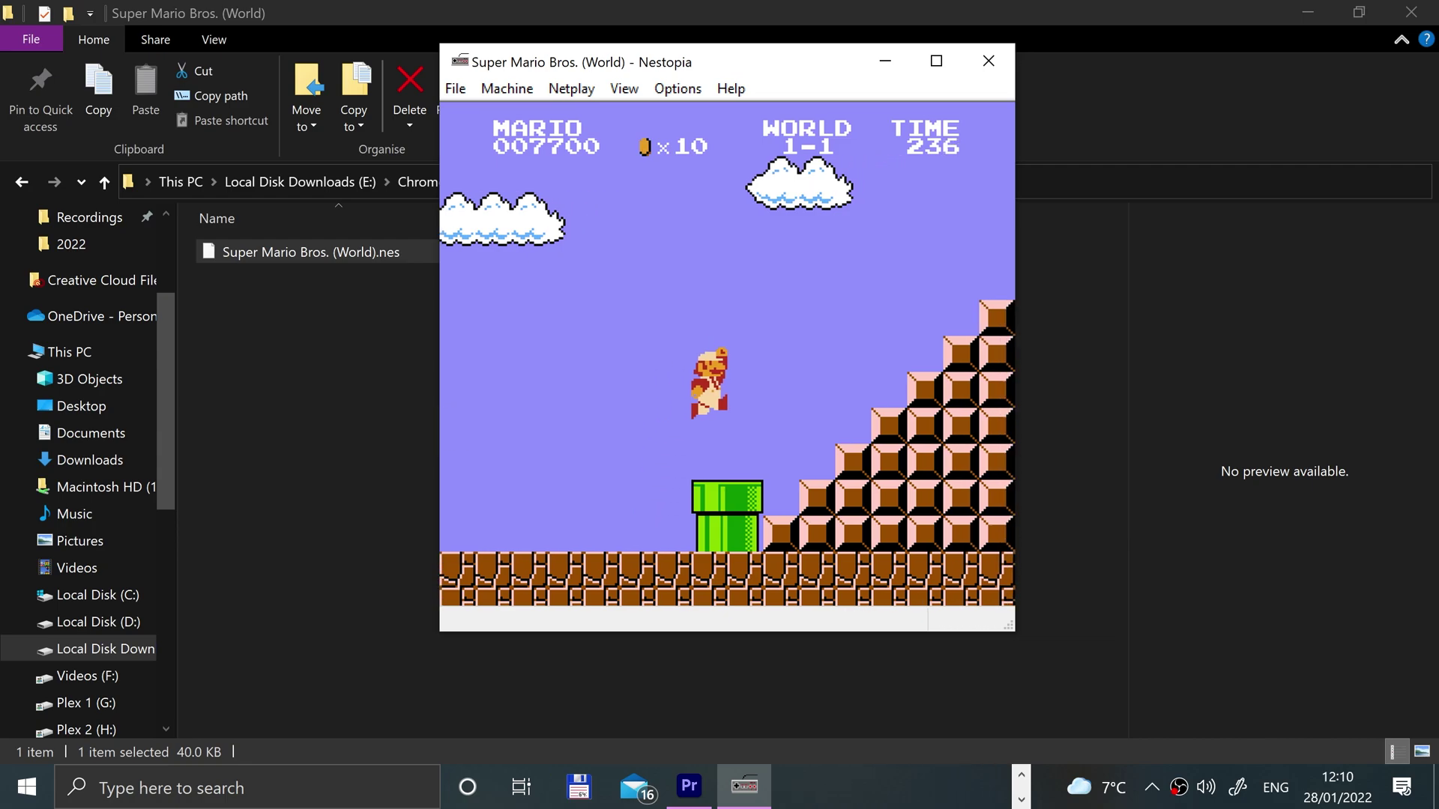
# Climb the final staircase, leap off its top, and jump onto the flagpole to finish World 1-1.
pyautogui.press('Right')
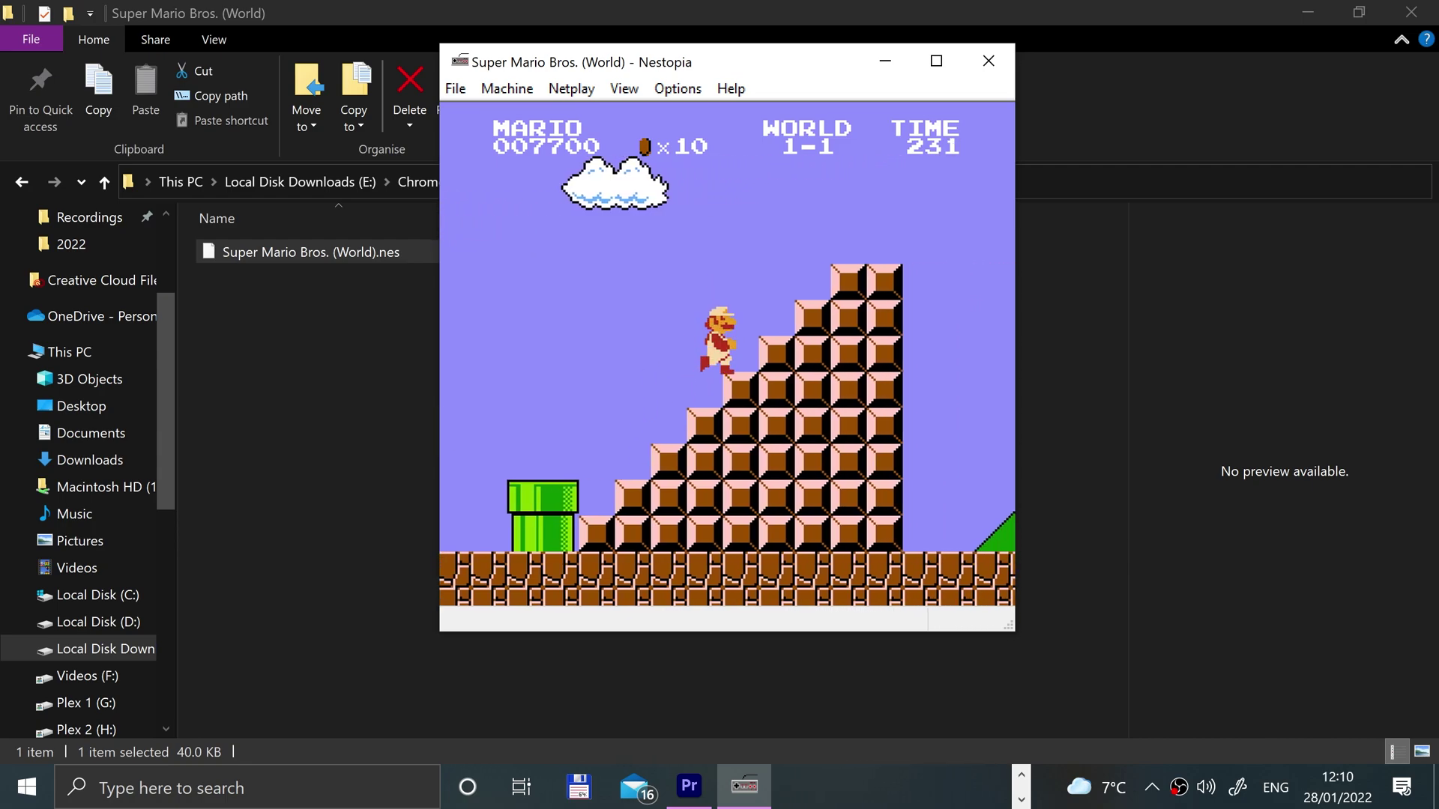
pyautogui.press('x')
pyautogui.press('Right')
pyautogui.press('x')
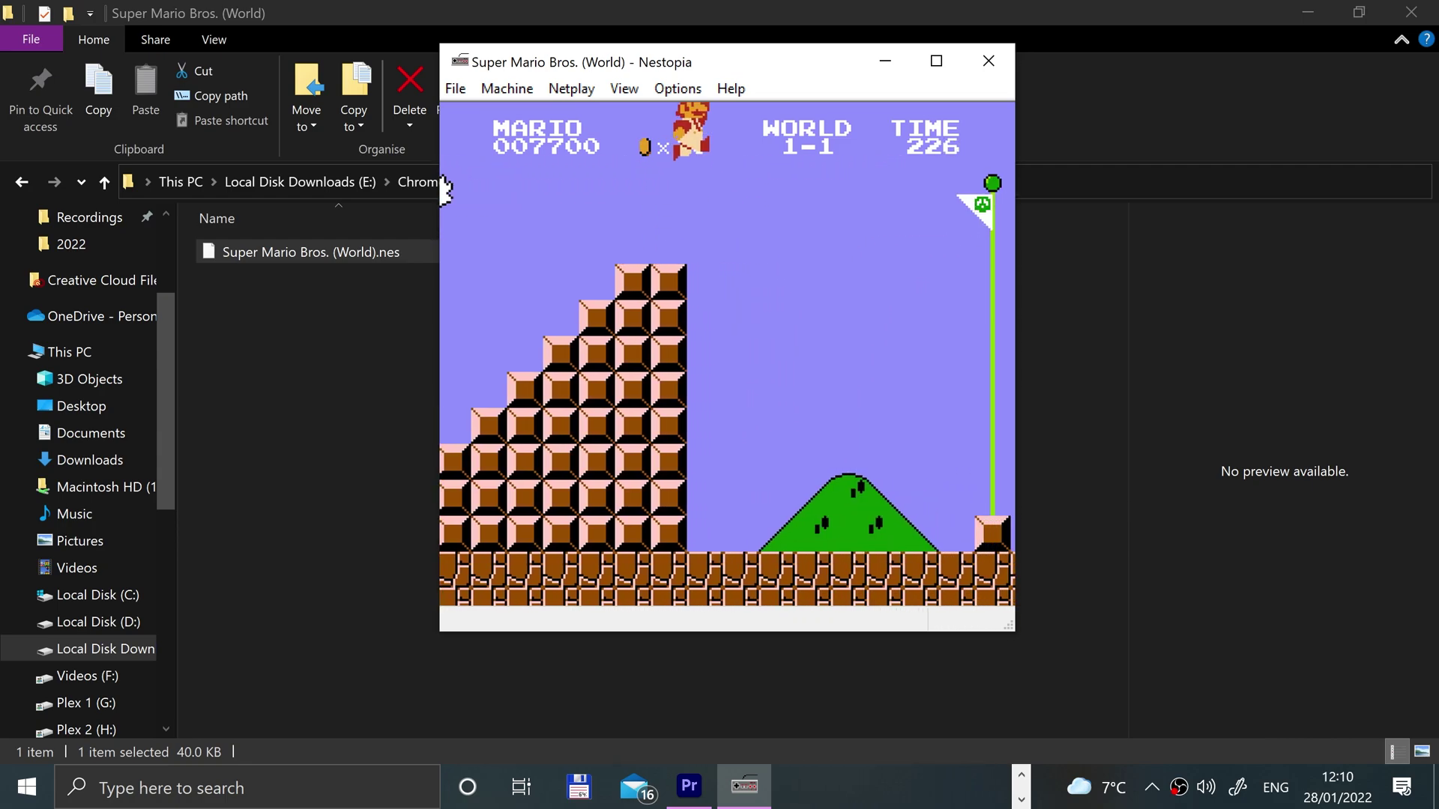
pyautogui.press('Right')
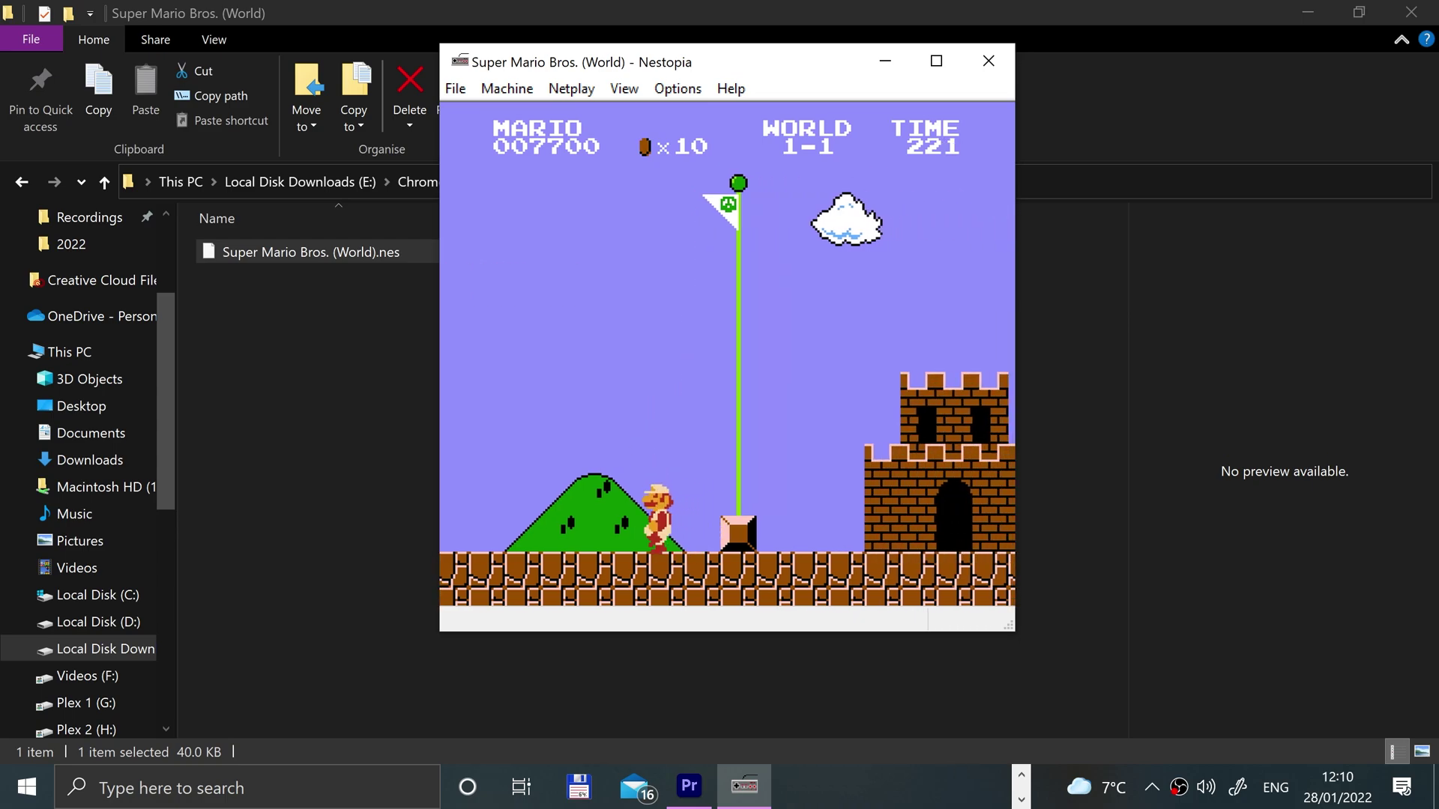
pyautogui.press('Right')
pyautogui.press('x')
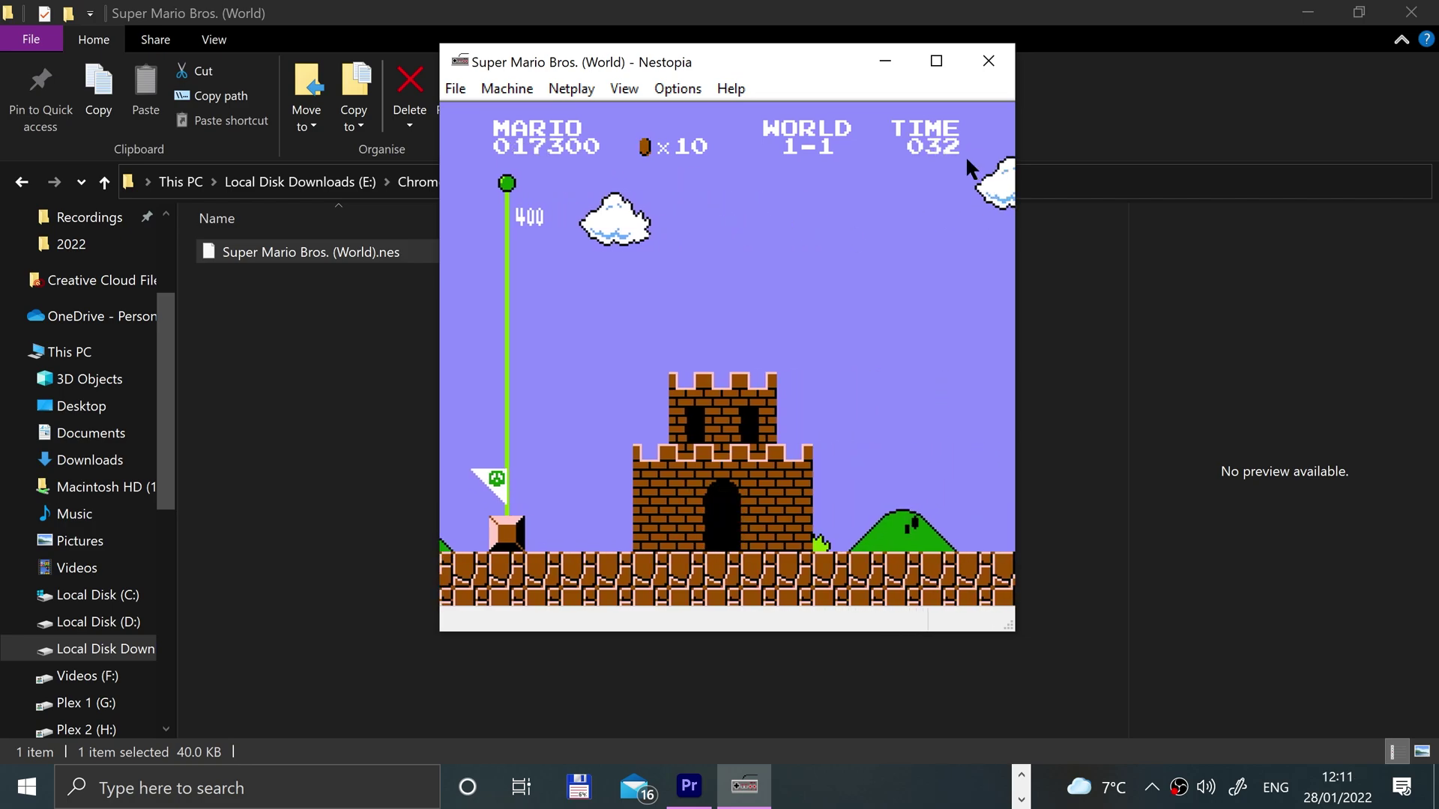
# Maximize the game window to show it at full size, and restore it to a small window.
pyautogui.click(937, 63)
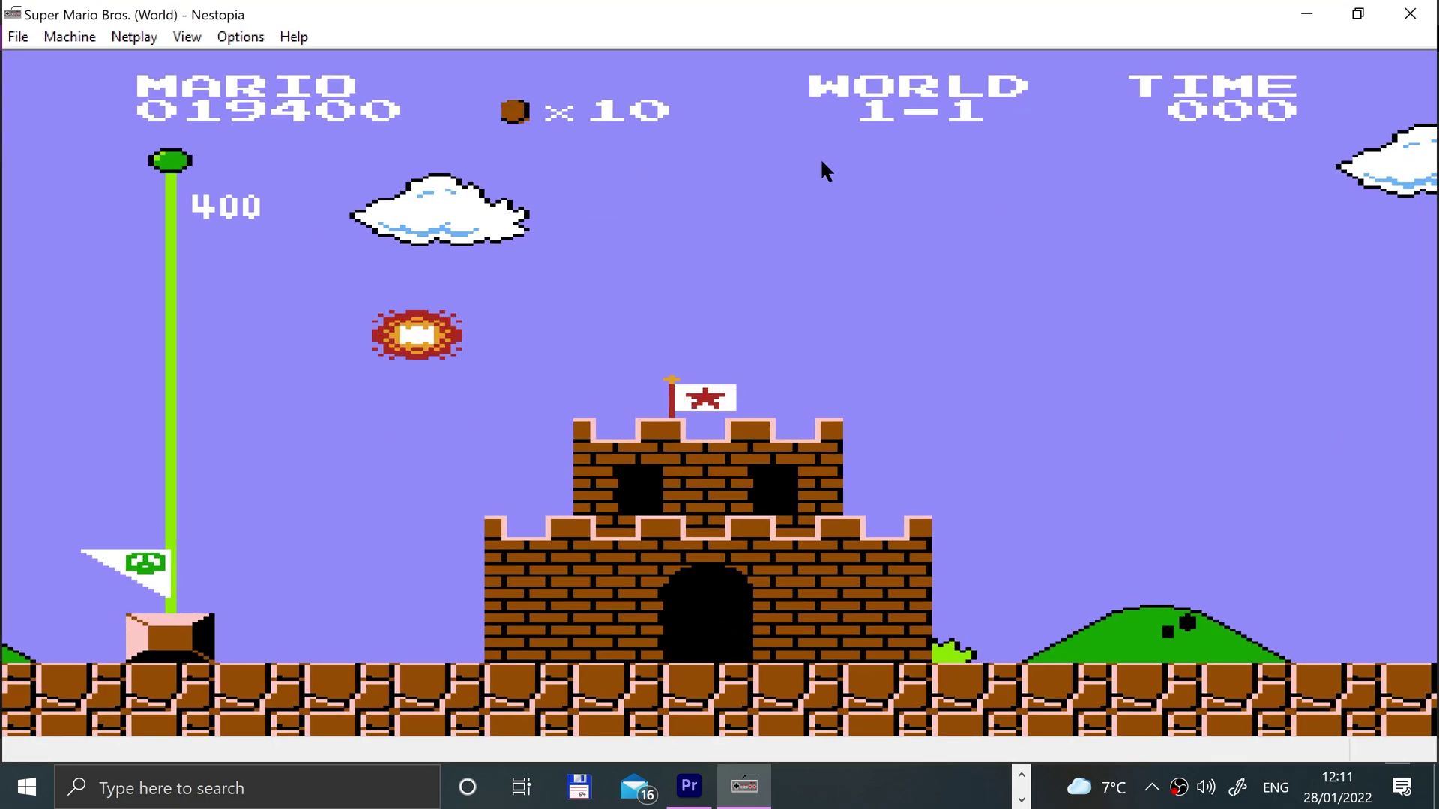
pyautogui.click(1358, 15)
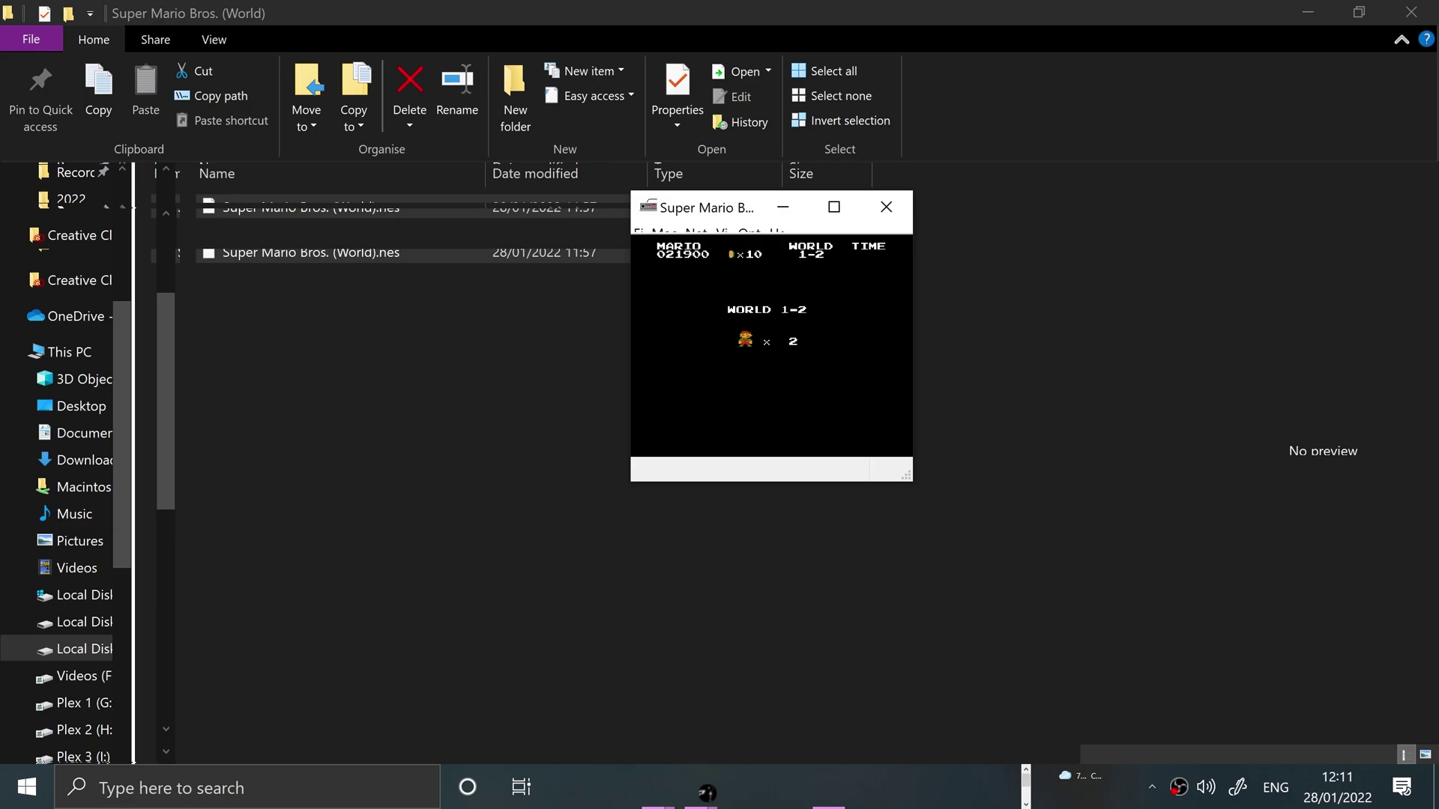
pyautogui.click(818, 218)
pyautogui.click(1357, 11)
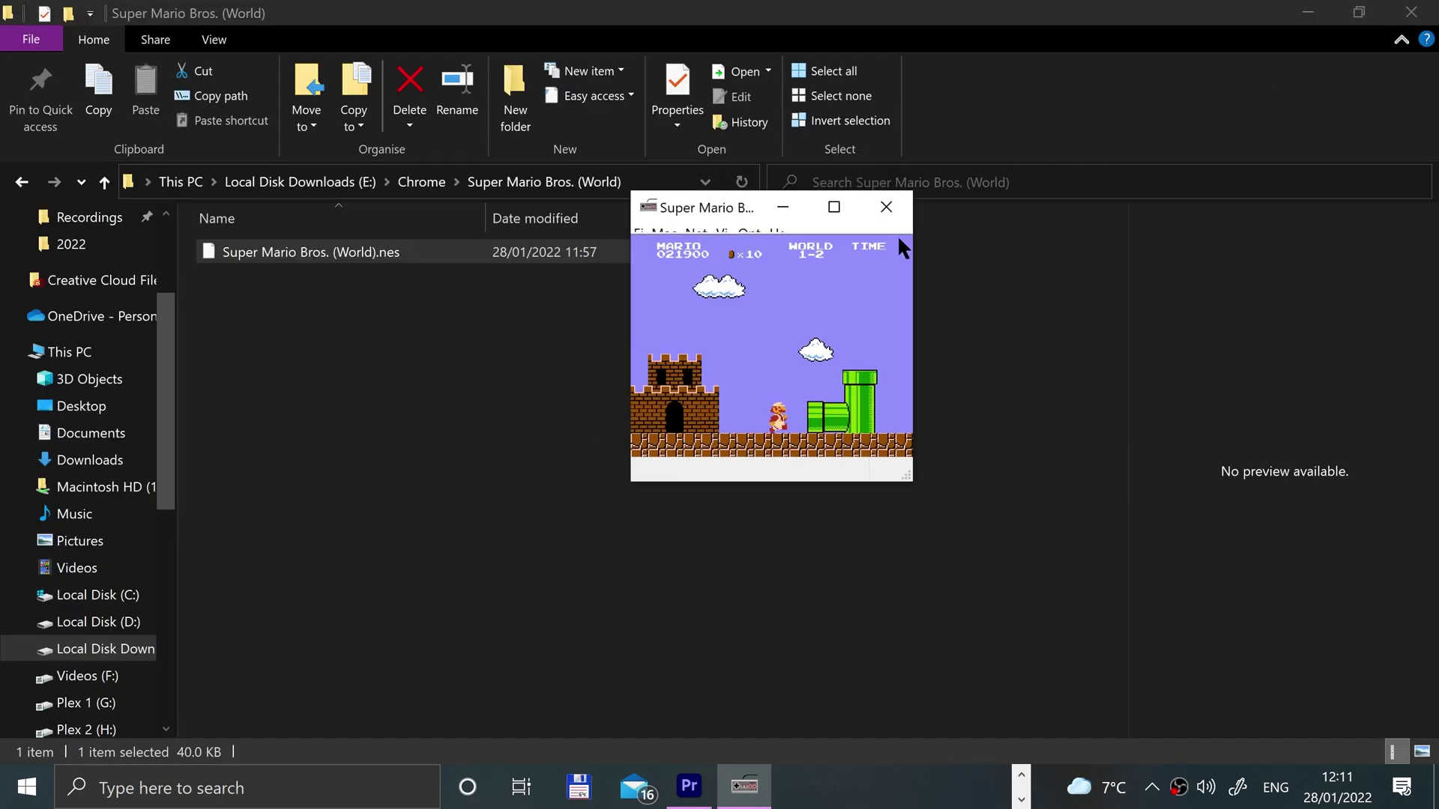
# Close the game and dismiss the Program Compatibility Assistant without running the program again.
pyautogui.click(724, 230)
pyautogui.click(777, 230)
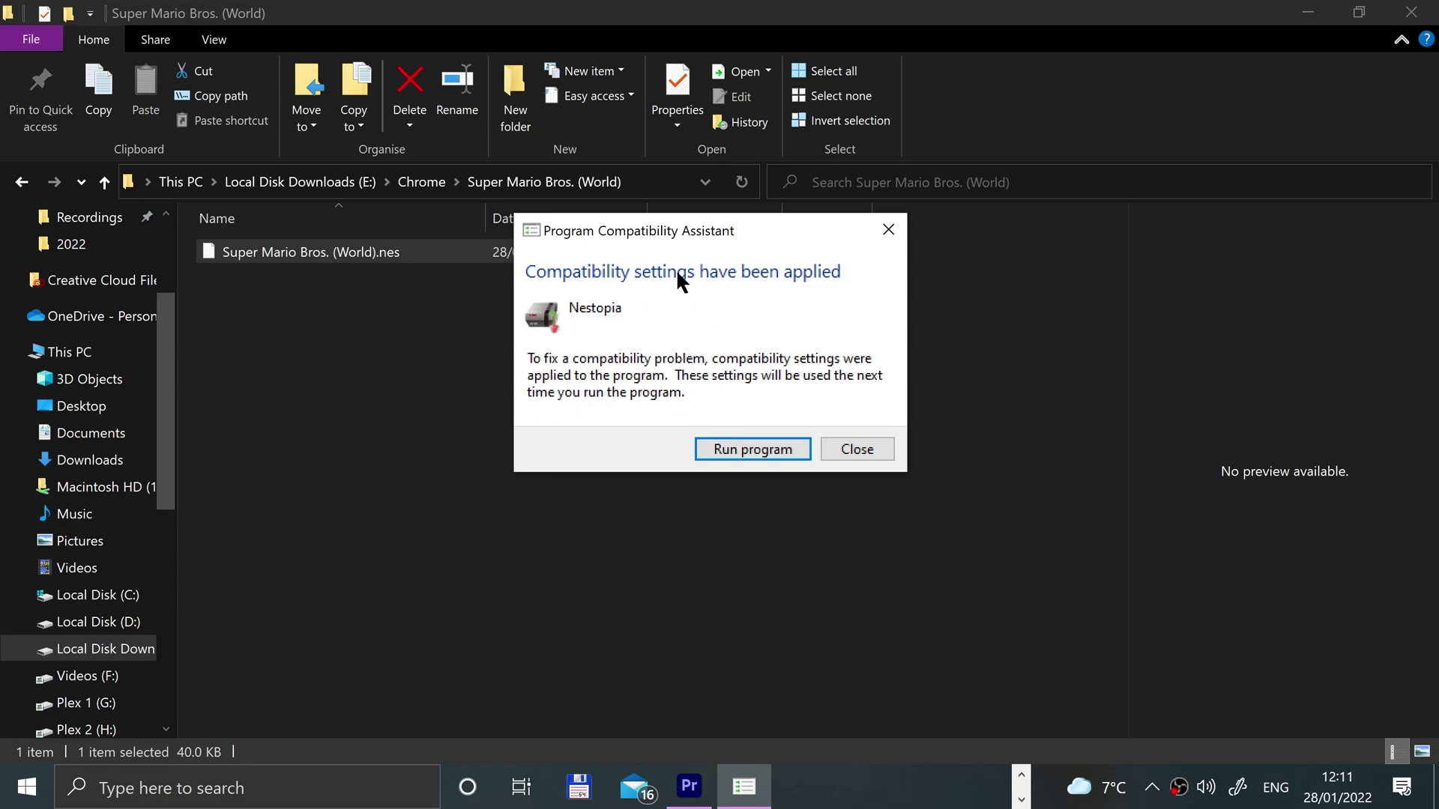
pyautogui.click(856, 449)
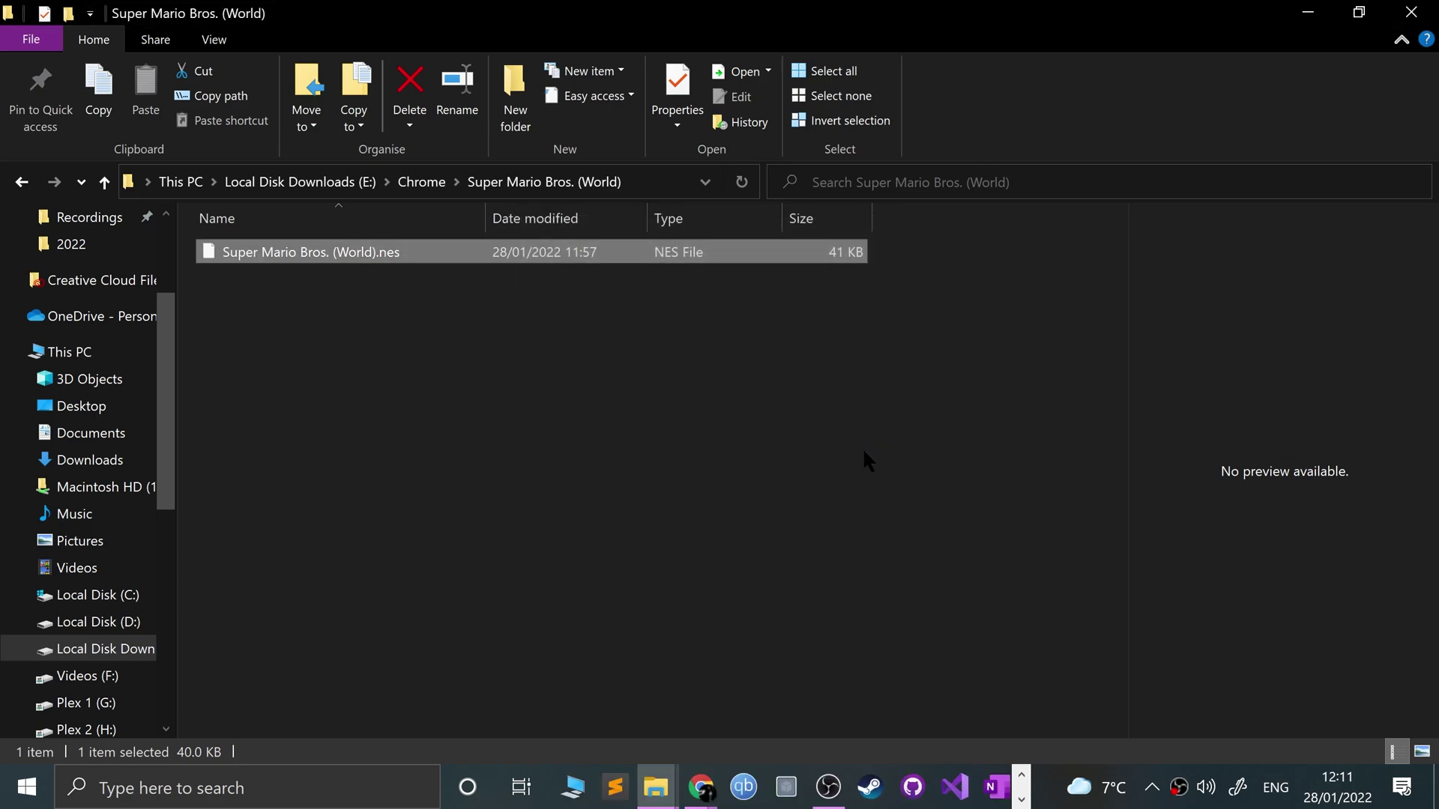